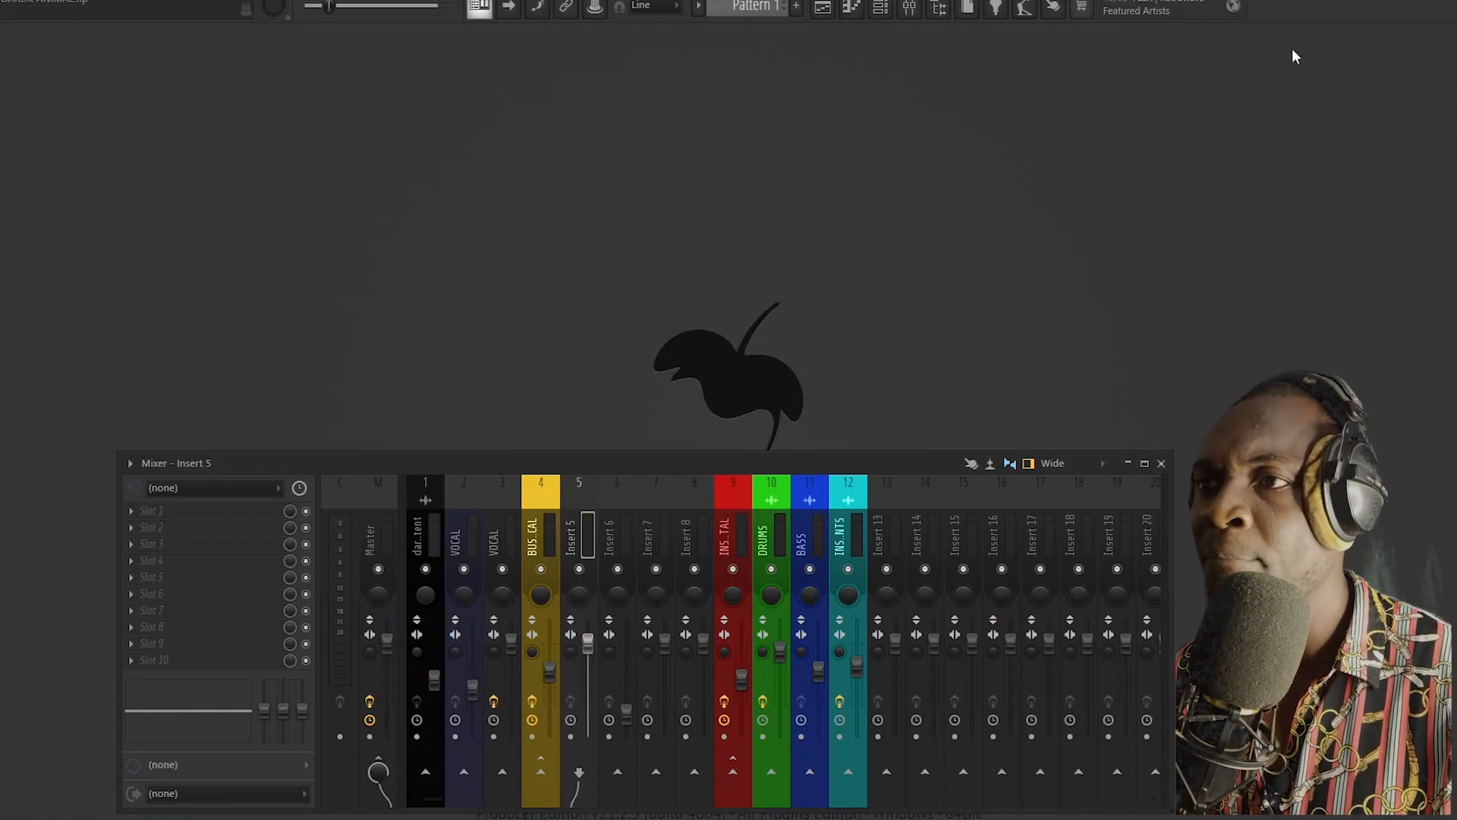
Step: Load ValhallaVintageVerb into effect slot 2 of Insert 5 and keep its mode on Concert Hall
{"action": "left_click", "coordinate": [144, 527]}
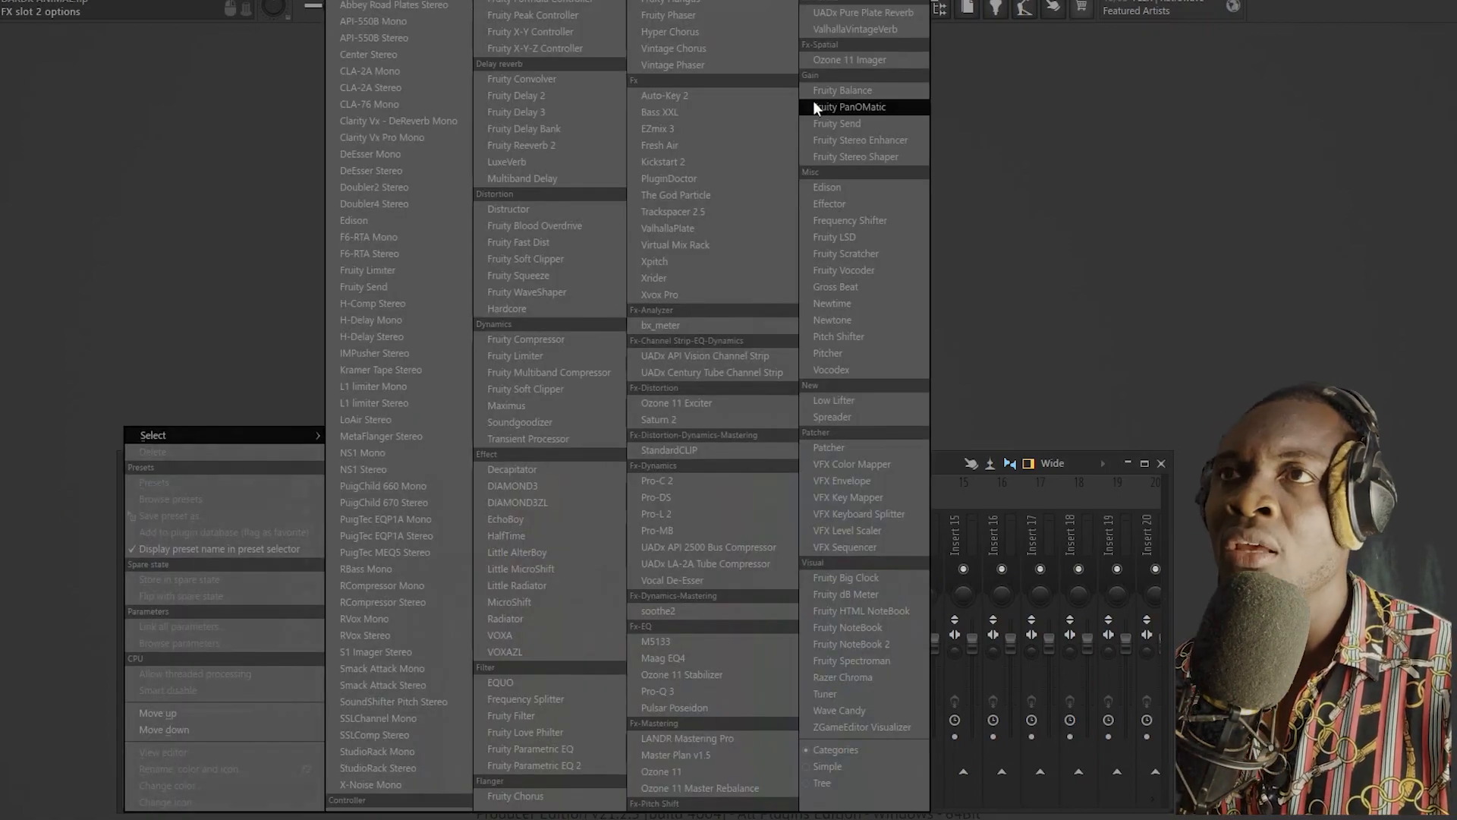
{"action": "left_click", "coordinate": [840, 29]}
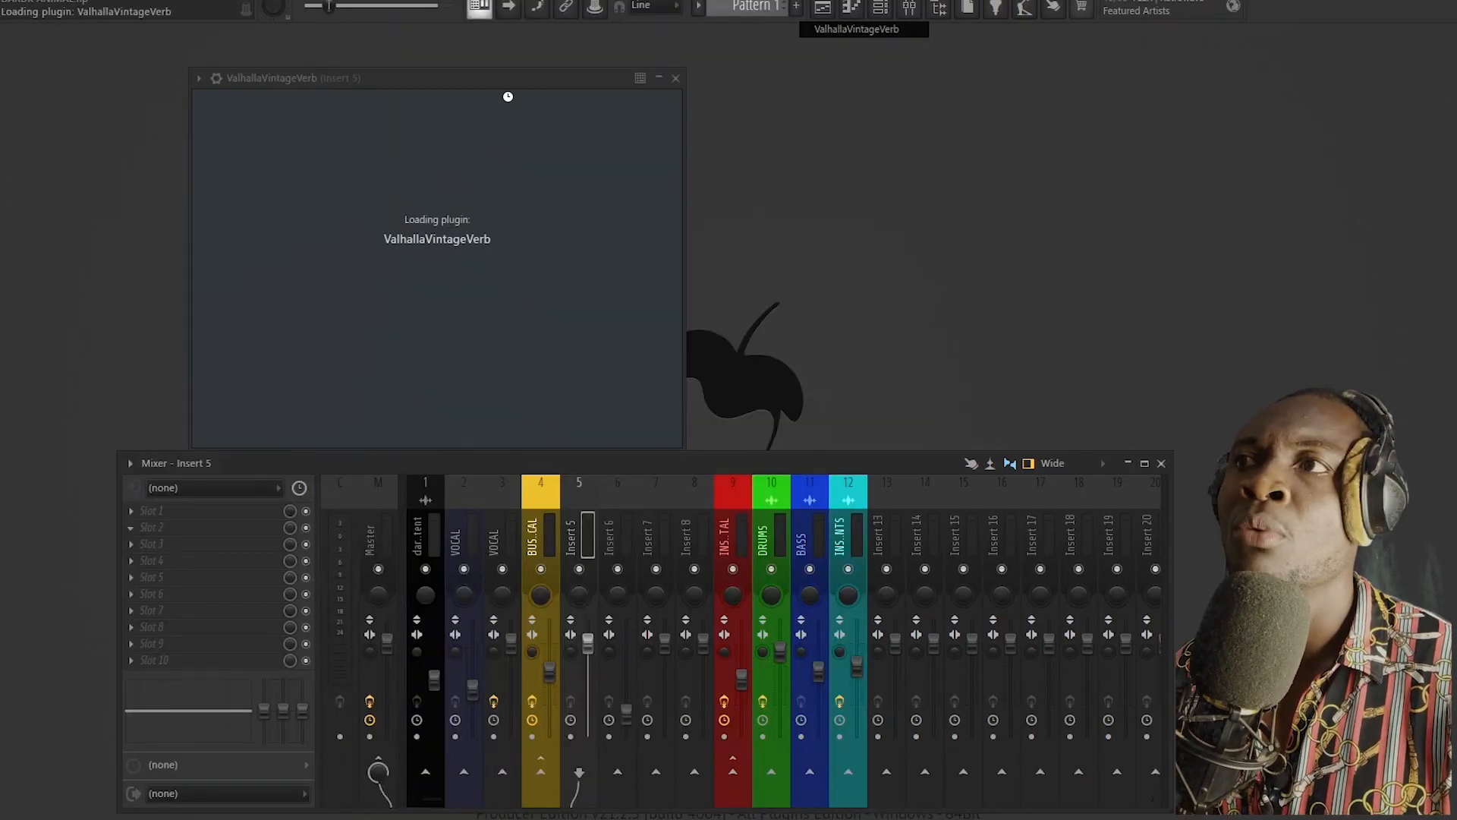
{"action": "left_click_drag", "start_coordinate": [534, 83], "coordinate": [728, 67]}
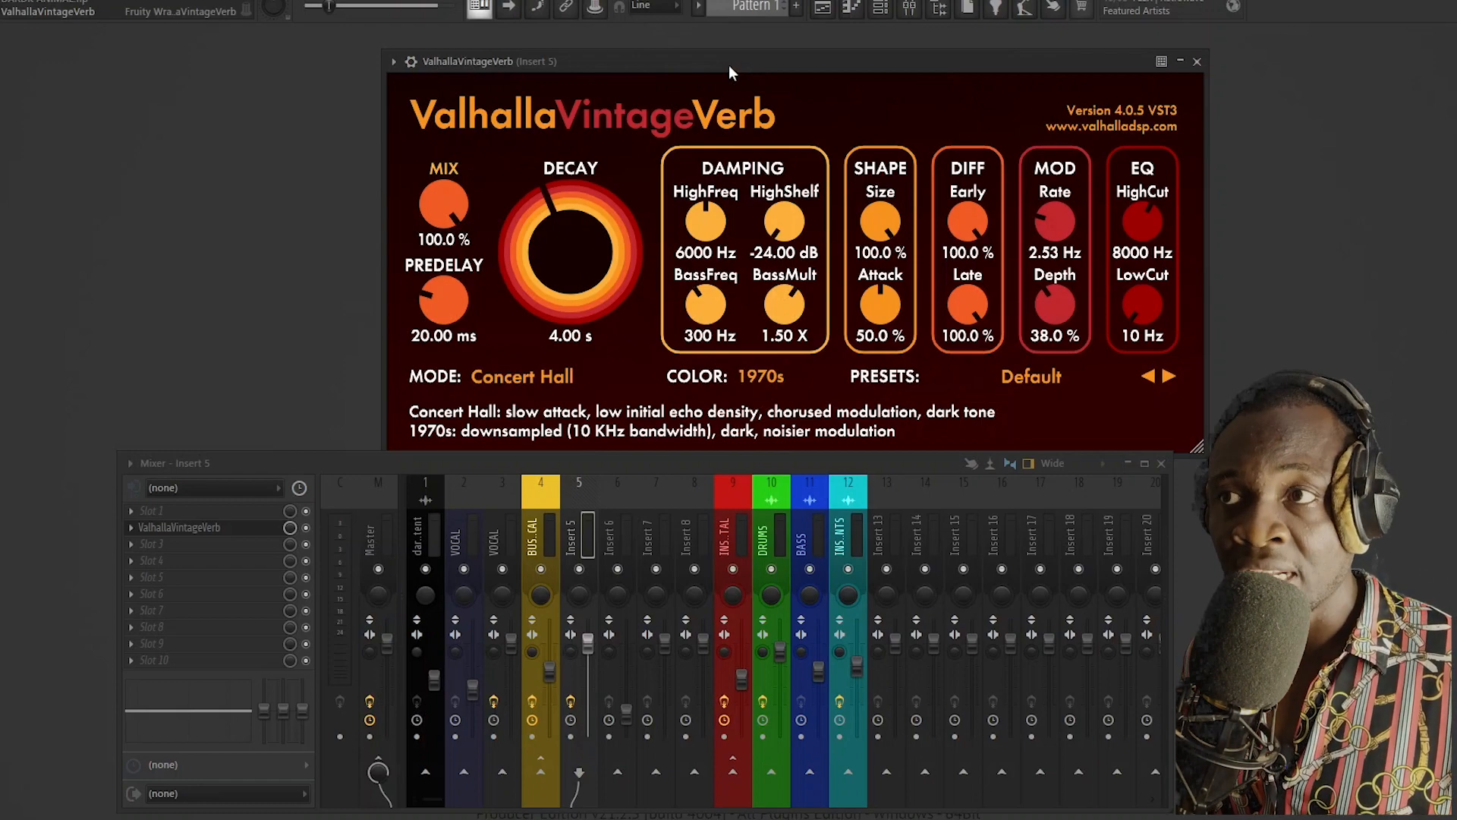
{"action": "left_click", "coordinate": [501, 378]}
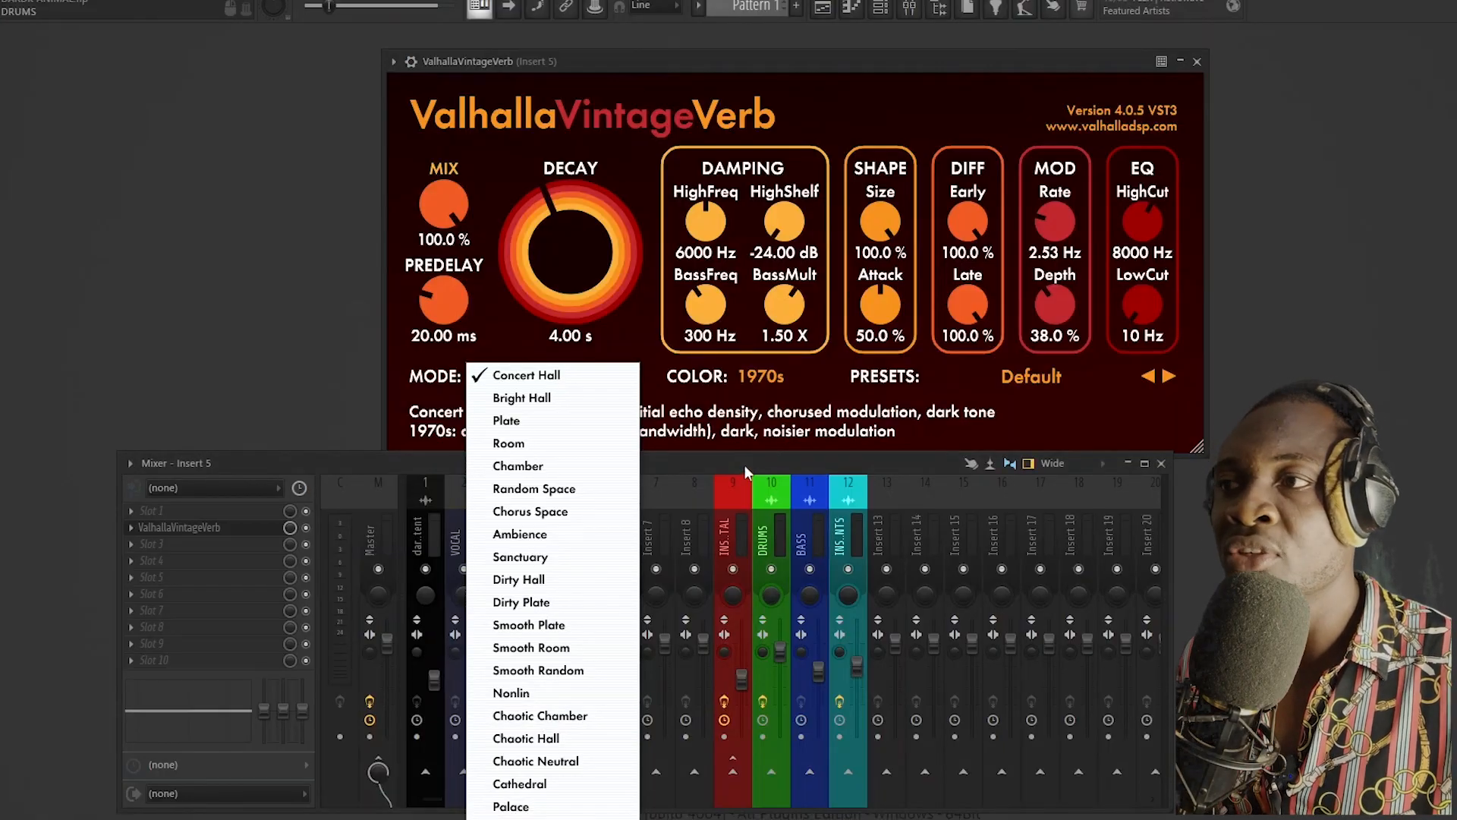
{"action": "left_click", "coordinate": [585, 375]}
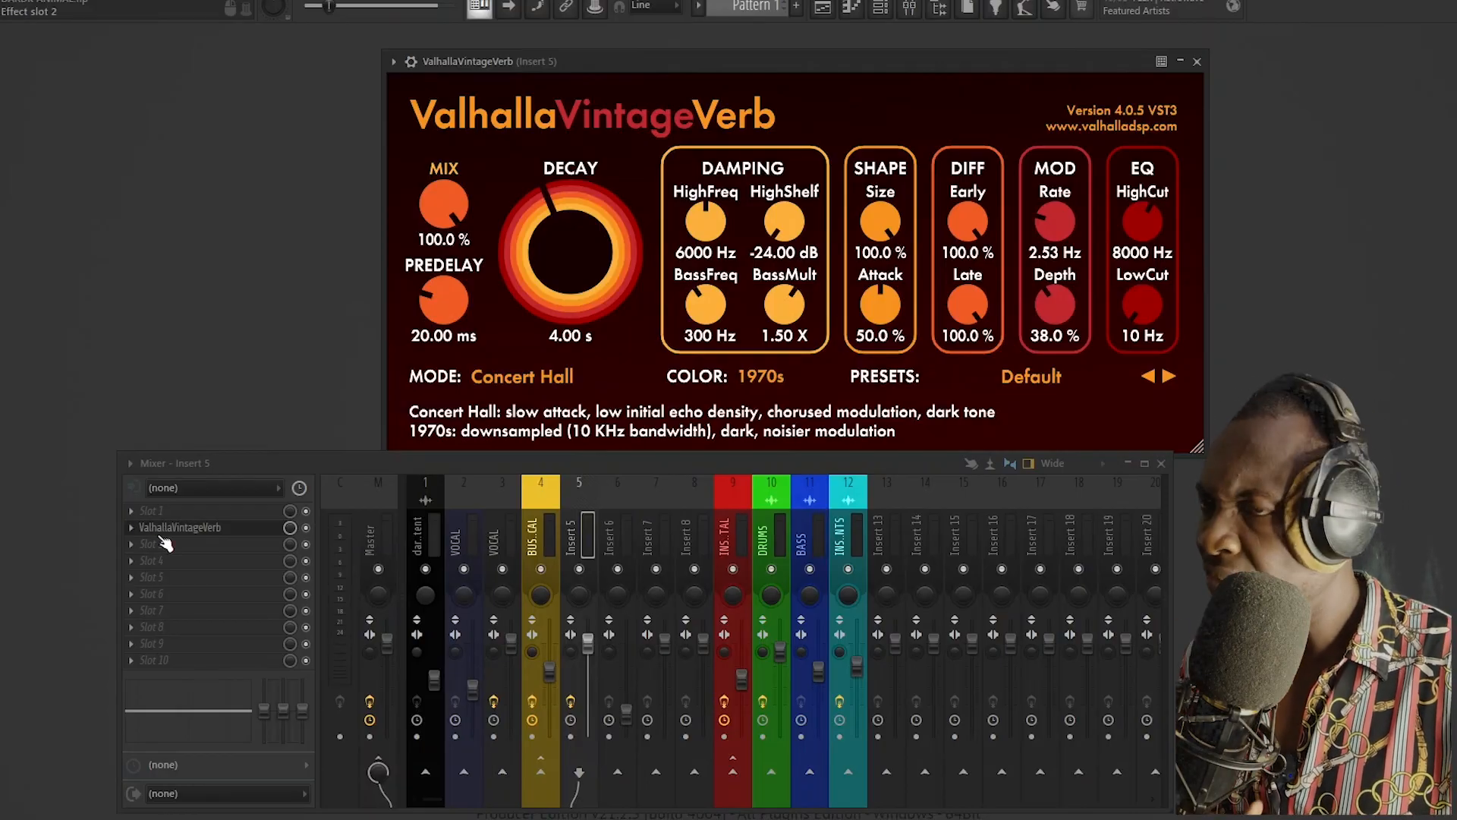
Step: Load Fruity Parametric EQ 2 into slot 1 of Insert 5 and spread its window and the reverb's window apart
{"action": "left_click", "coordinate": [145, 513]}
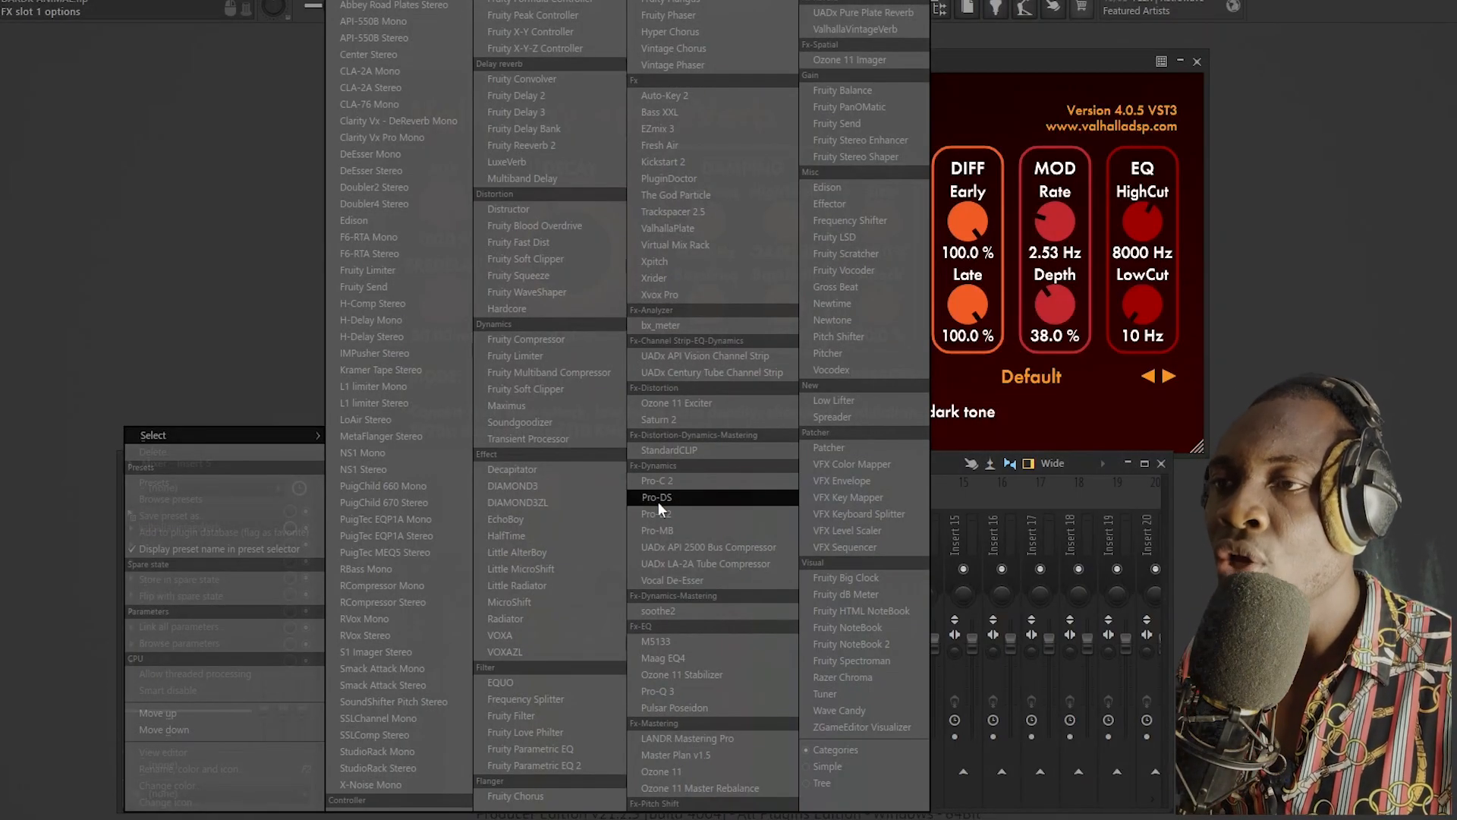
{"action": "left_click", "coordinate": [553, 765]}
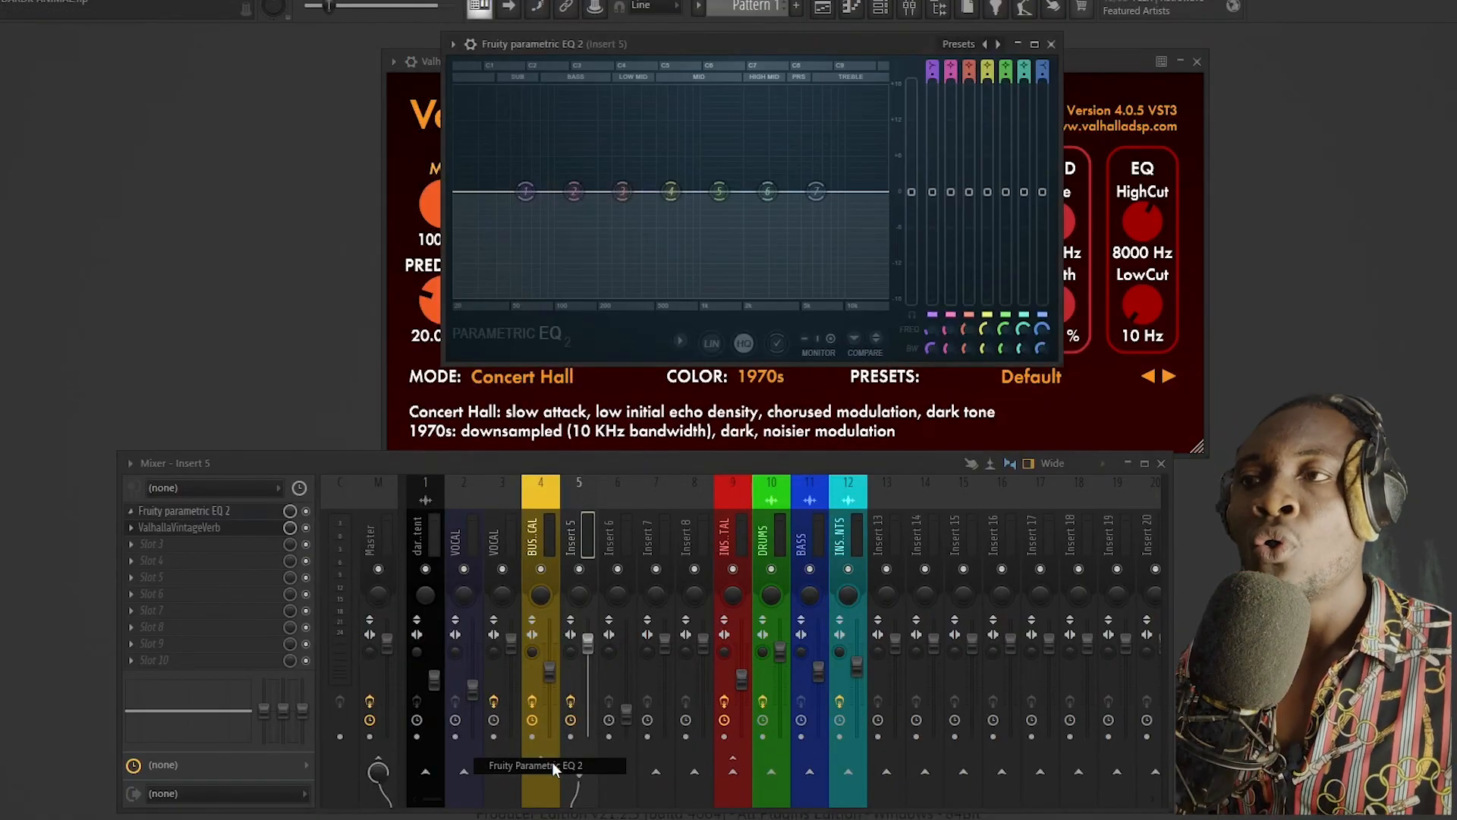
{"action": "left_click_drag", "start_coordinate": [852, 47], "coordinate": [581, 73]}
{"action": "left_click_drag", "start_coordinate": [937, 67], "coordinate": [1182, 70]}
{"action": "left_click_drag", "start_coordinate": [547, 75], "coordinate": [391, 68]}
{"action": "left_click_drag", "start_coordinate": [938, 76], "coordinate": [838, 73]}
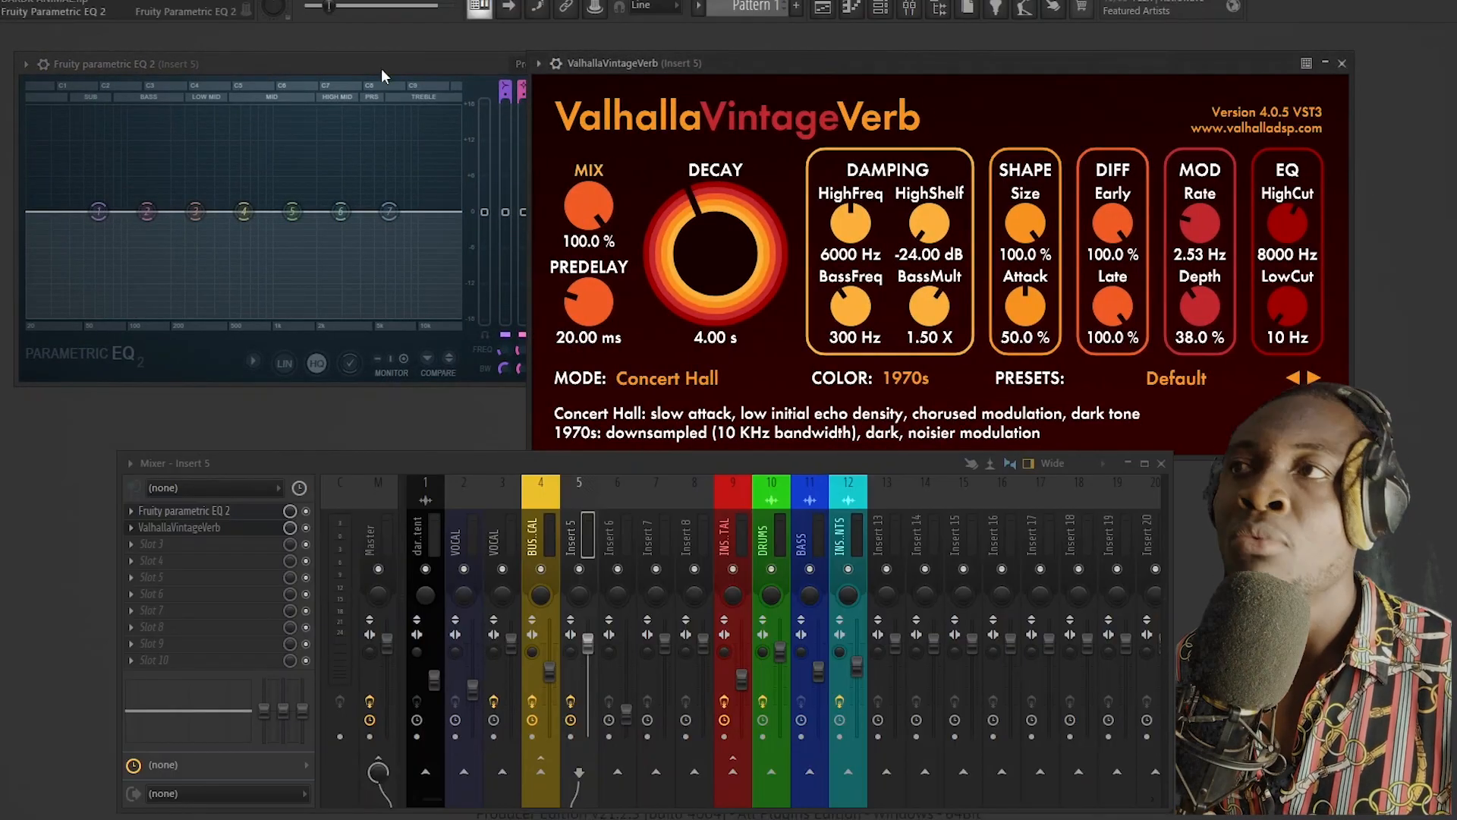
{"action": "left_click_drag", "start_coordinate": [307, 69], "coordinate": [388, 57]}
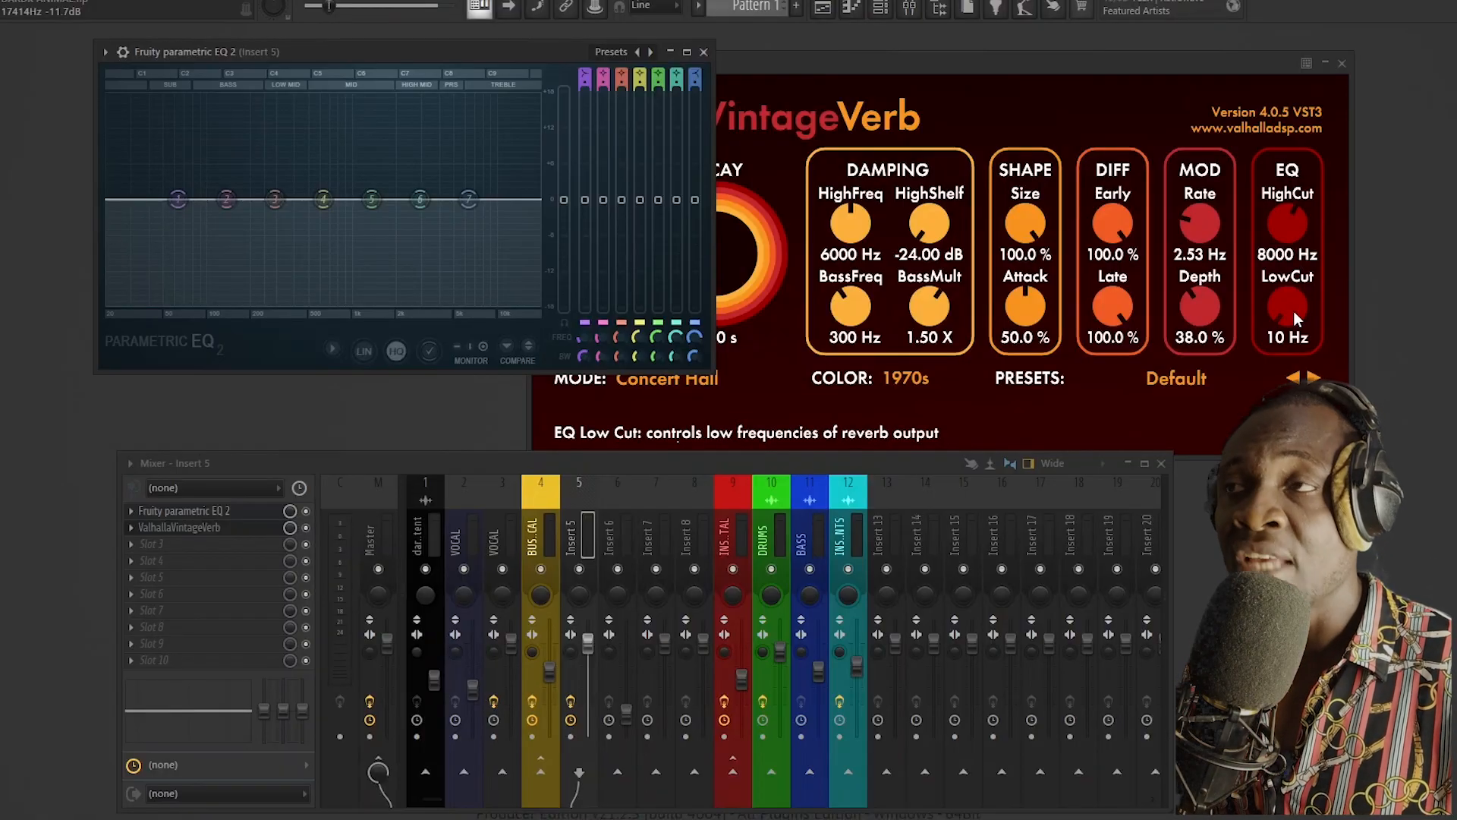
Step: Try boosting EQ band 5 while cutting bands 3 and 6, and restore the EQ's Default preset
{"action": "left_click_drag", "start_coordinate": [420, 198], "coordinate": [429, 236]}
{"action": "left_click_drag", "start_coordinate": [371, 199], "coordinate": [348, 133]}
{"action": "left_click_drag", "start_coordinate": [275, 199], "coordinate": [287, 233]}
{"action": "right_click", "coordinate": [652, 52]}
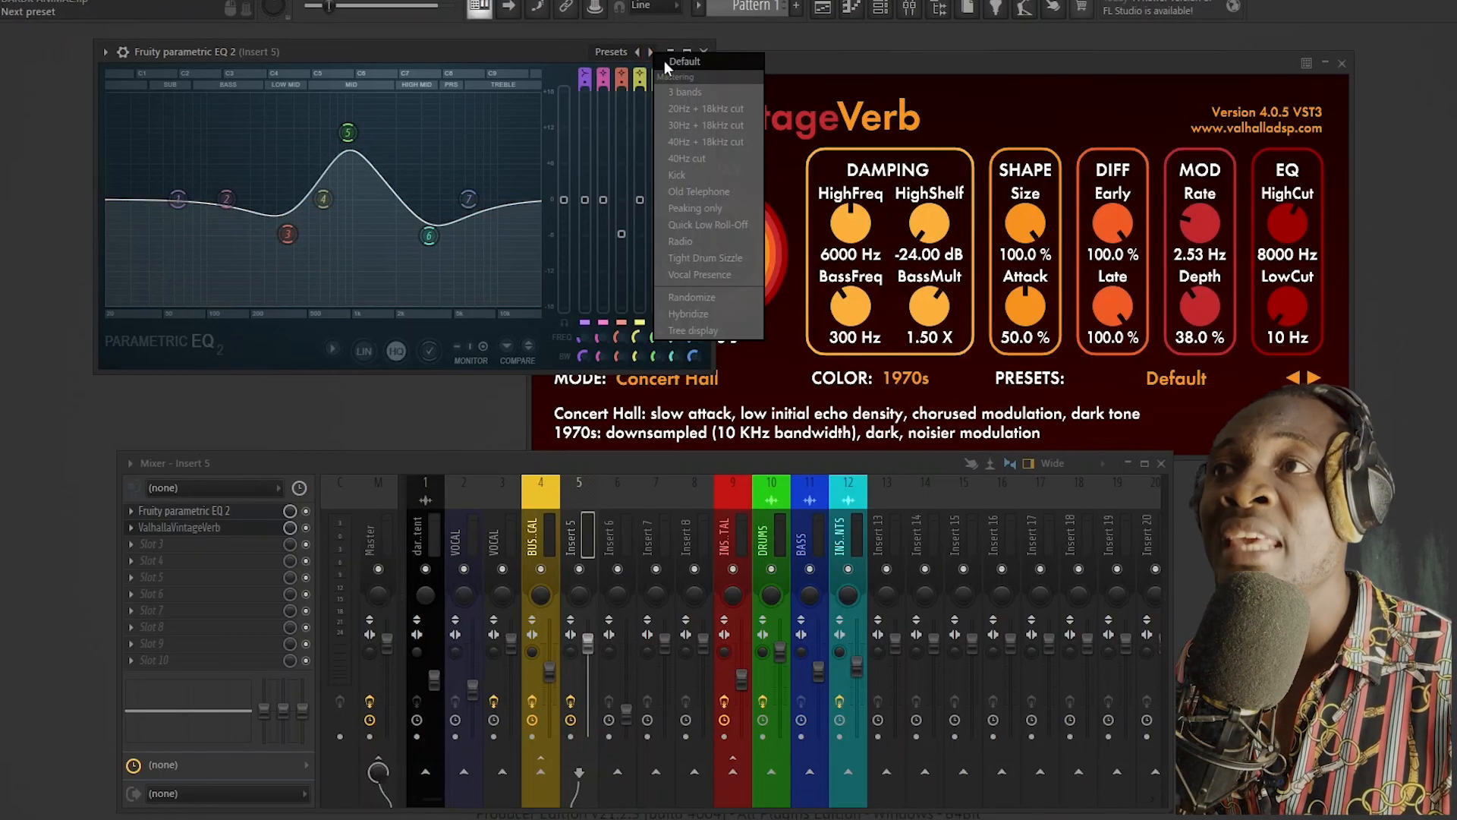
{"action": "left_click", "coordinate": [679, 62]}
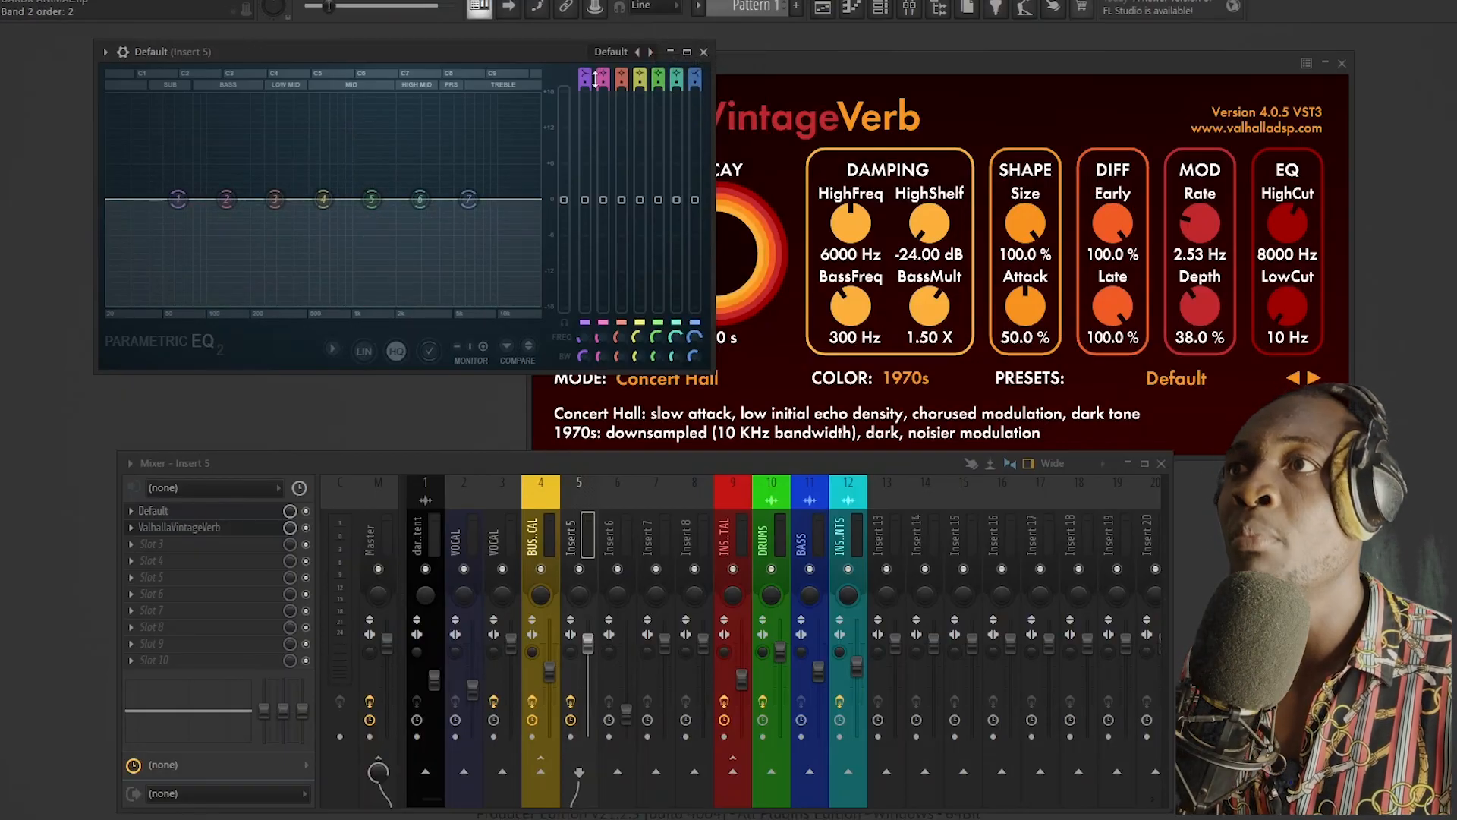
Step: Turn EQ band 1 into a high-pass filter and close both the EQ and reverb windows
{"action": "mouse_move", "coordinate": [583, 83]}
{"action": "left_mouse_down"}
{"action": "mouse_move", "coordinate": [583, 60]}
{"action": "mouse_move", "coordinate": [580, 84]}
{"action": "left_mouse_up"}
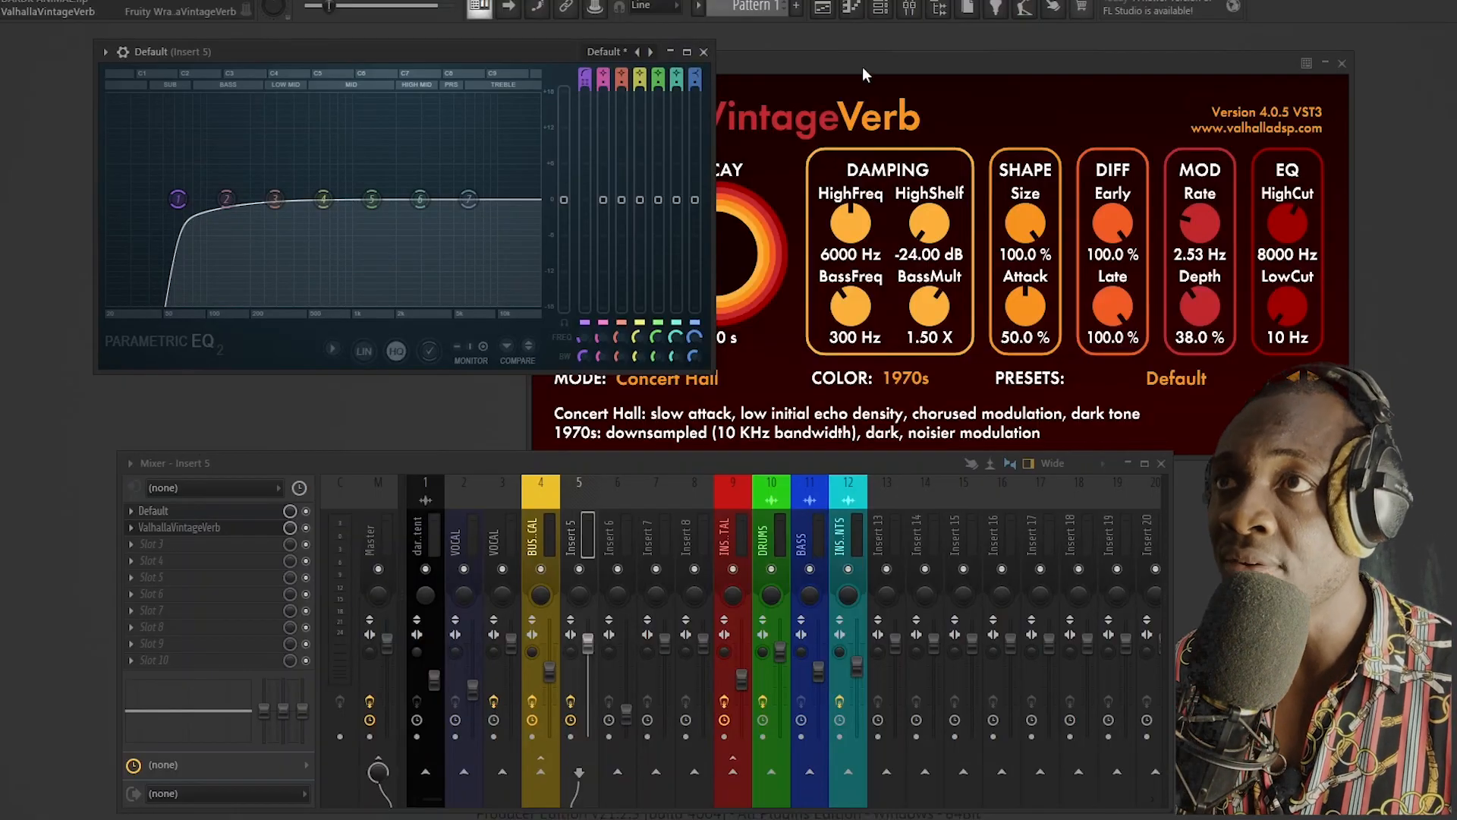
{"action": "left_click", "coordinate": [703, 51]}
{"action": "left_click", "coordinate": [1342, 63]}
Step: Sidechain BUS VOCAL to Insert 5 with the send level reset to its default, and disable its direct route to the Master
{"action": "left_click_drag", "start_coordinate": [579, 469], "coordinate": [550, 396]}
{"action": "left_click", "coordinate": [536, 448]}
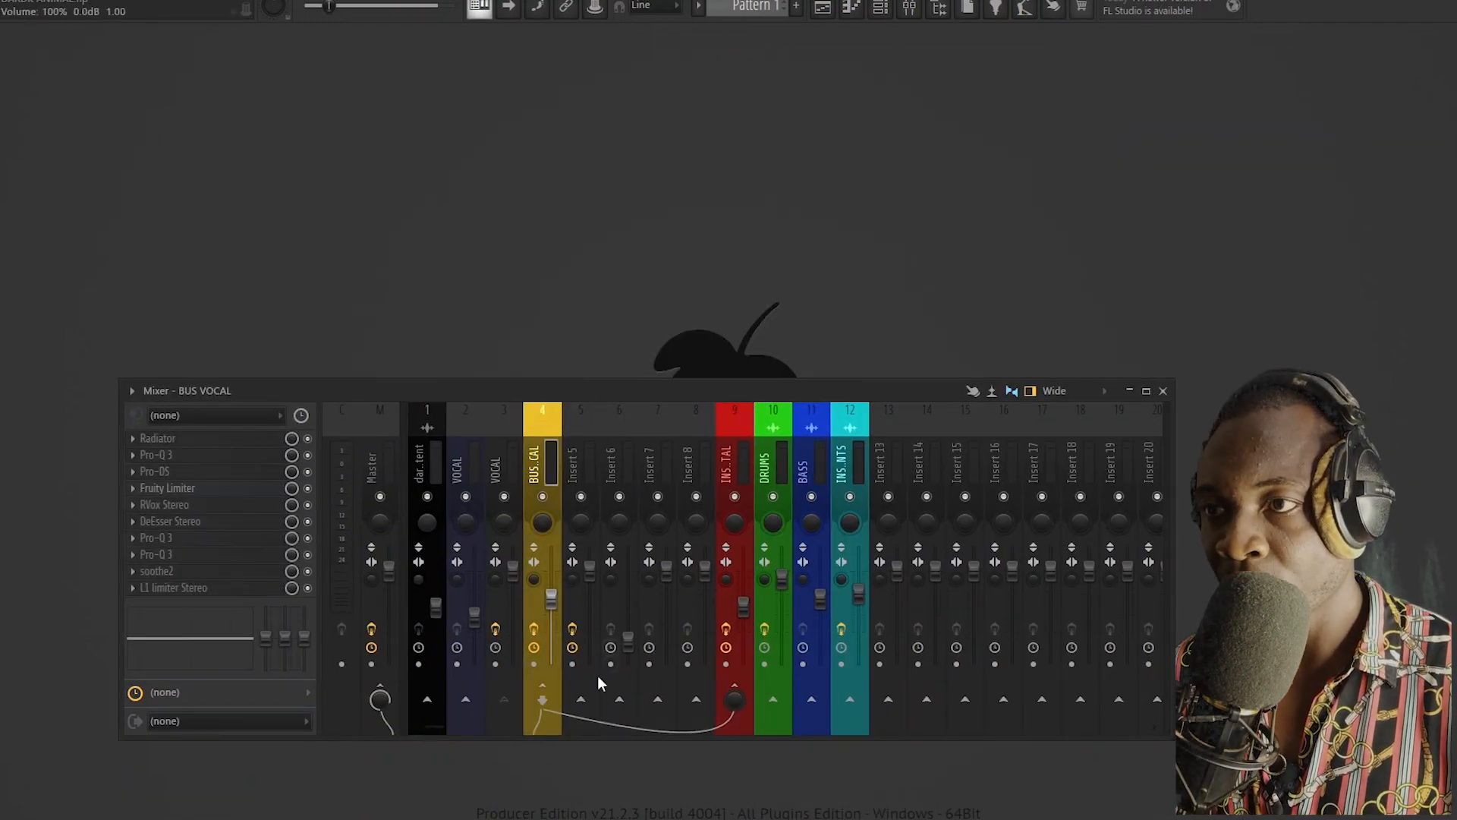
{"action": "right_click", "coordinate": [584, 703]}
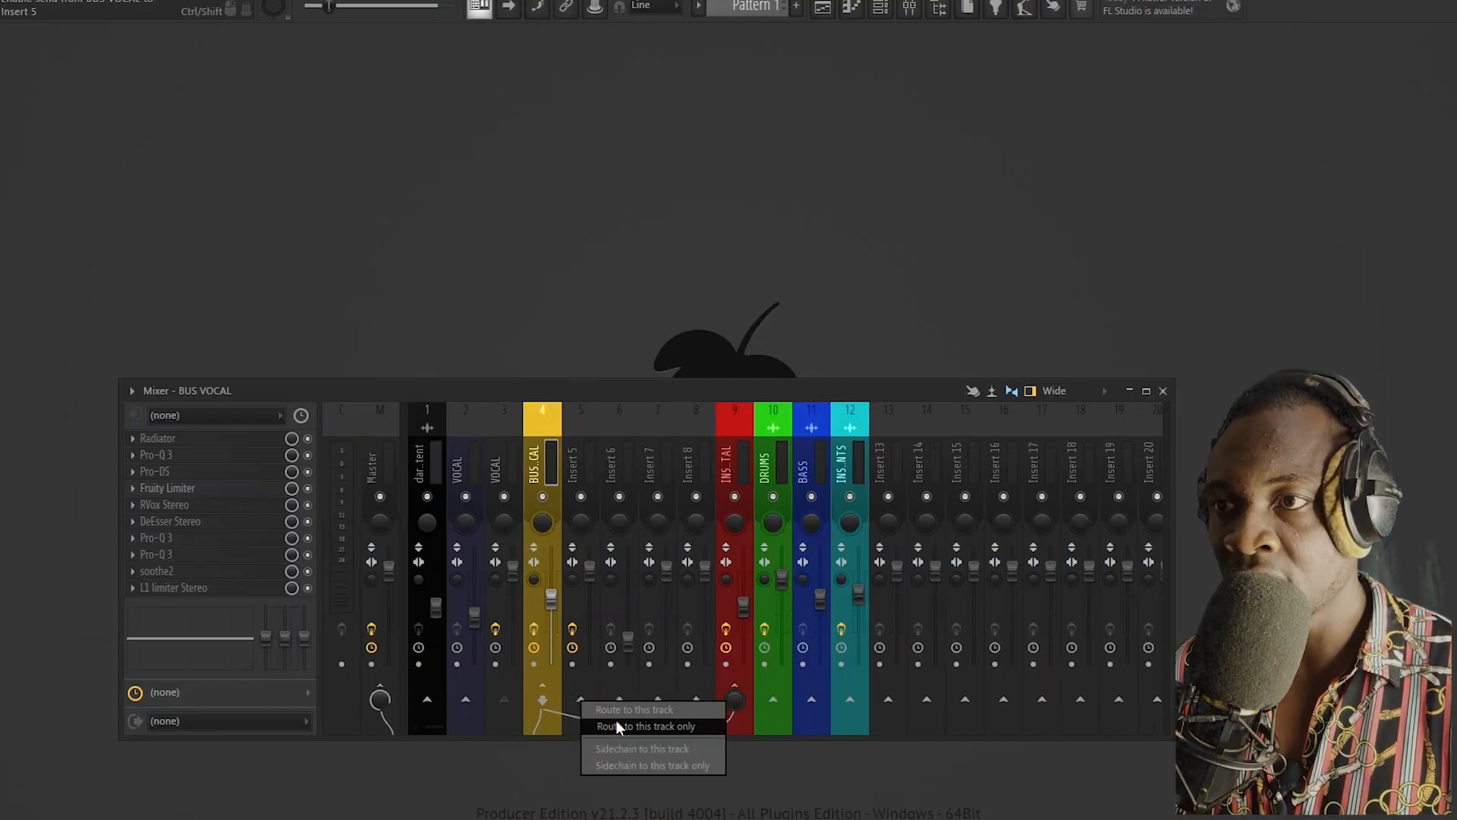
{"action": "left_click", "coordinate": [622, 748]}
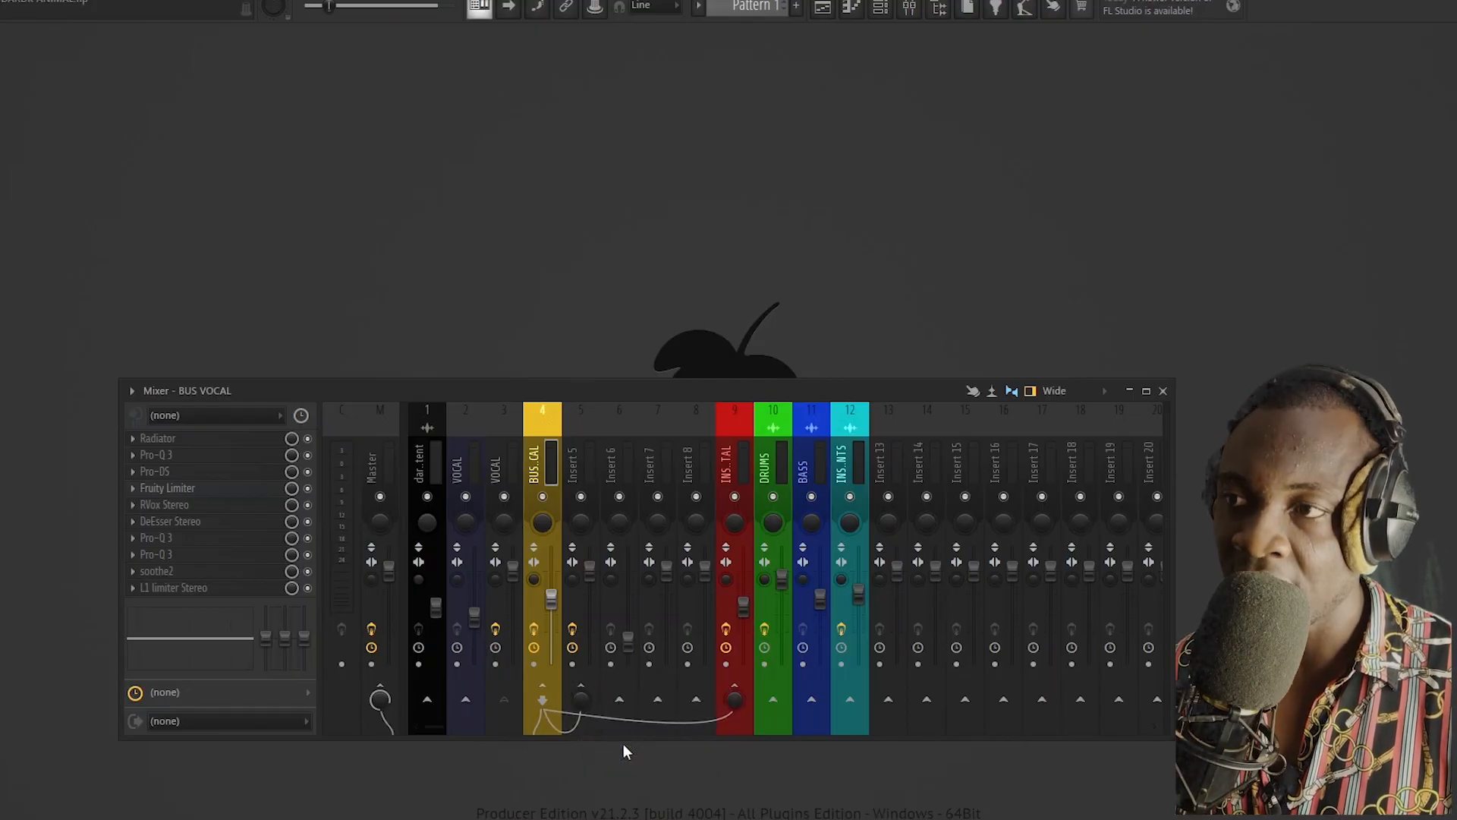
{"action": "left_click_drag", "start_coordinate": [581, 700], "coordinate": [582, 638]}
{"action": "right_click", "coordinate": [581, 701]}
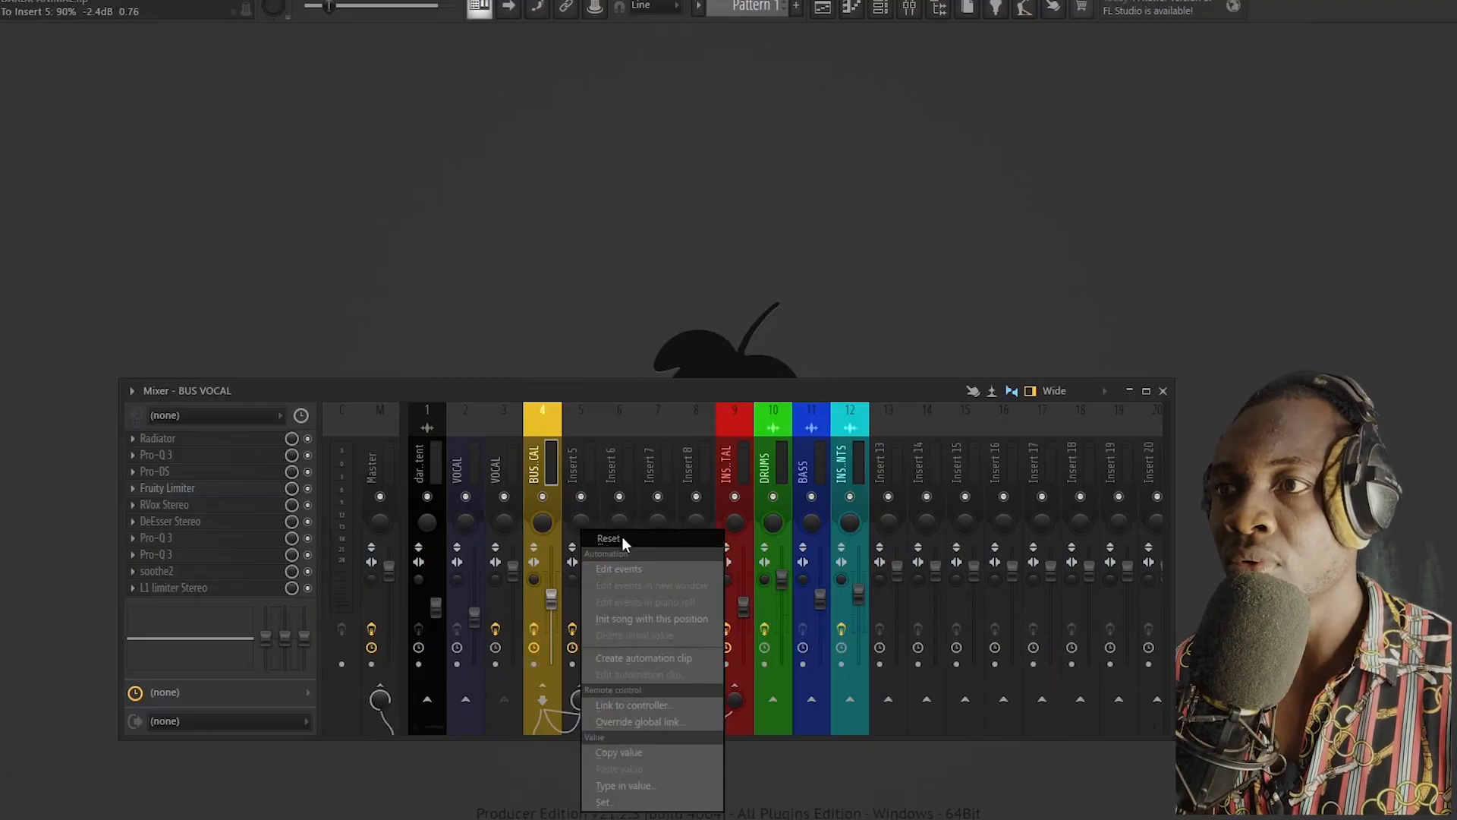
{"action": "left_click", "coordinate": [622, 537]}
{"action": "left_click", "coordinate": [385, 688]}
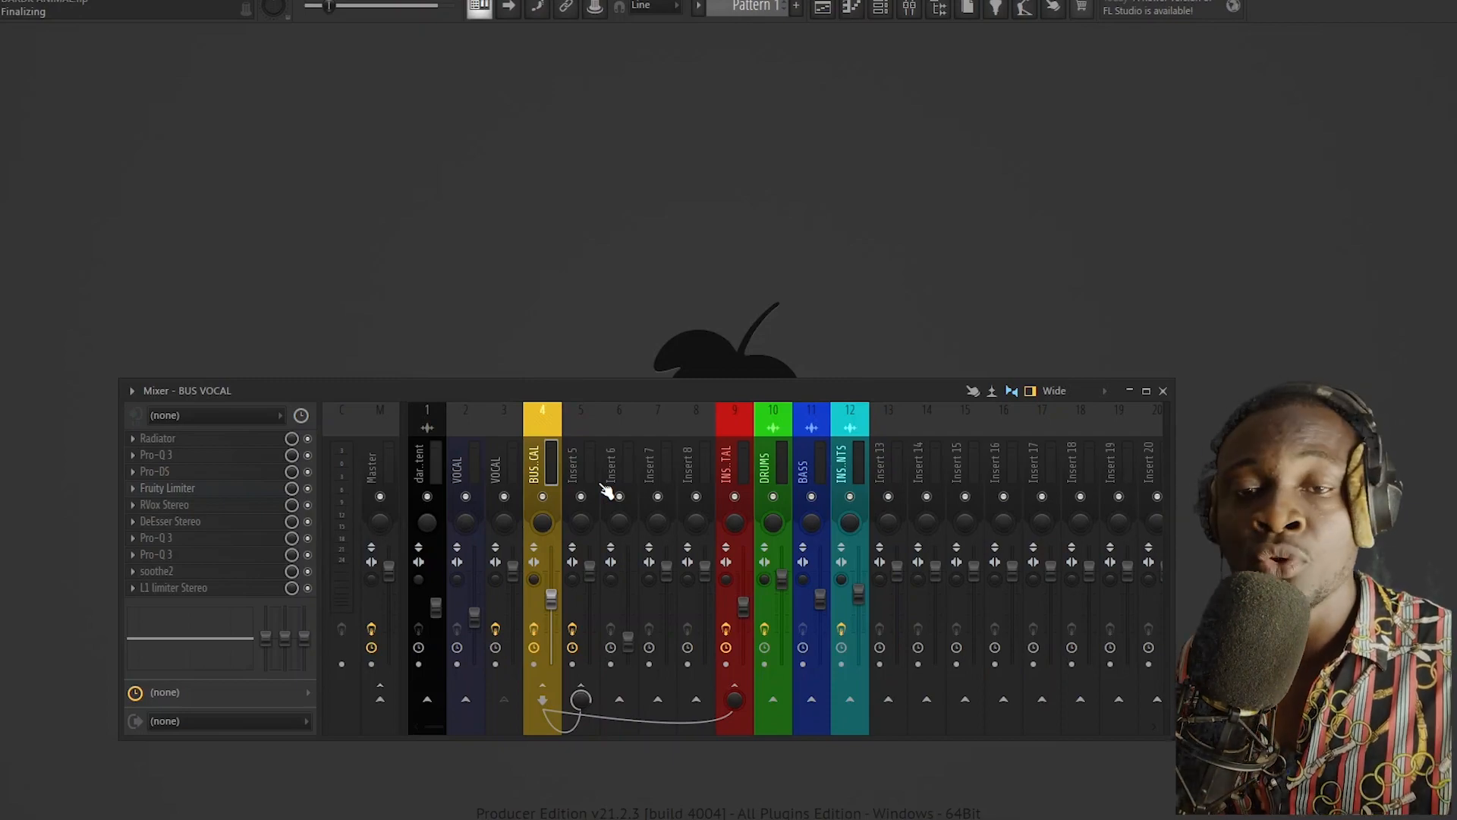
Step: Reopen the EQ on Insert 5 and arrange its window clear of the mixer
{"action": "left_click", "coordinate": [580, 456]}
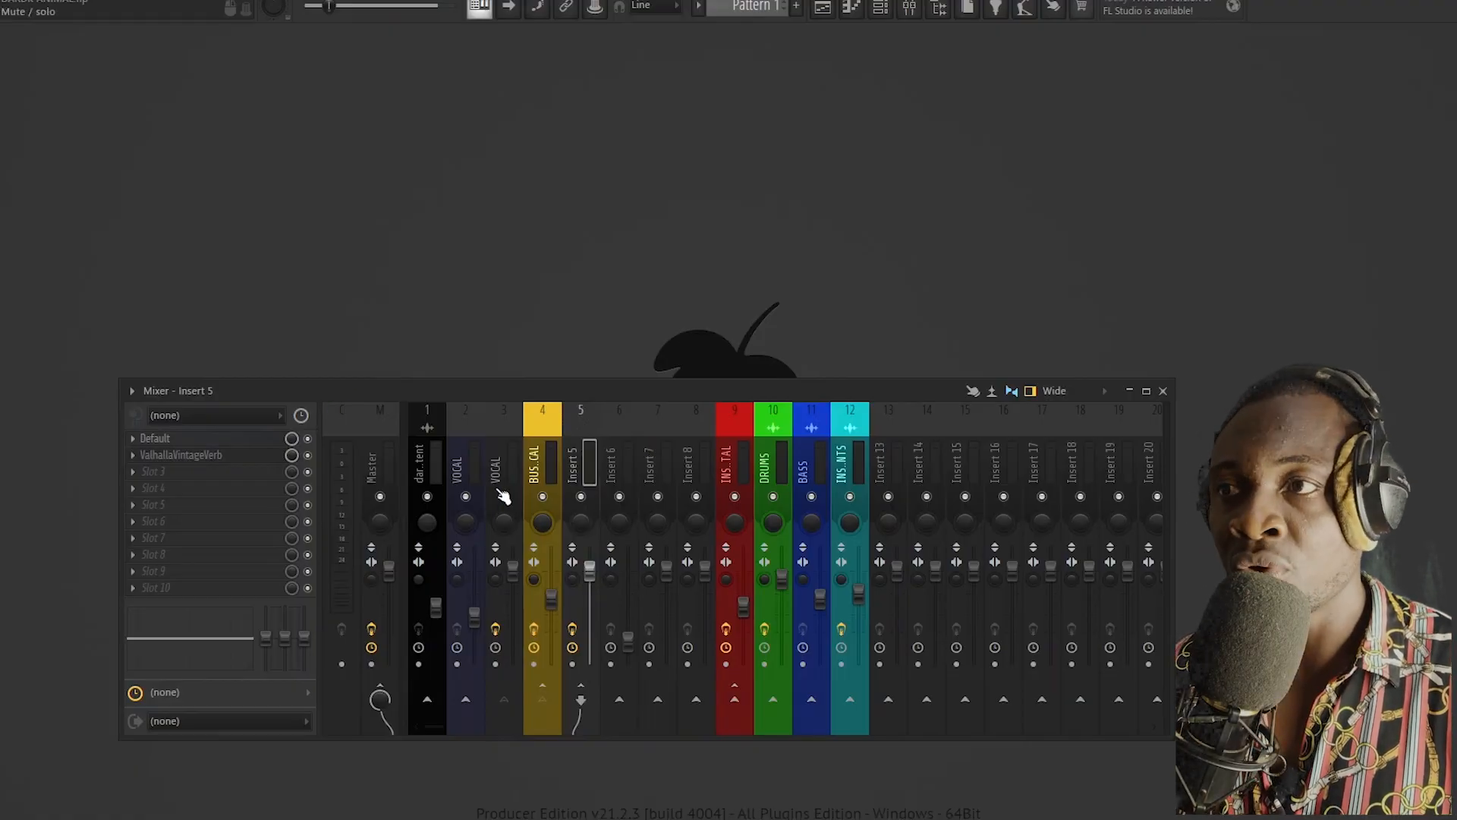
{"action": "left_click", "coordinate": [540, 448]}
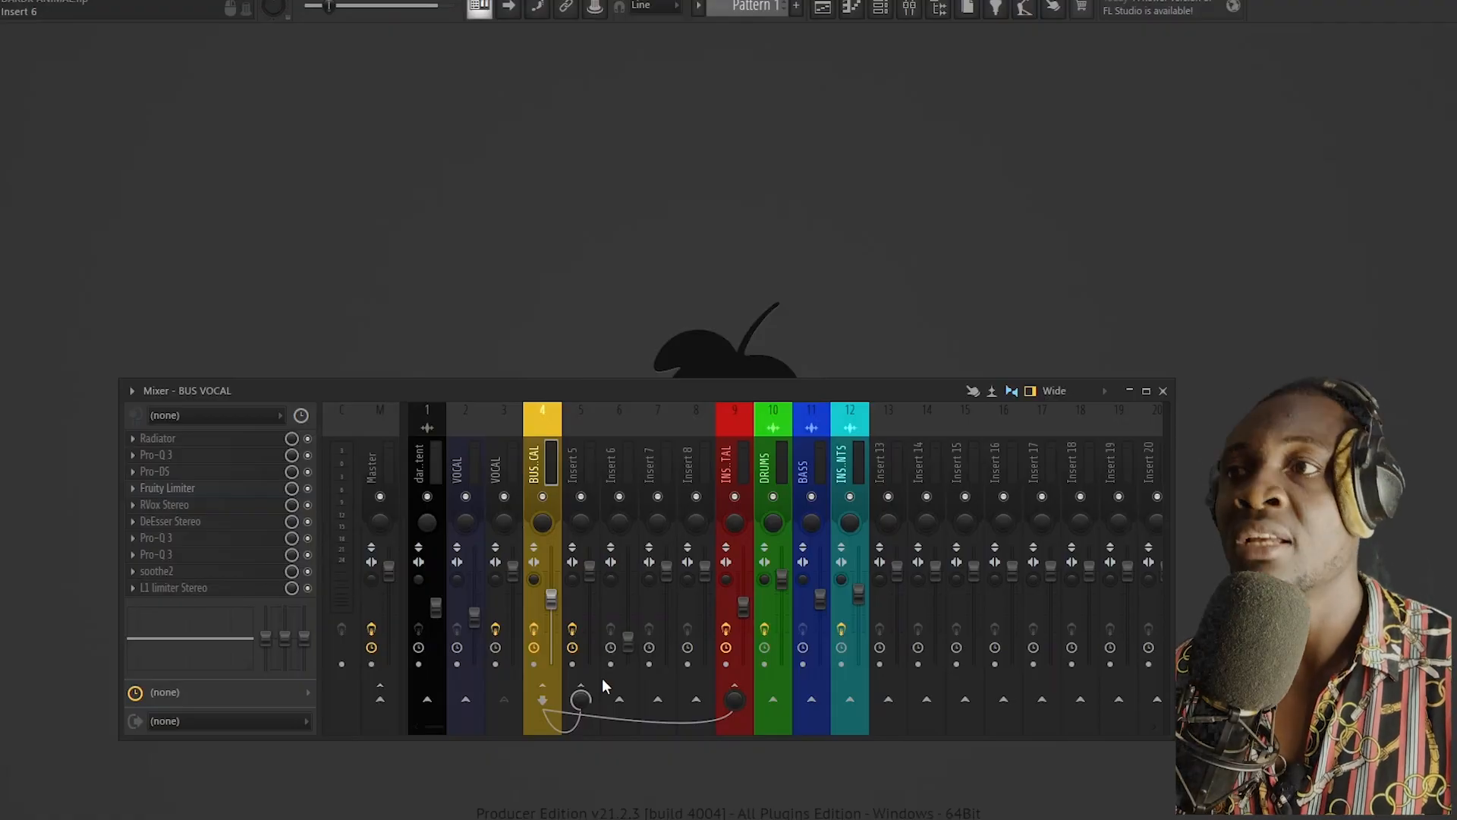
{"action": "left_click", "coordinate": [589, 463]}
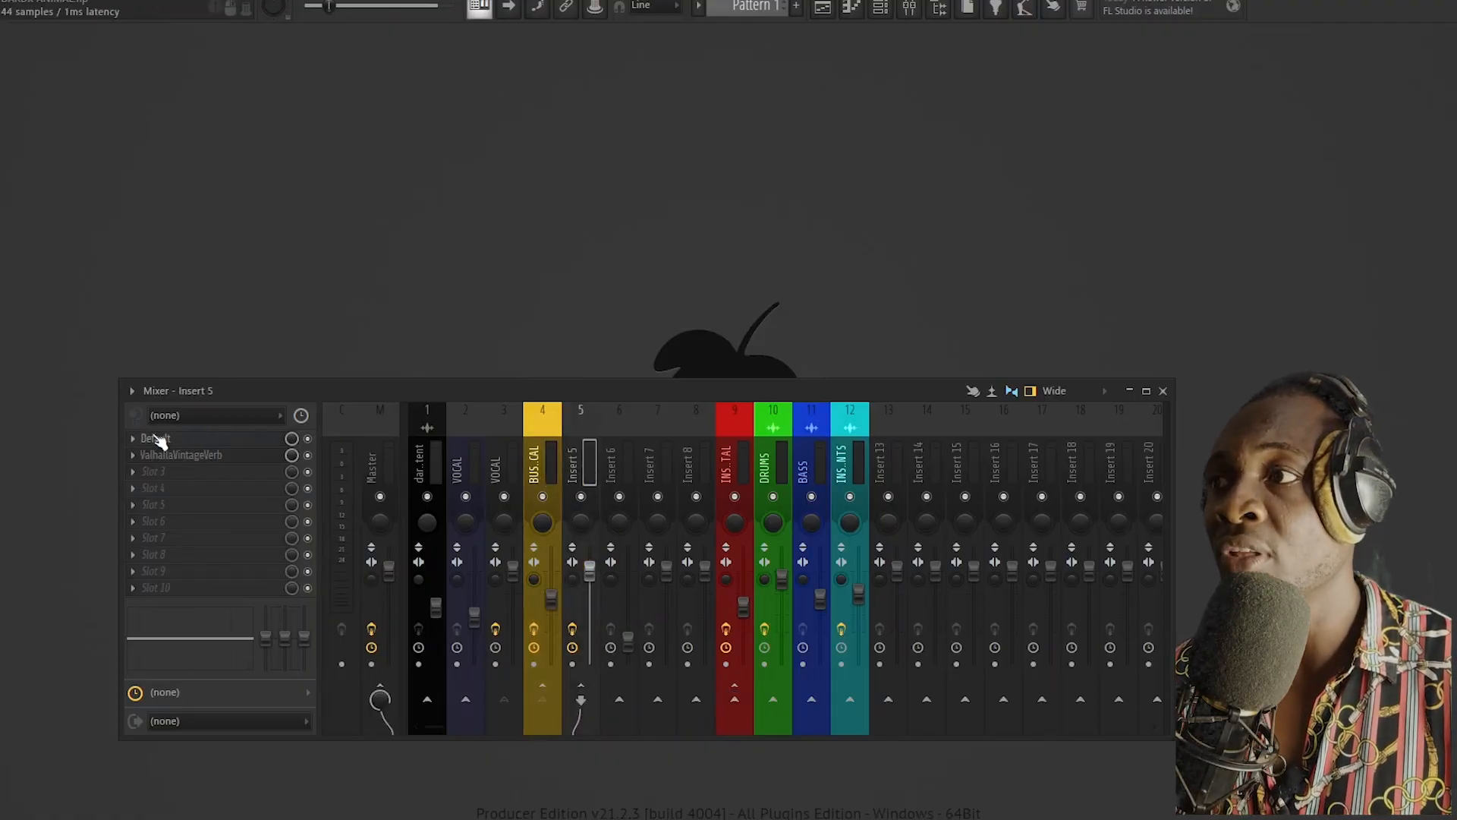
{"action": "left_click", "coordinate": [241, 438]}
{"action": "left_click_drag", "start_coordinate": [274, 393], "coordinate": [274, 513]}
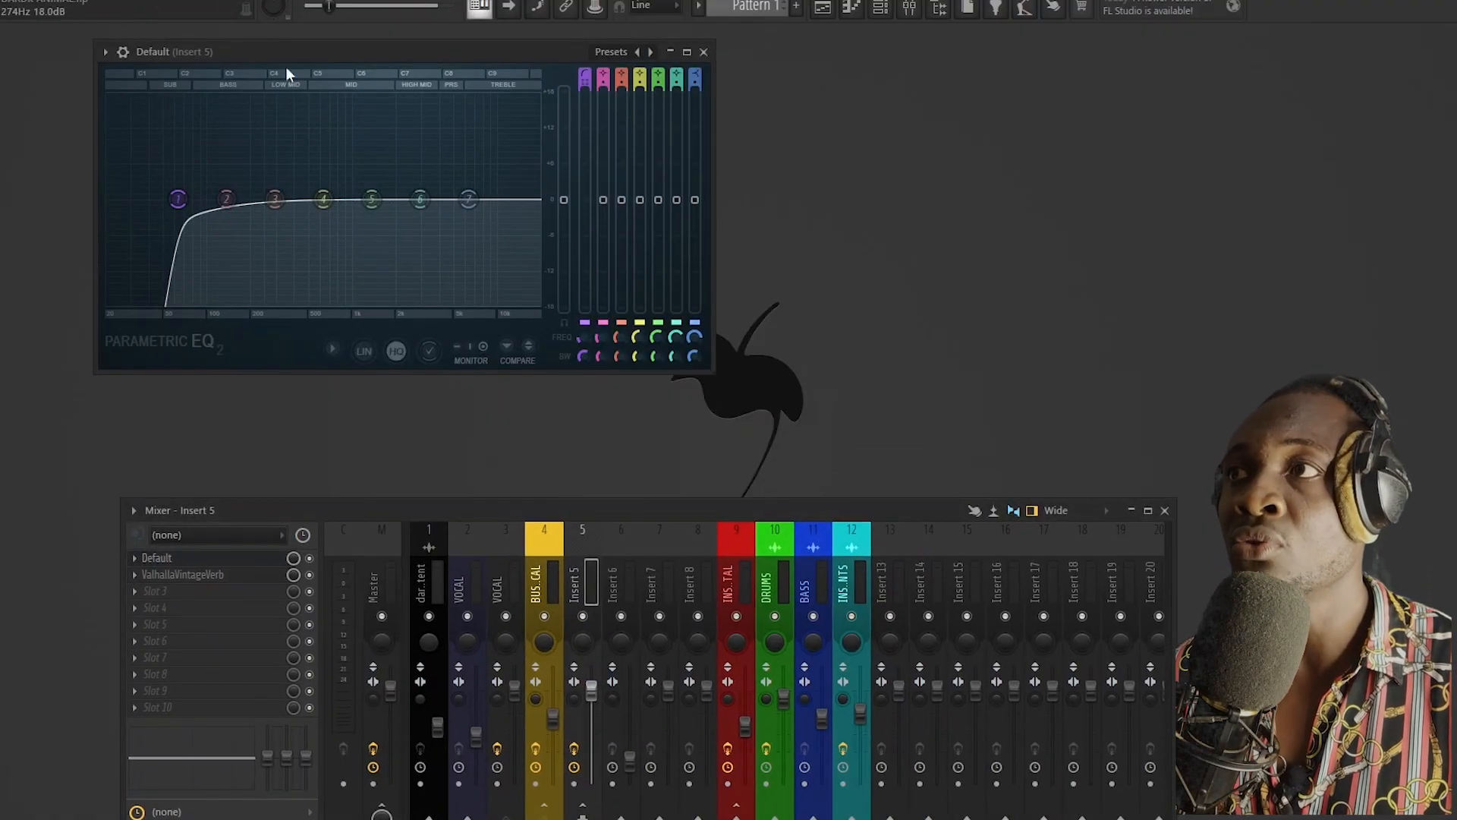
{"action": "left_click_drag", "start_coordinate": [297, 44], "coordinate": [417, 61]}
Step: Play the song, raise EQ band 1's high-pass cutoff to band 4's frequency and adjust its bandwidth
{"action": "key", "text": "space"}
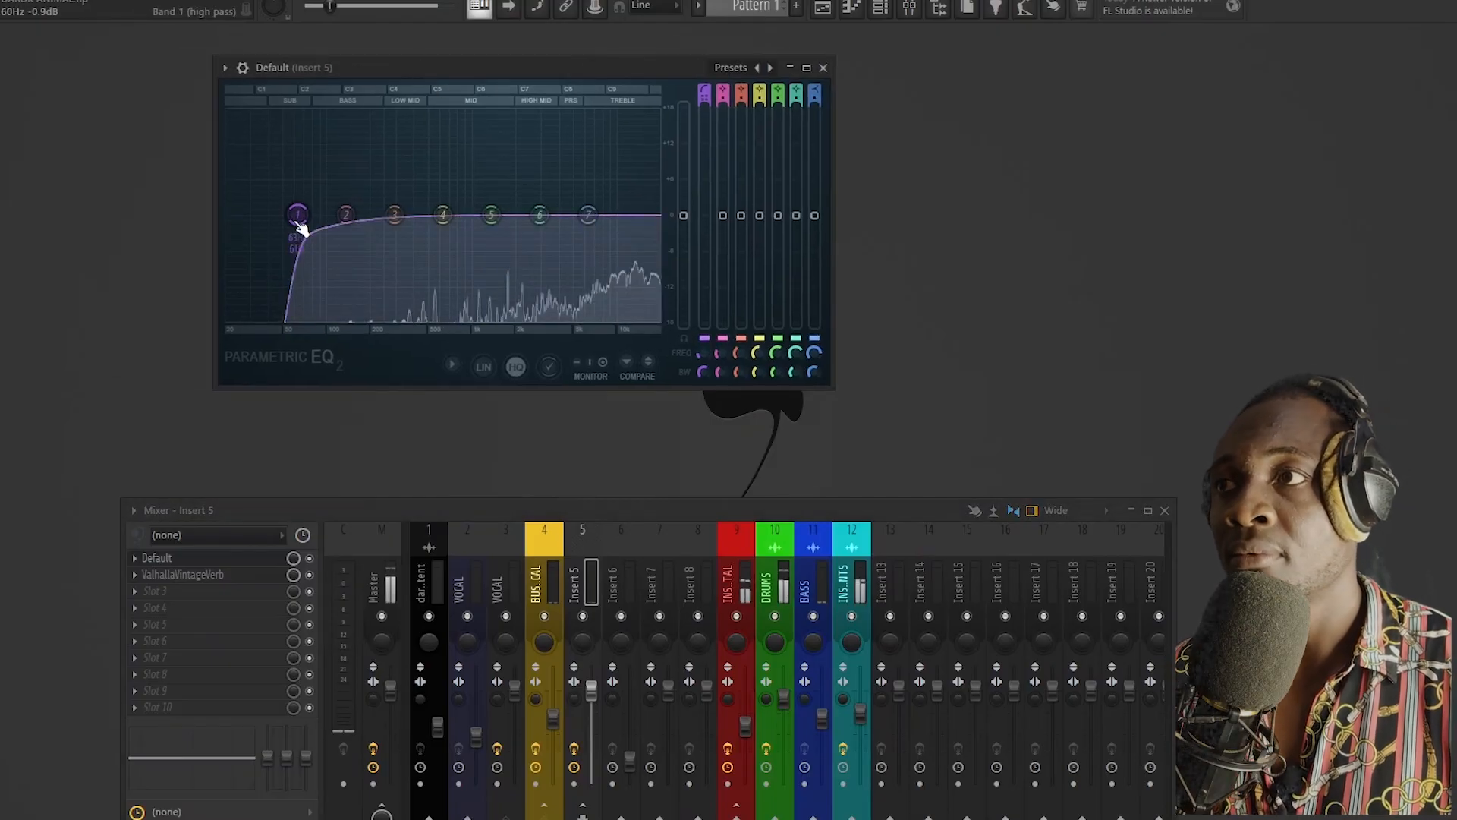
{"action": "left_click_drag", "start_coordinate": [298, 215], "coordinate": [391, 215]}
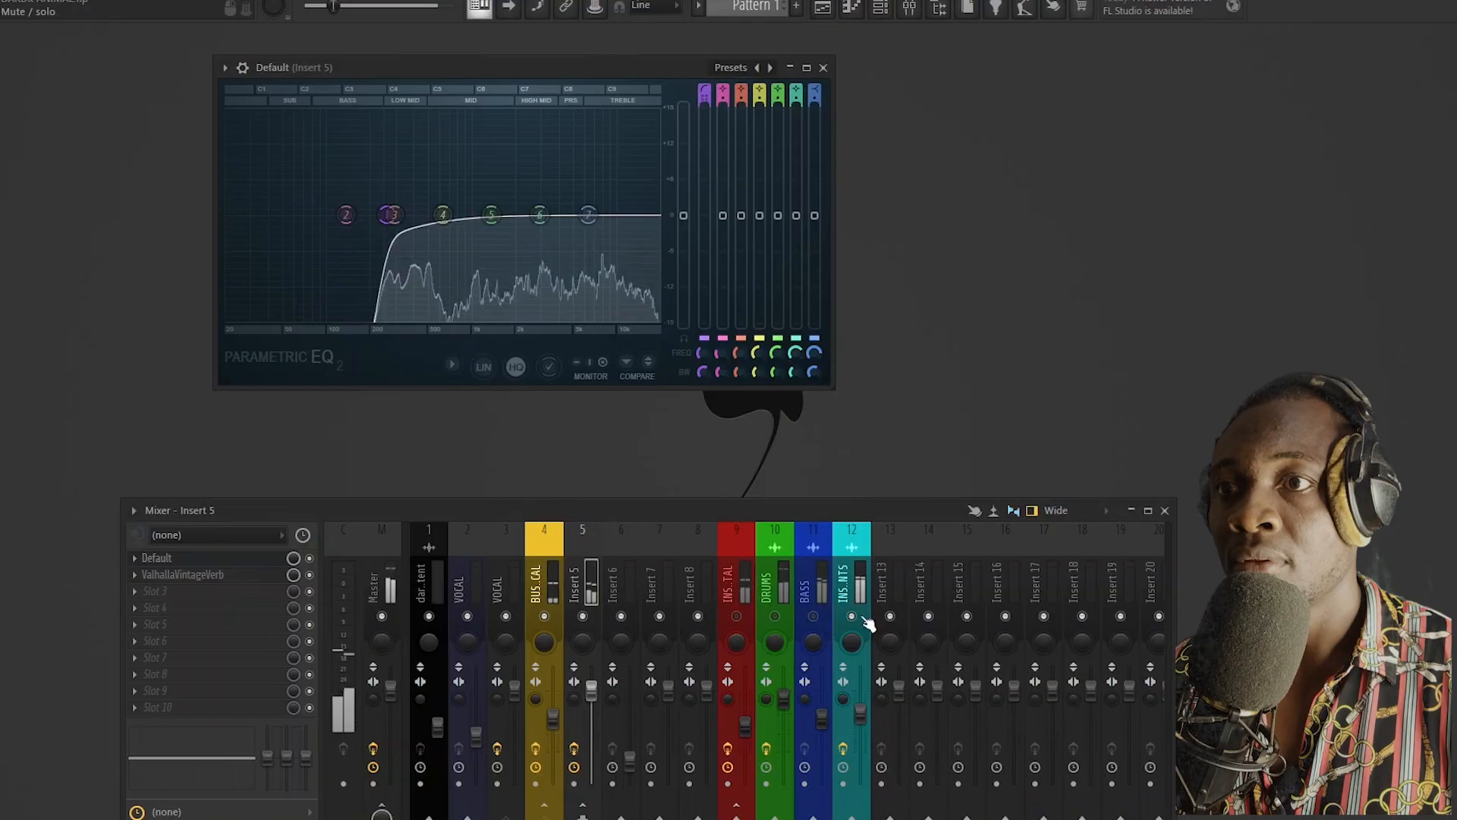
{"action": "left_click_drag", "start_coordinate": [392, 226], "coordinate": [447, 216]}
{"action": "scroll", "coordinate": [456, 224], "scroll_direction": "down", "scroll_amount": 3}
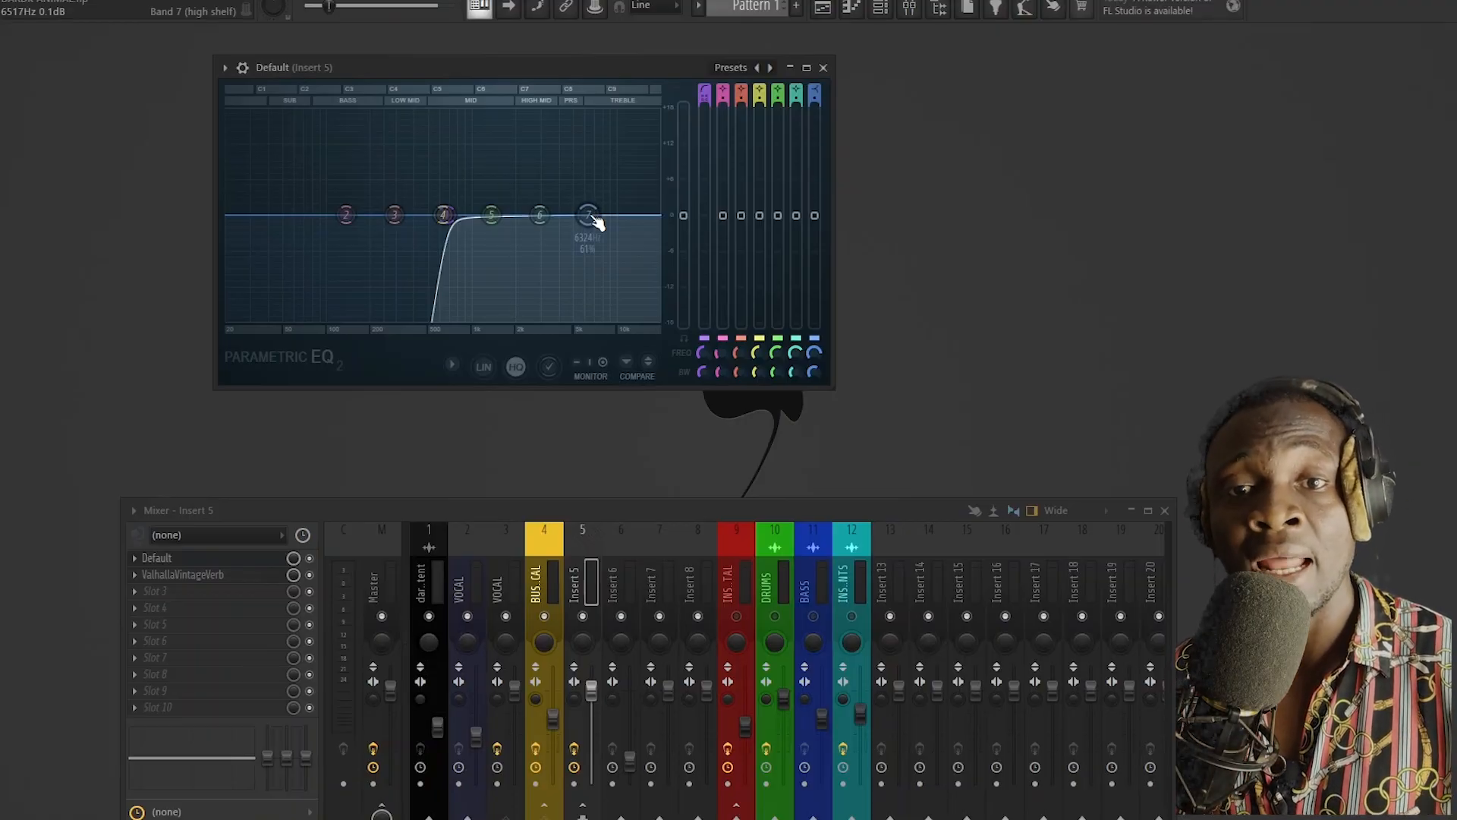
Step: Cut the highs with EQ band 7's high shelf, shifting it down in frequency close to band 6 during playback
{"action": "left_click_drag", "start_coordinate": [597, 220], "coordinate": [584, 240]}
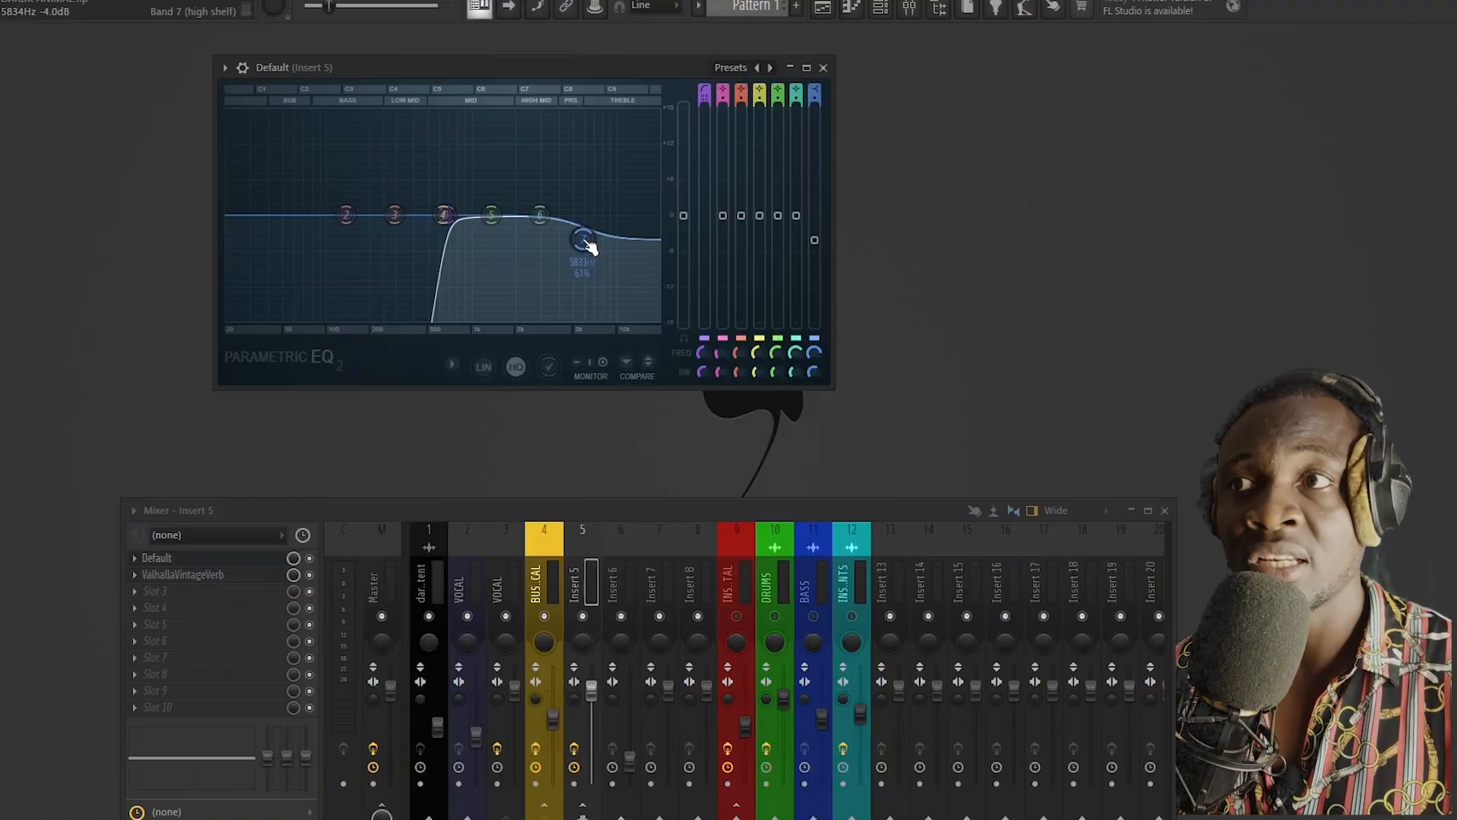
{"action": "key", "text": "space"}
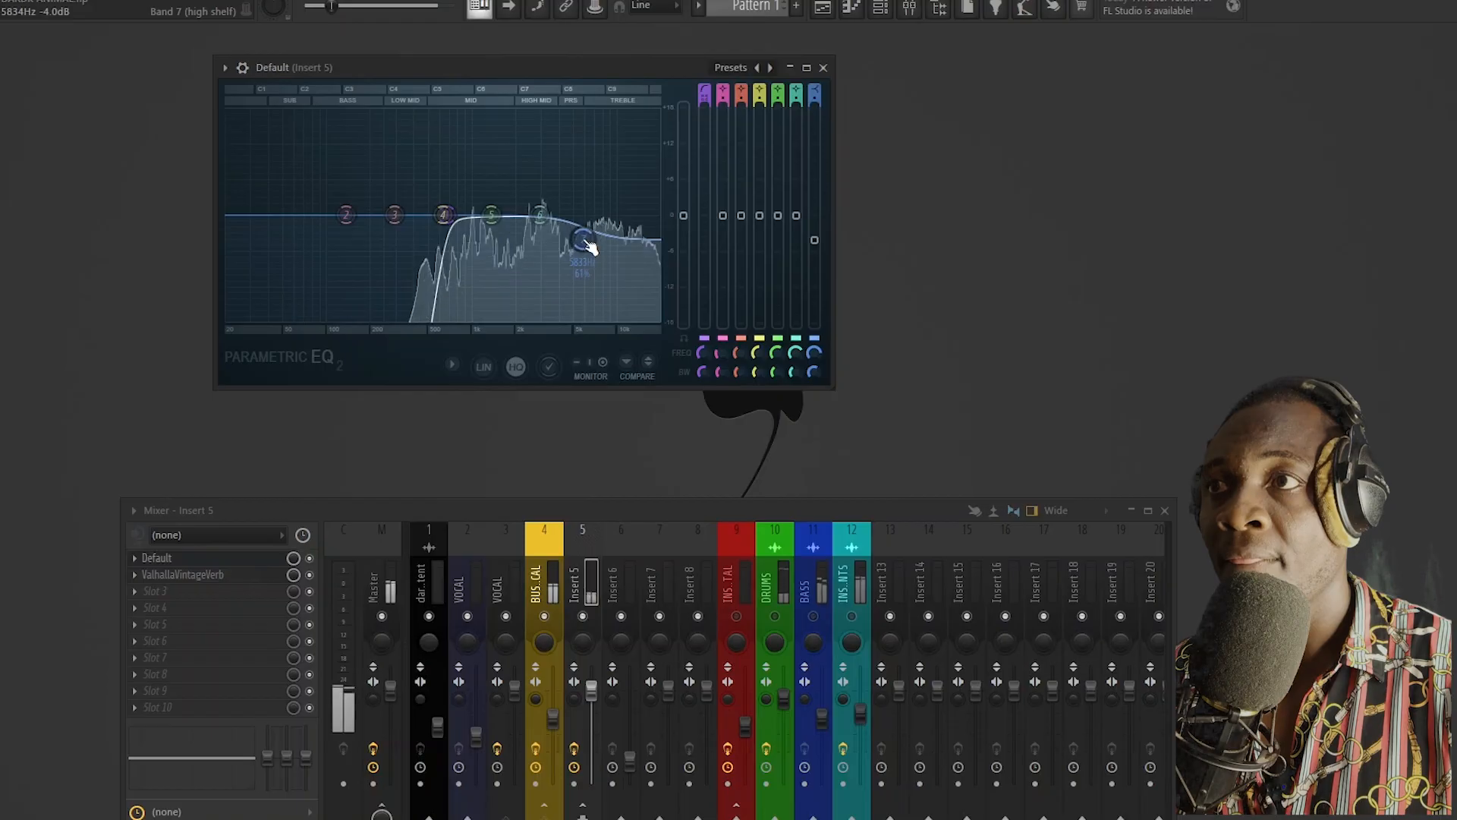
{"action": "left_click_drag", "start_coordinate": [590, 247], "coordinate": [550, 251]}
{"action": "key", "text": "space"}
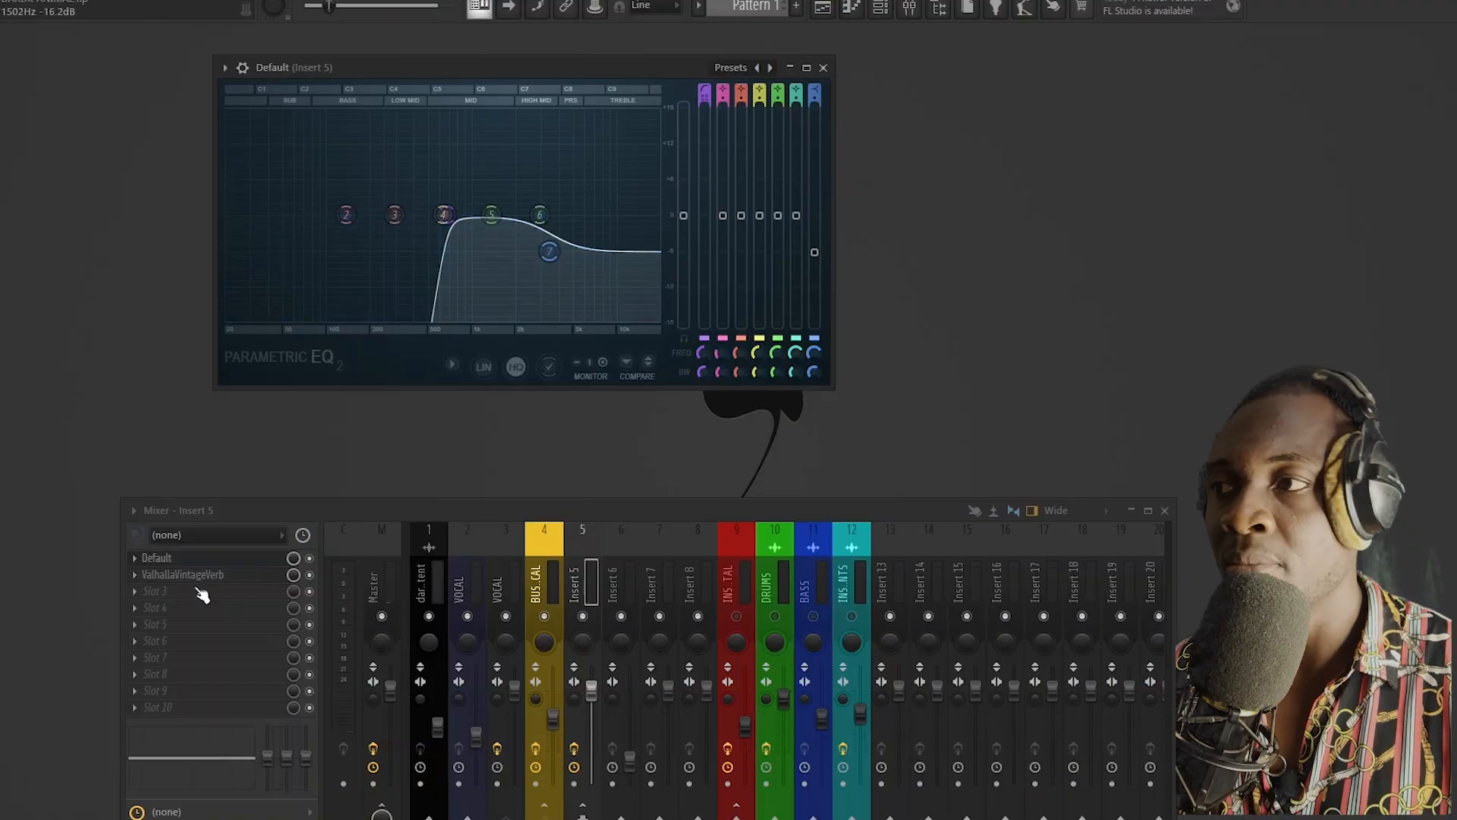
Step: Reopen ValhallaVintageVerb on Insert 5 and bring up the Windows calculator with its entry cleared
{"action": "left_click", "coordinate": [191, 577]}
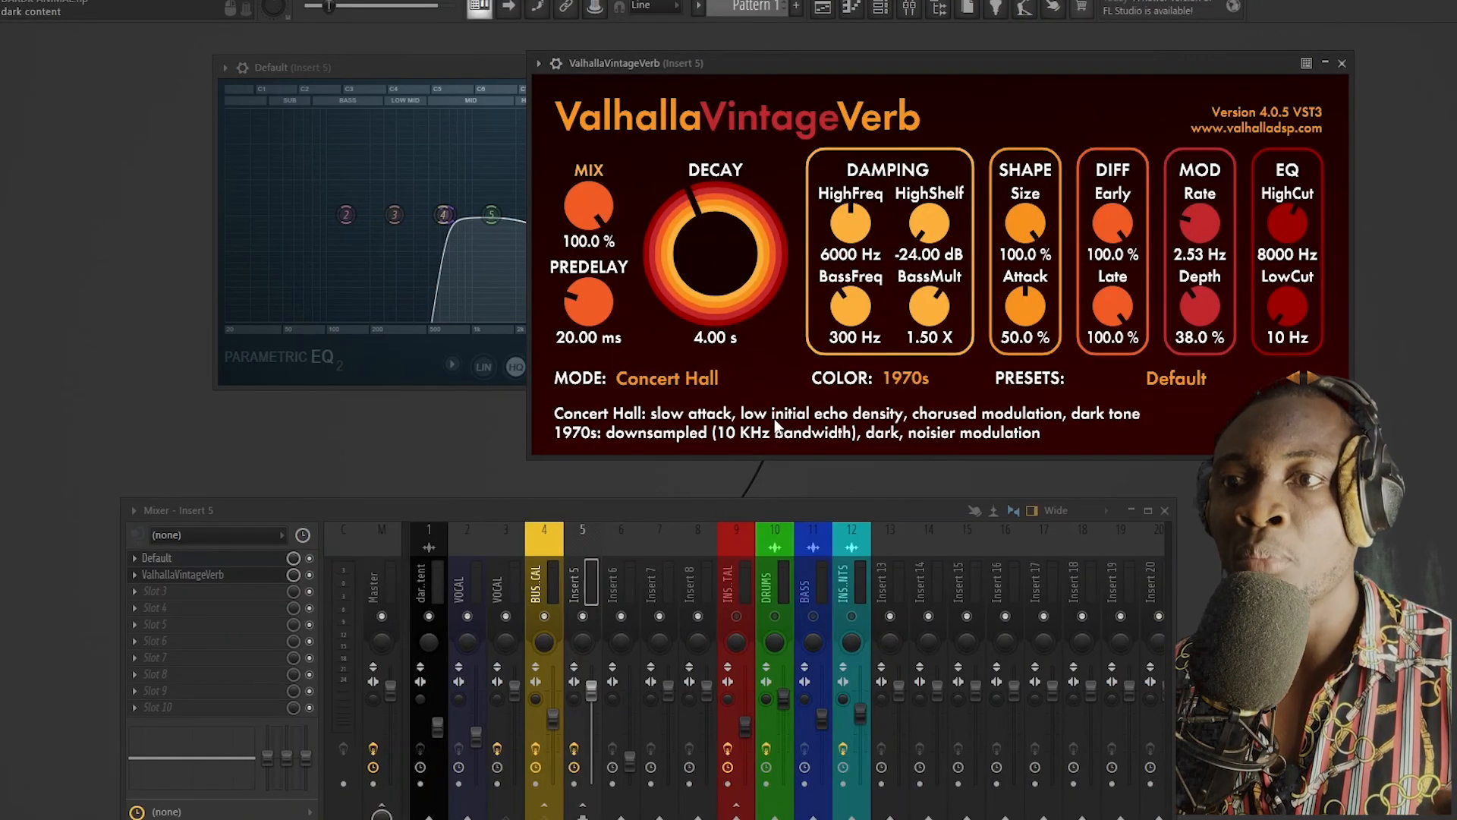
{"action": "left_click", "coordinate": [1024, 818]}
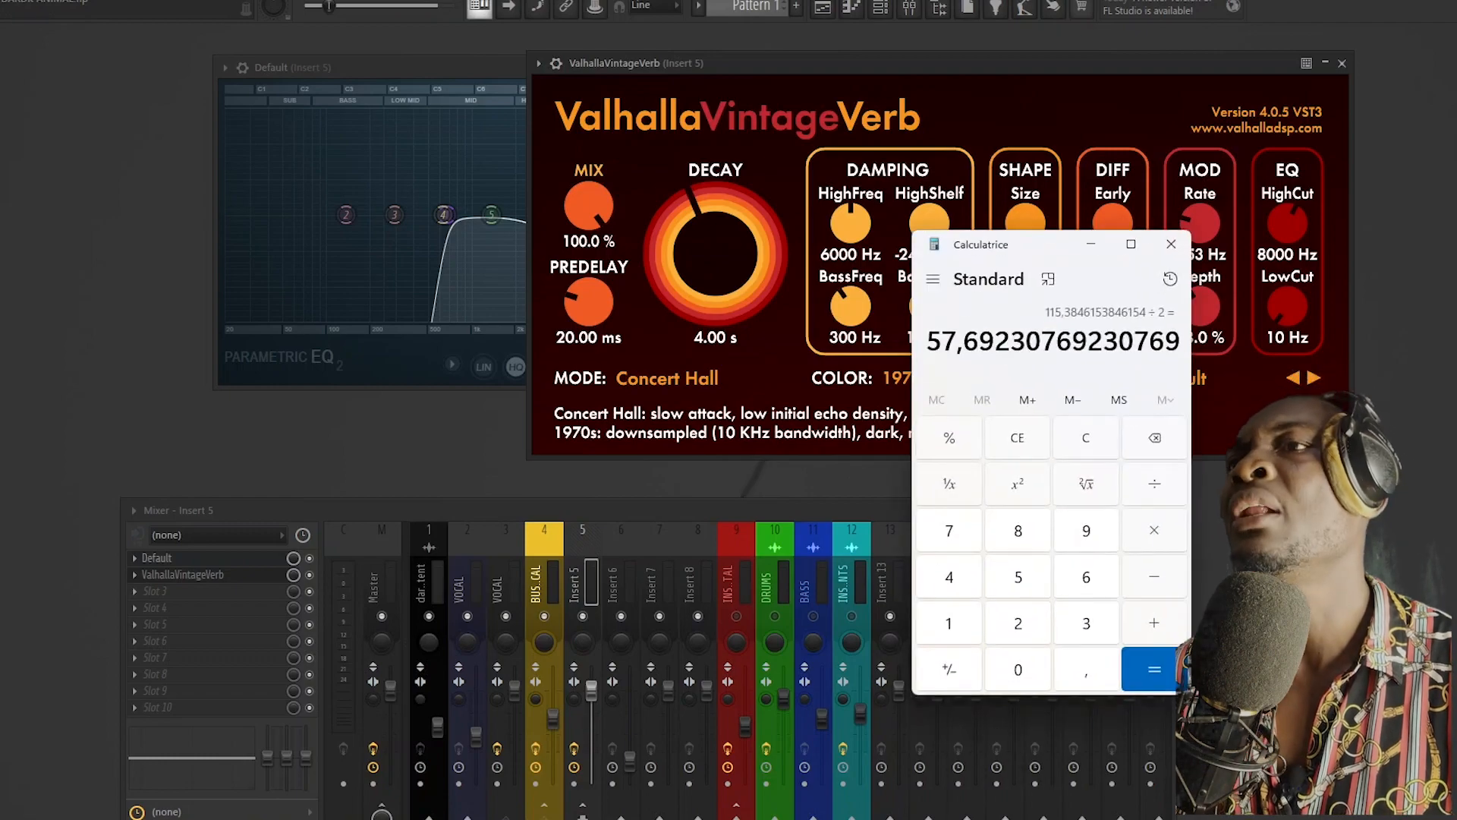
{"action": "left_click_drag", "start_coordinate": [992, 248], "coordinate": [507, 192]}
{"action": "left_click", "coordinate": [541, 382]}
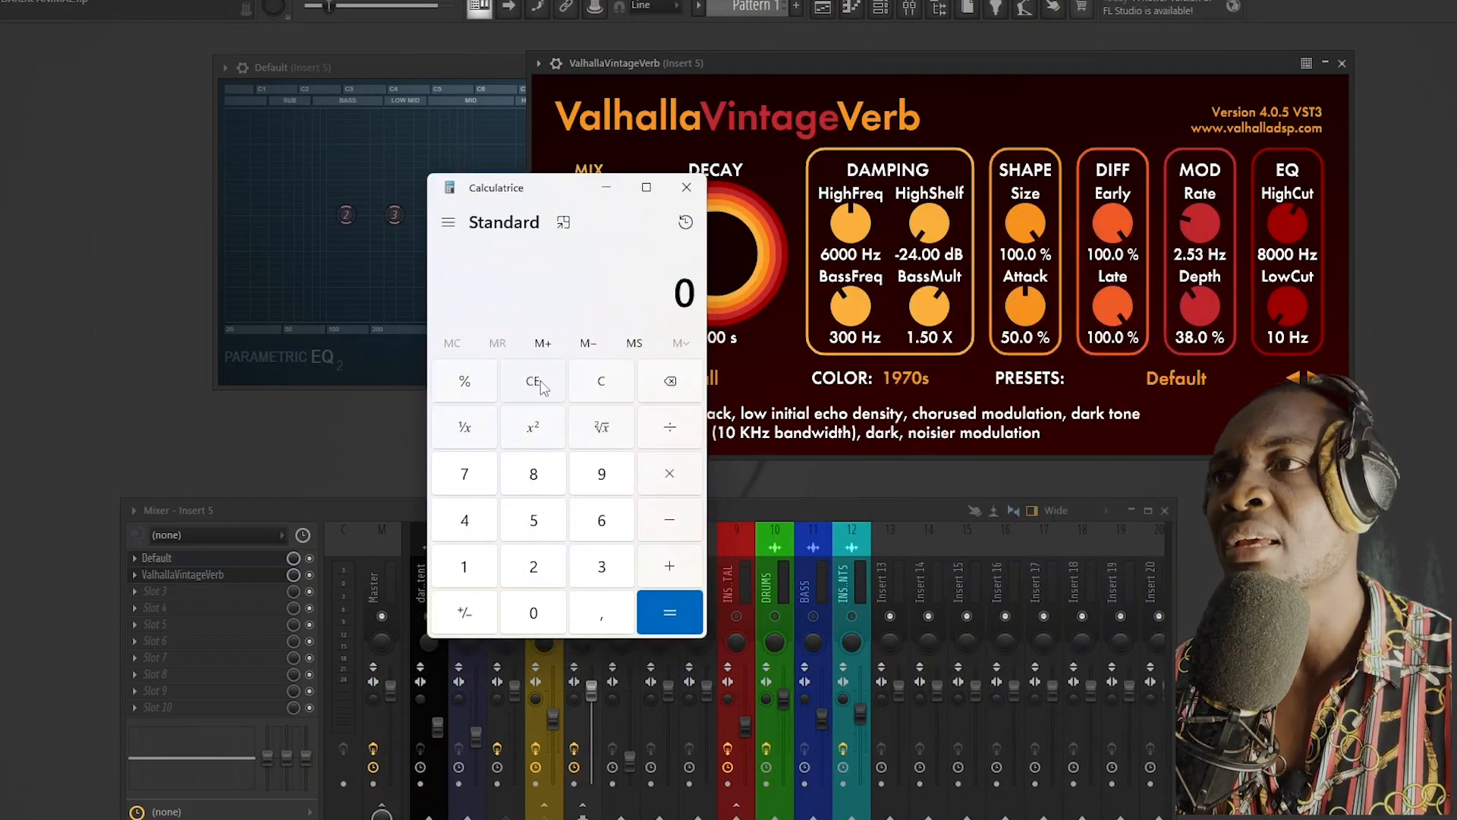
Step: Calculate 60000 ÷ 130 and move the calculator clear of the reverb's controls
{"action": "left_click", "coordinate": [595, 527]}
{"action": "left_click", "coordinate": [550, 624]}
{"action": "left_click", "coordinate": [550, 624]}
{"action": "left_click", "coordinate": [549, 624]}
{"action": "left_click", "coordinate": [549, 624]}
{"action": "left_click", "coordinate": [670, 427]}
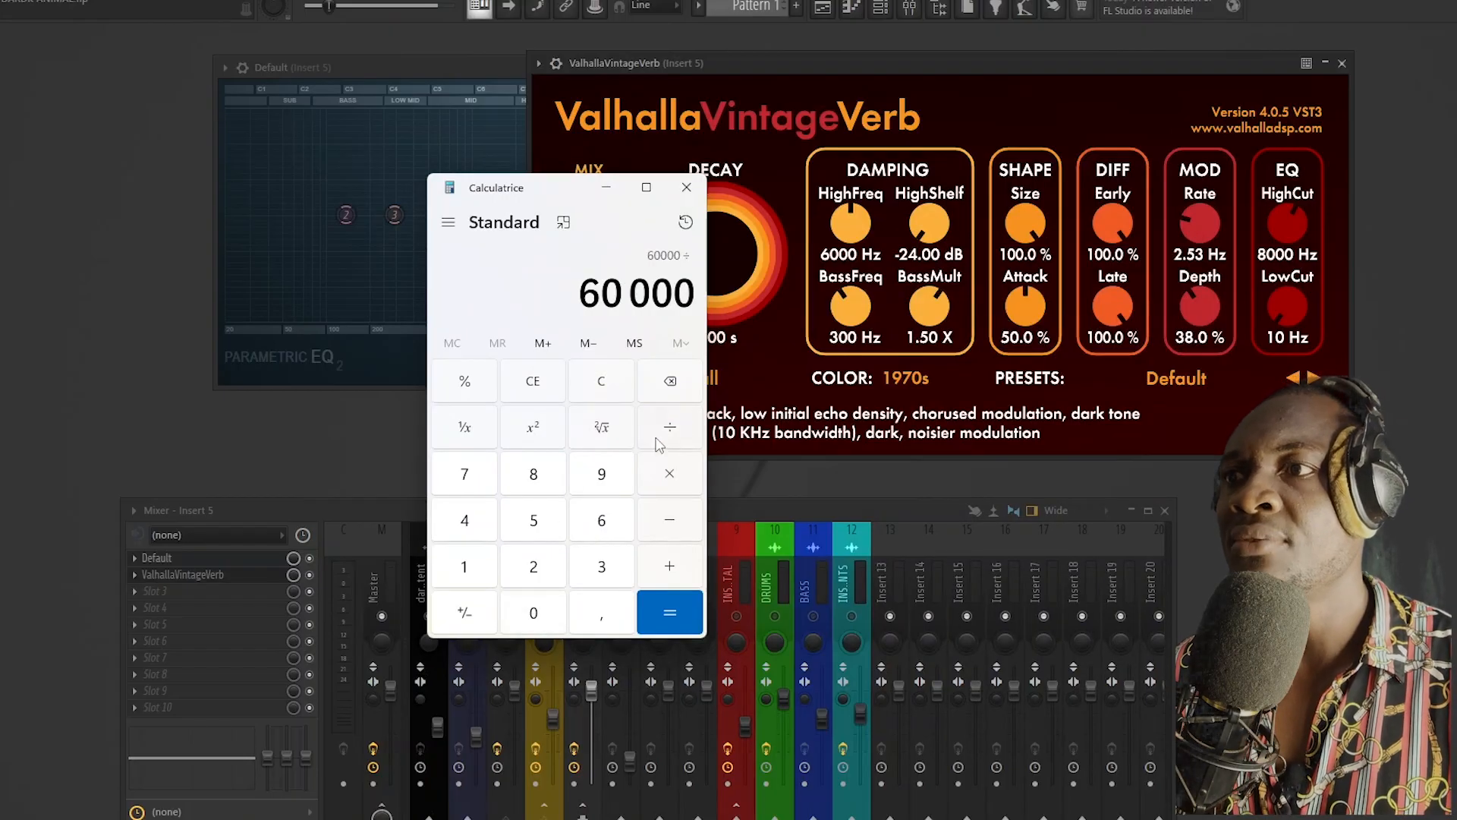
{"action": "left_click", "coordinate": [461, 569]}
{"action": "left_click", "coordinate": [596, 566]}
{"action": "left_click", "coordinate": [534, 613]}
{"action": "left_click", "coordinate": [669, 612]}
{"action": "left_click_drag", "start_coordinate": [537, 177], "coordinate": [375, 186]}
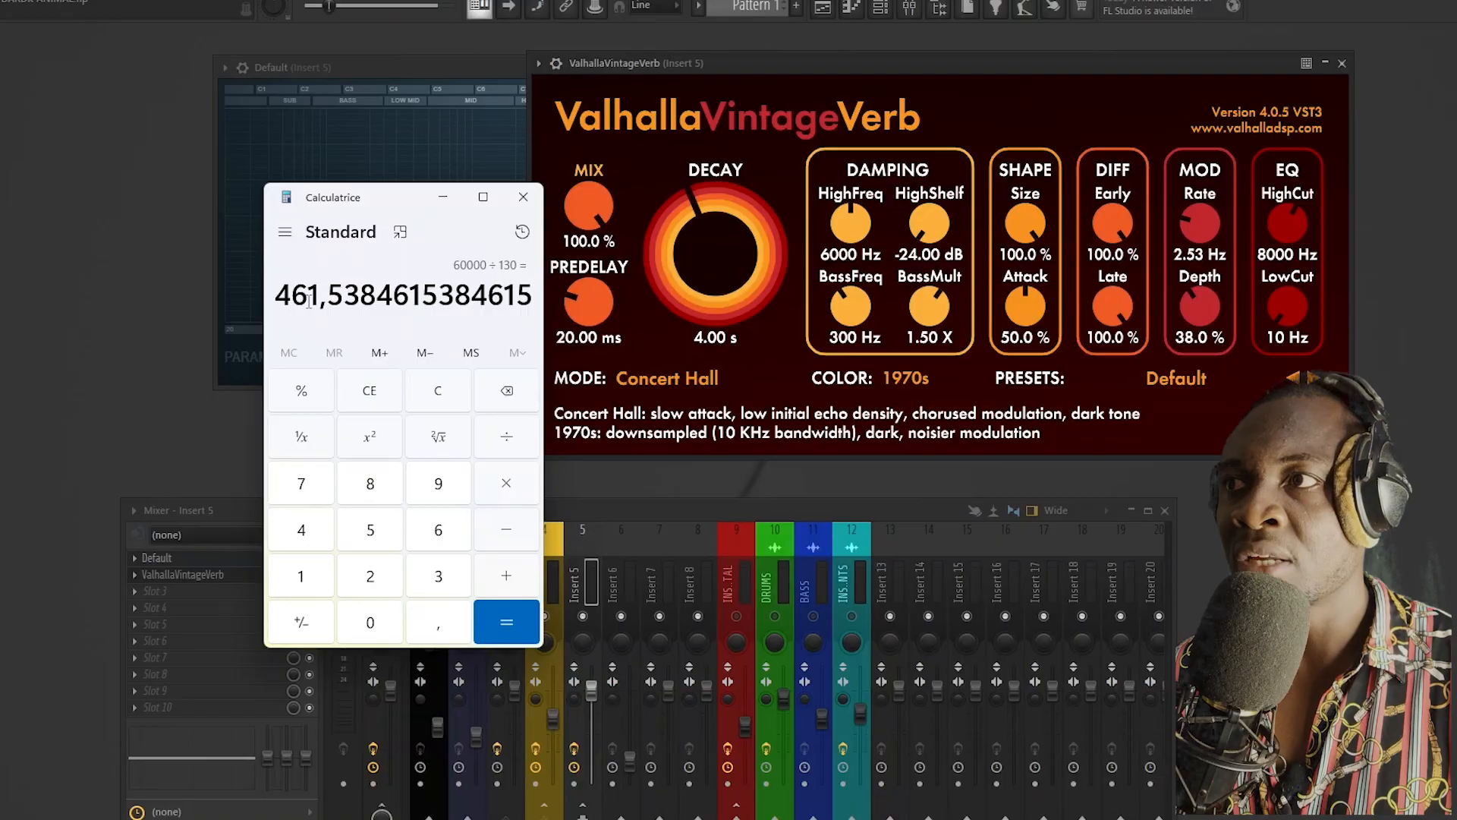
Step: Divide the calculated beat length by 4, and divide that result by 2
{"action": "left_click", "coordinate": [506, 438]}
{"action": "left_click", "coordinate": [302, 529]}
{"action": "left_click", "coordinate": [506, 622]}
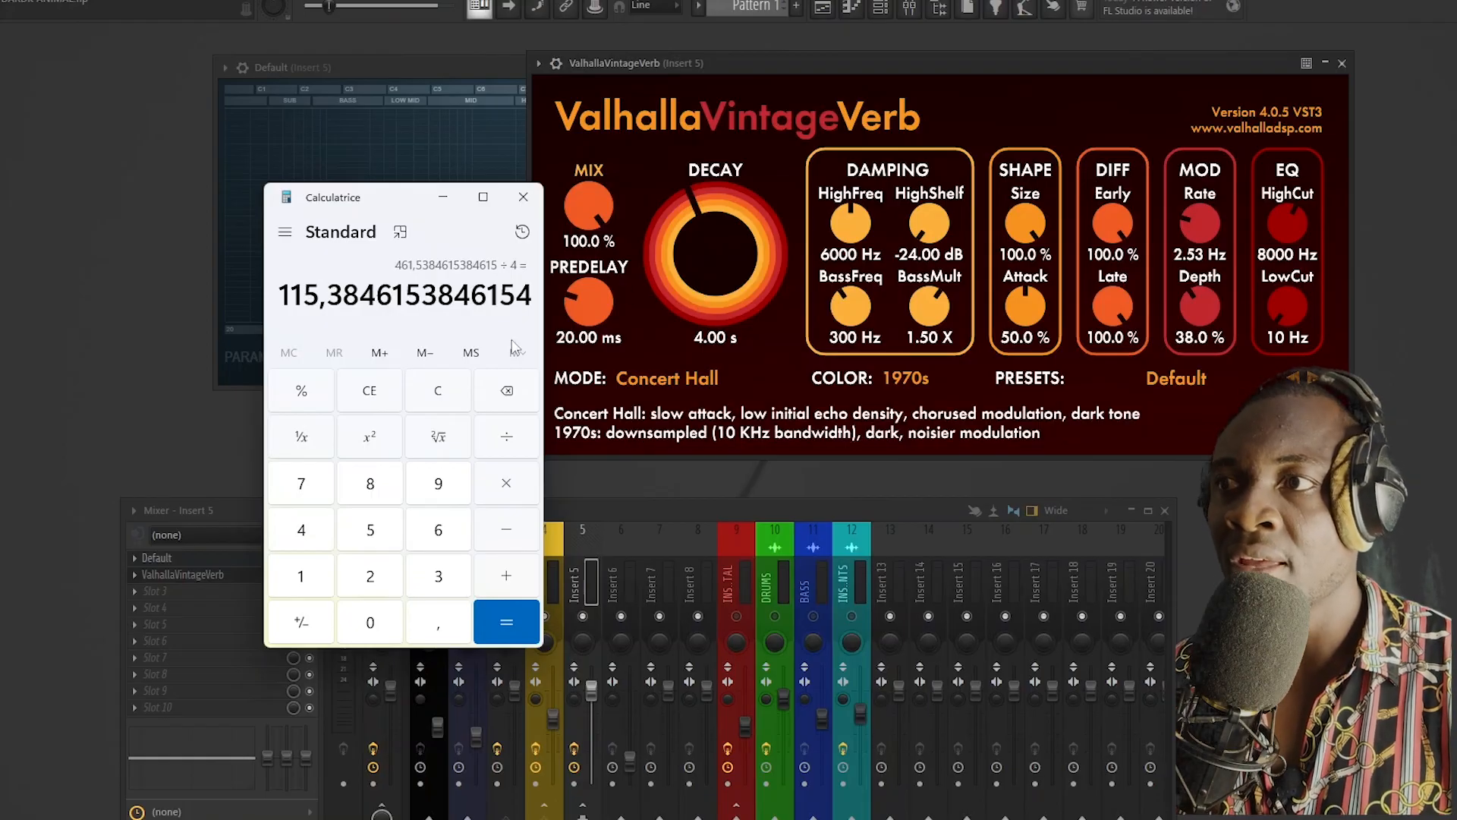
{"action": "left_click", "coordinate": [507, 437]}
{"action": "left_click", "coordinate": [387, 577]}
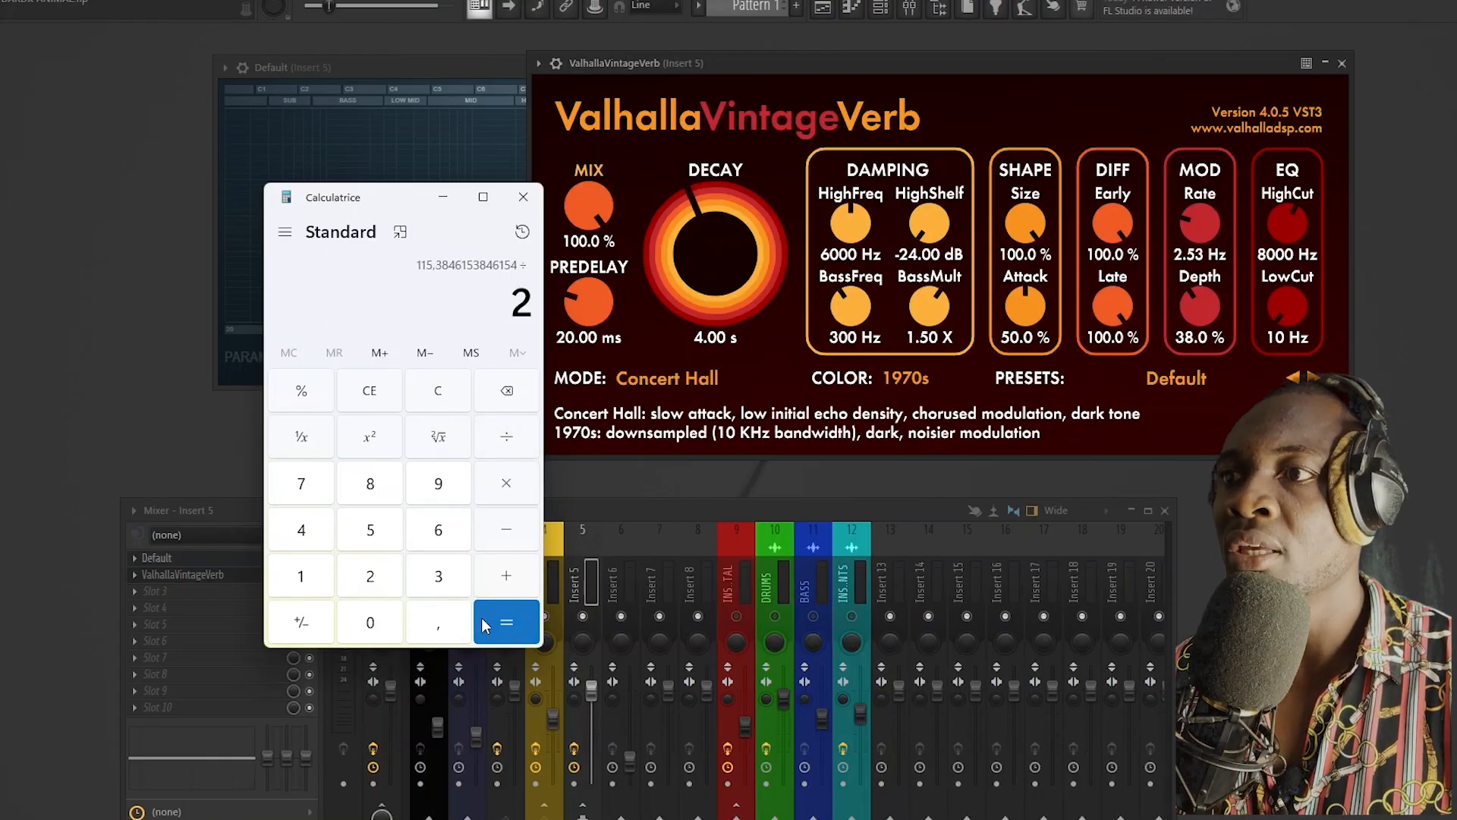
{"action": "left_click", "coordinate": [506, 622]}
Step: Set the reverb's decay to 1.15 s and its predelay to 57 ms
{"action": "left_click", "coordinate": [722, 337]}
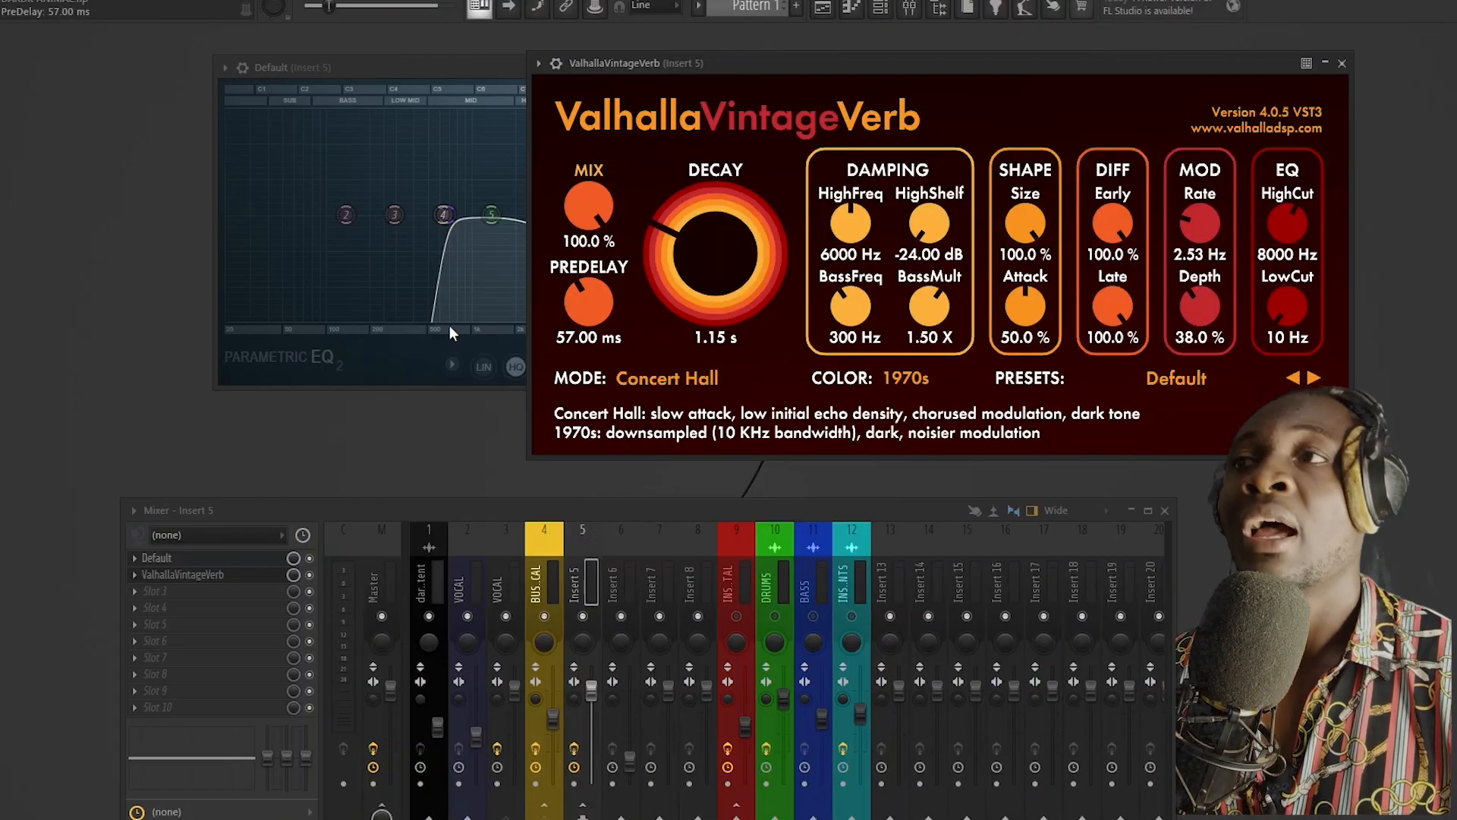
Step: Move the reverb window clear of the EQ graph and play the song to audition the reverb
{"action": "left_click_drag", "start_coordinate": [768, 62], "coordinate": [903, 63]}
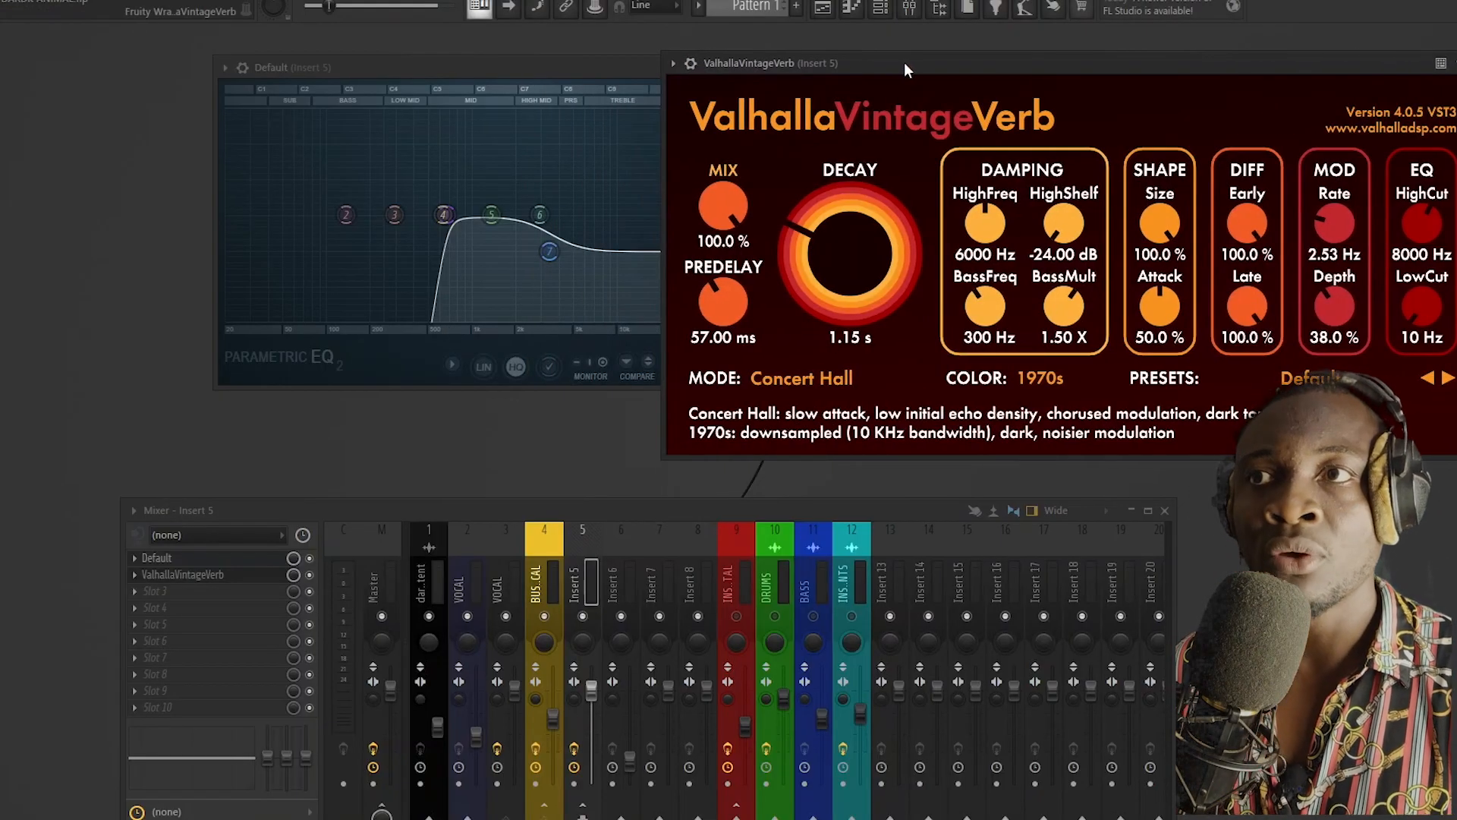
{"action": "key", "text": "space"}
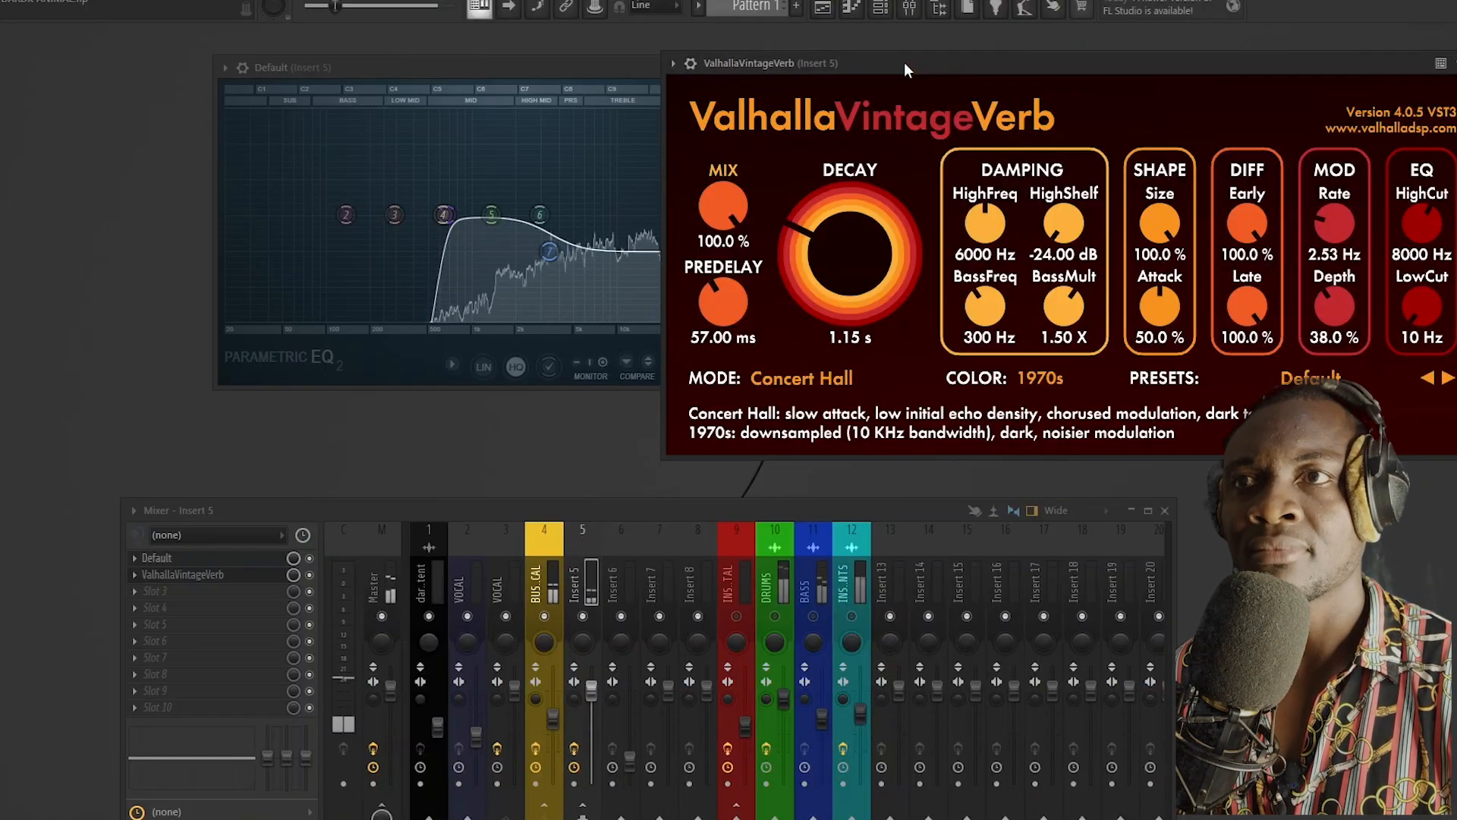
{"action": "key", "text": "space"}
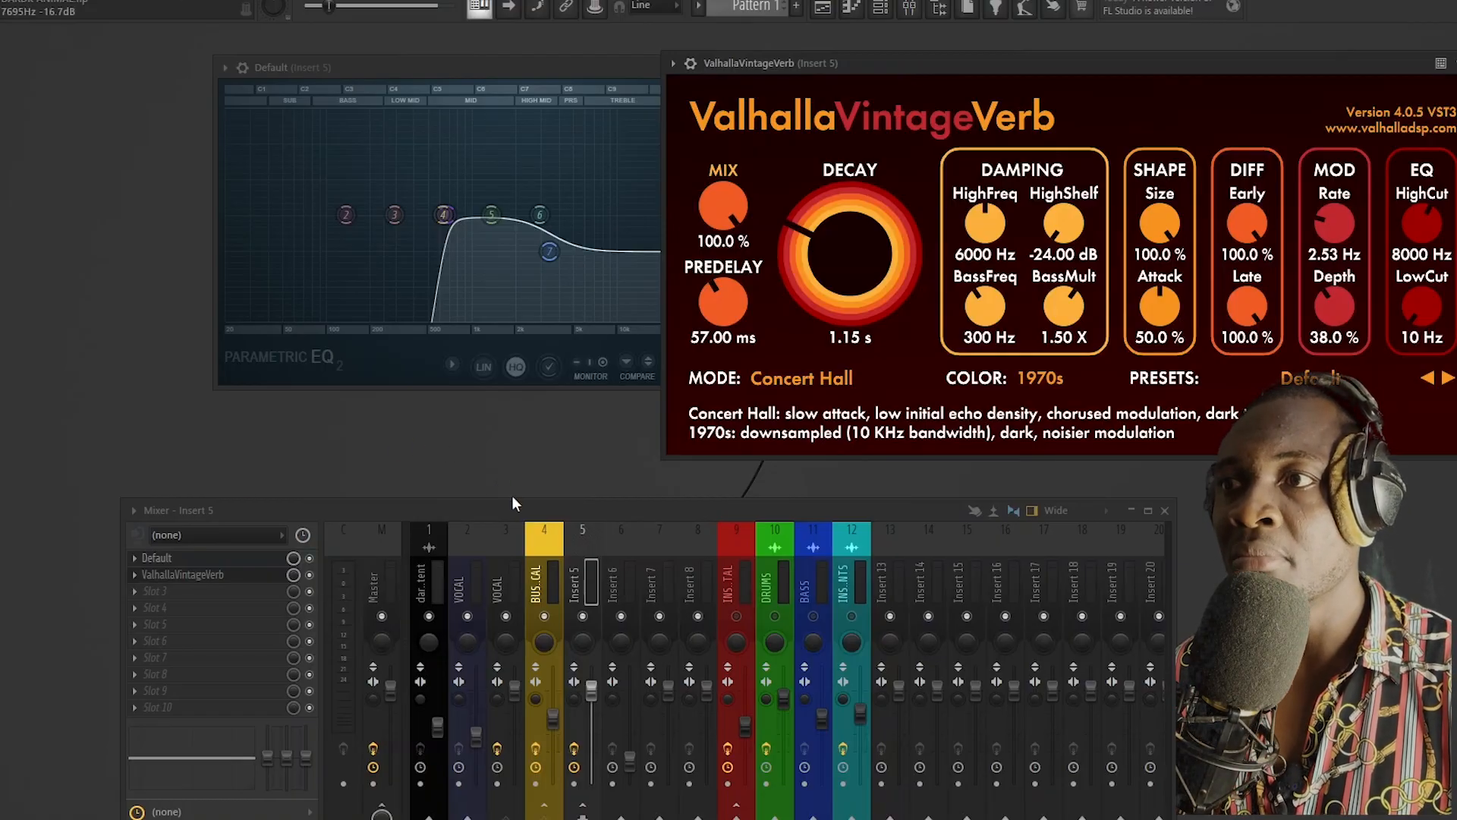
Step: Route the BUS VOCAL track to the Master, lower the mixer window and play back the mix
{"action": "left_click_drag", "start_coordinate": [515, 512], "coordinate": [478, 312]}
{"action": "left_click", "coordinate": [511, 366]}
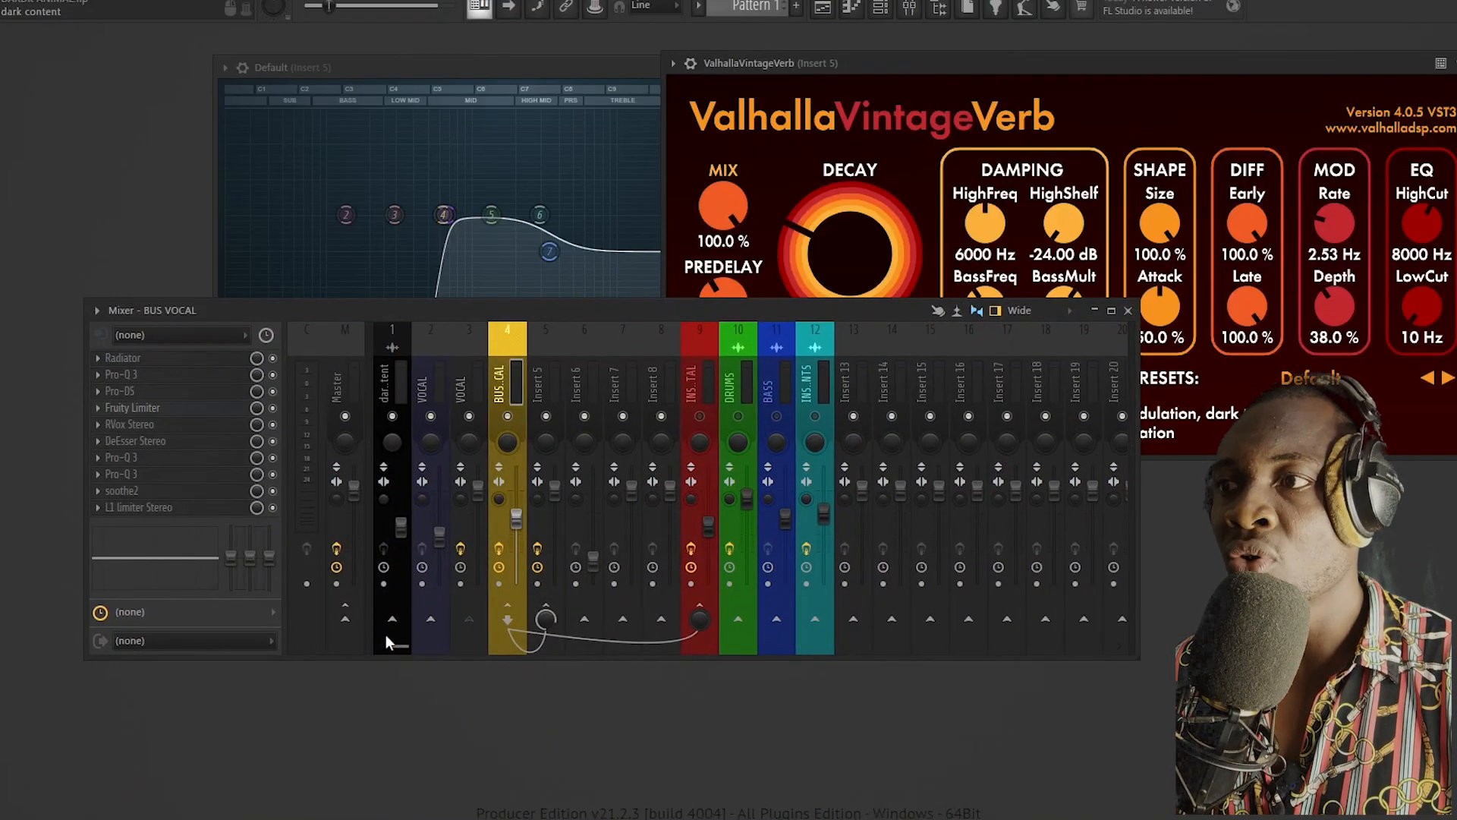
{"action": "left_click", "coordinate": [346, 621]}
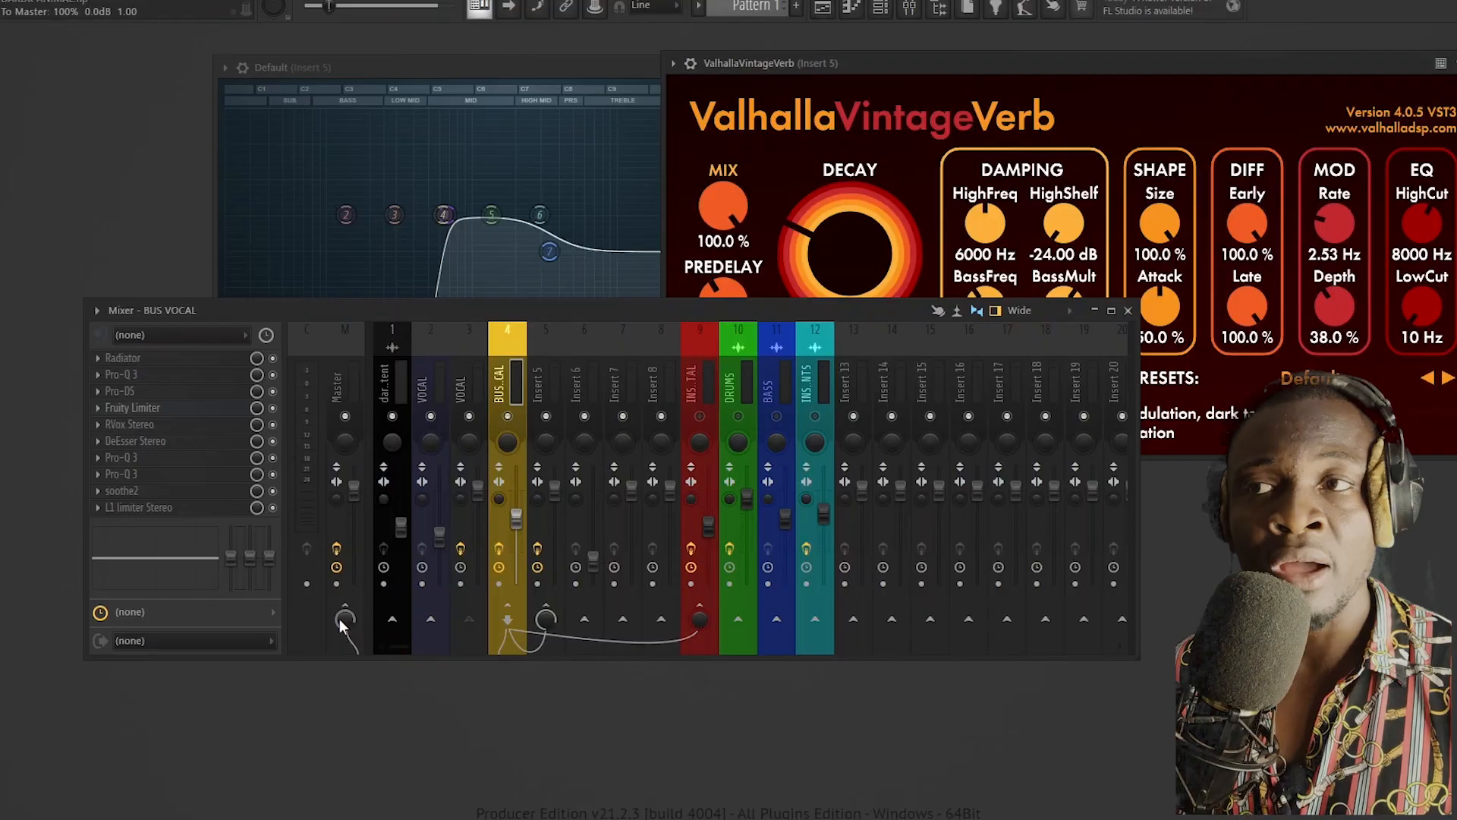
{"action": "left_click_drag", "start_coordinate": [509, 313], "coordinate": [513, 395]}
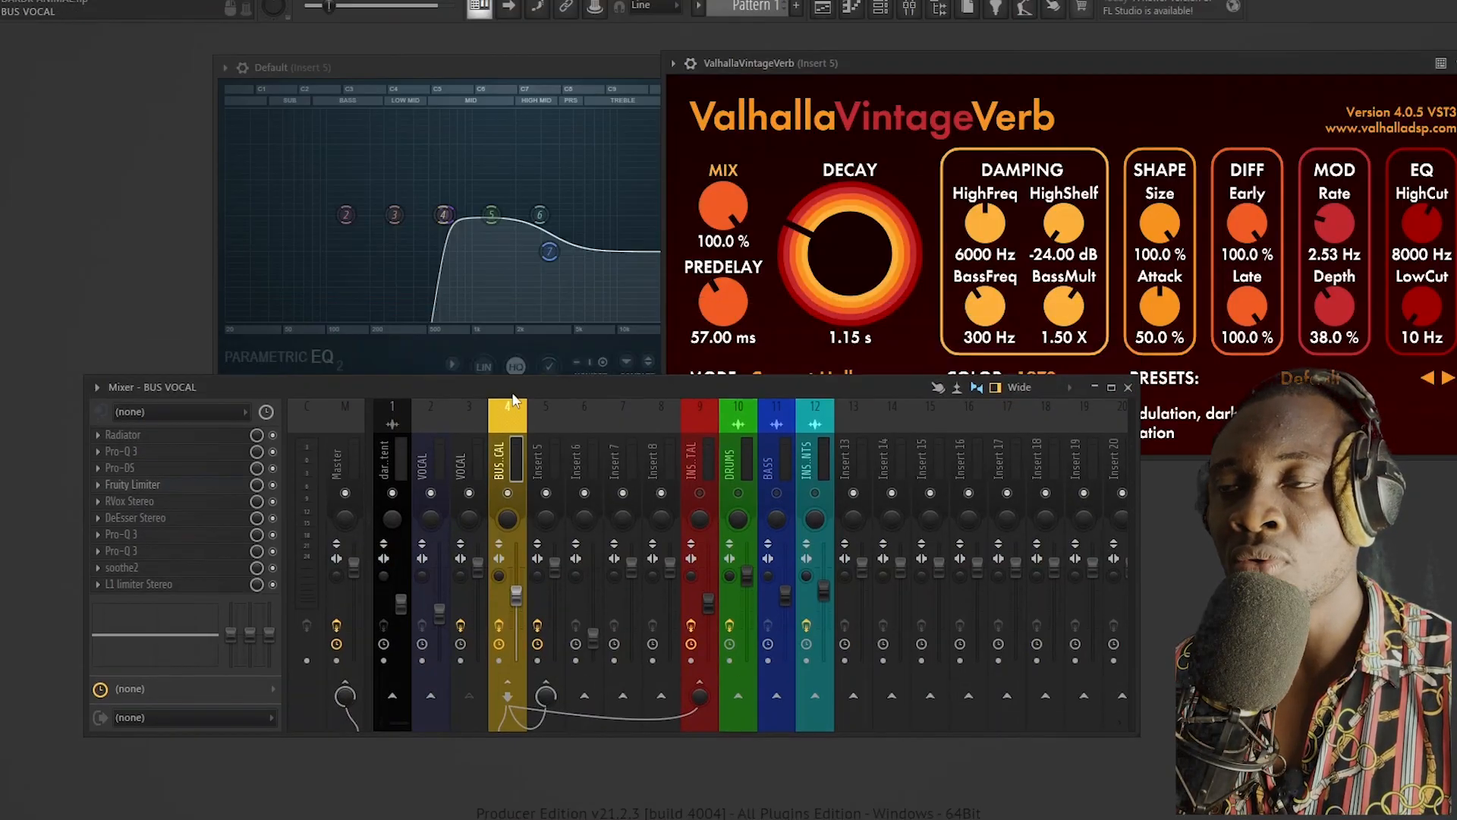
{"action": "key", "text": "space"}
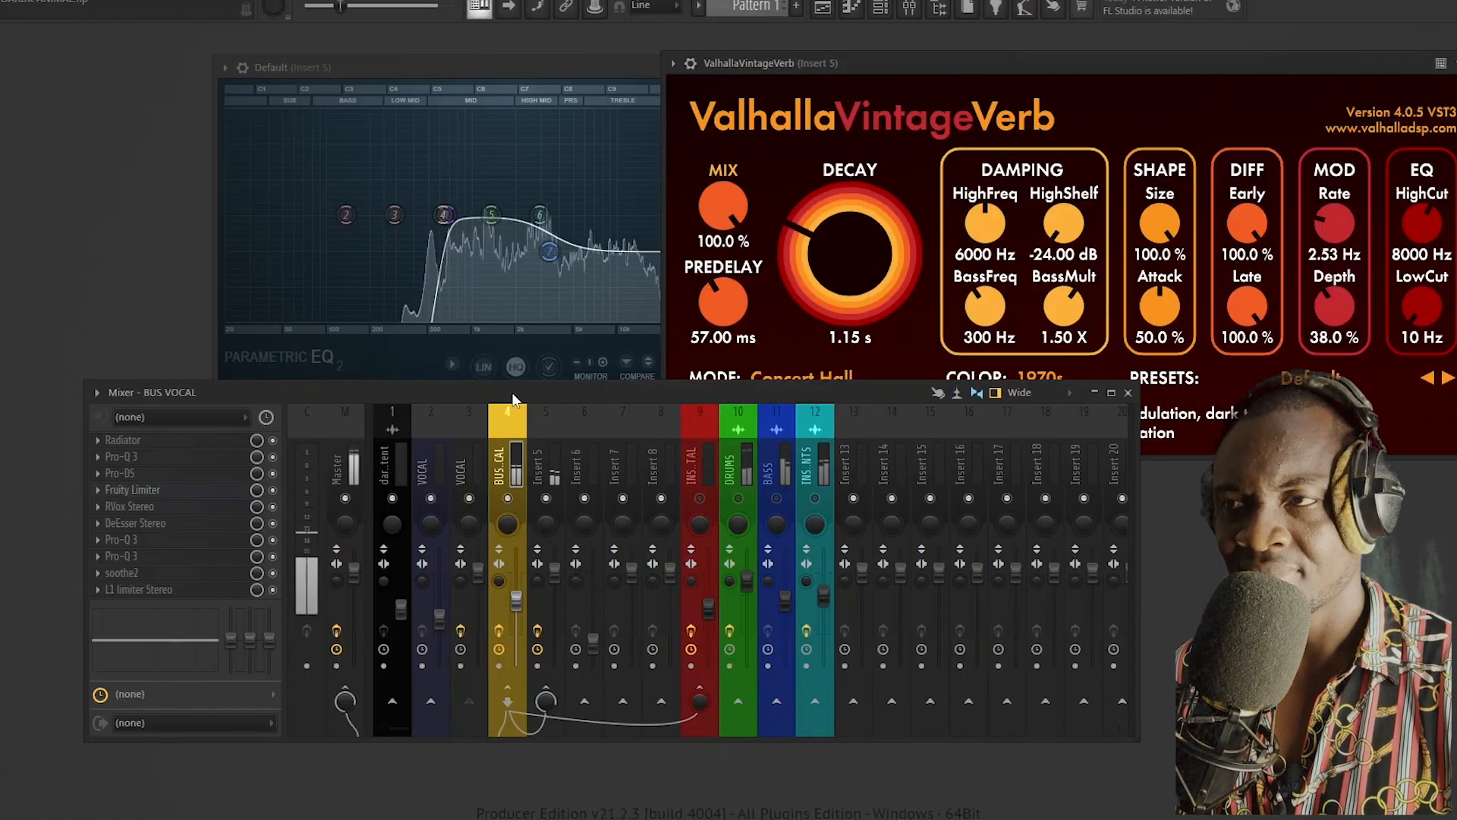
Step: Boost EQ band 6 at about 2350 Hz on Insert 5 and close the equalizer
{"action": "mouse_move", "coordinate": [540, 215]}
{"action": "left_mouse_down"}
{"action": "mouse_move", "coordinate": [540, 172]}
{"action": "mouse_move", "coordinate": [533, 201]}
{"action": "left_mouse_up"}
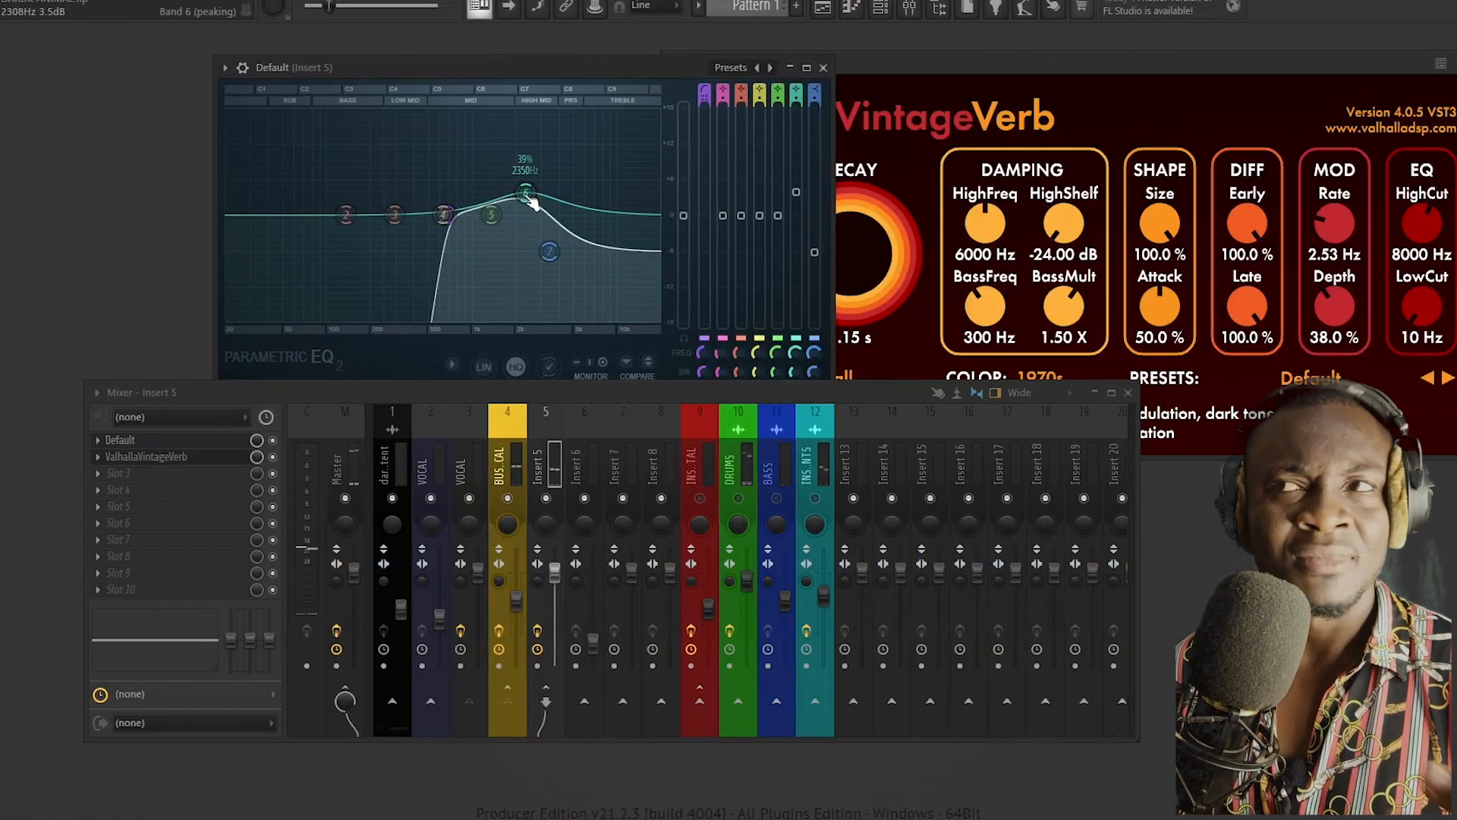
{"action": "left_click", "coordinate": [823, 67]}
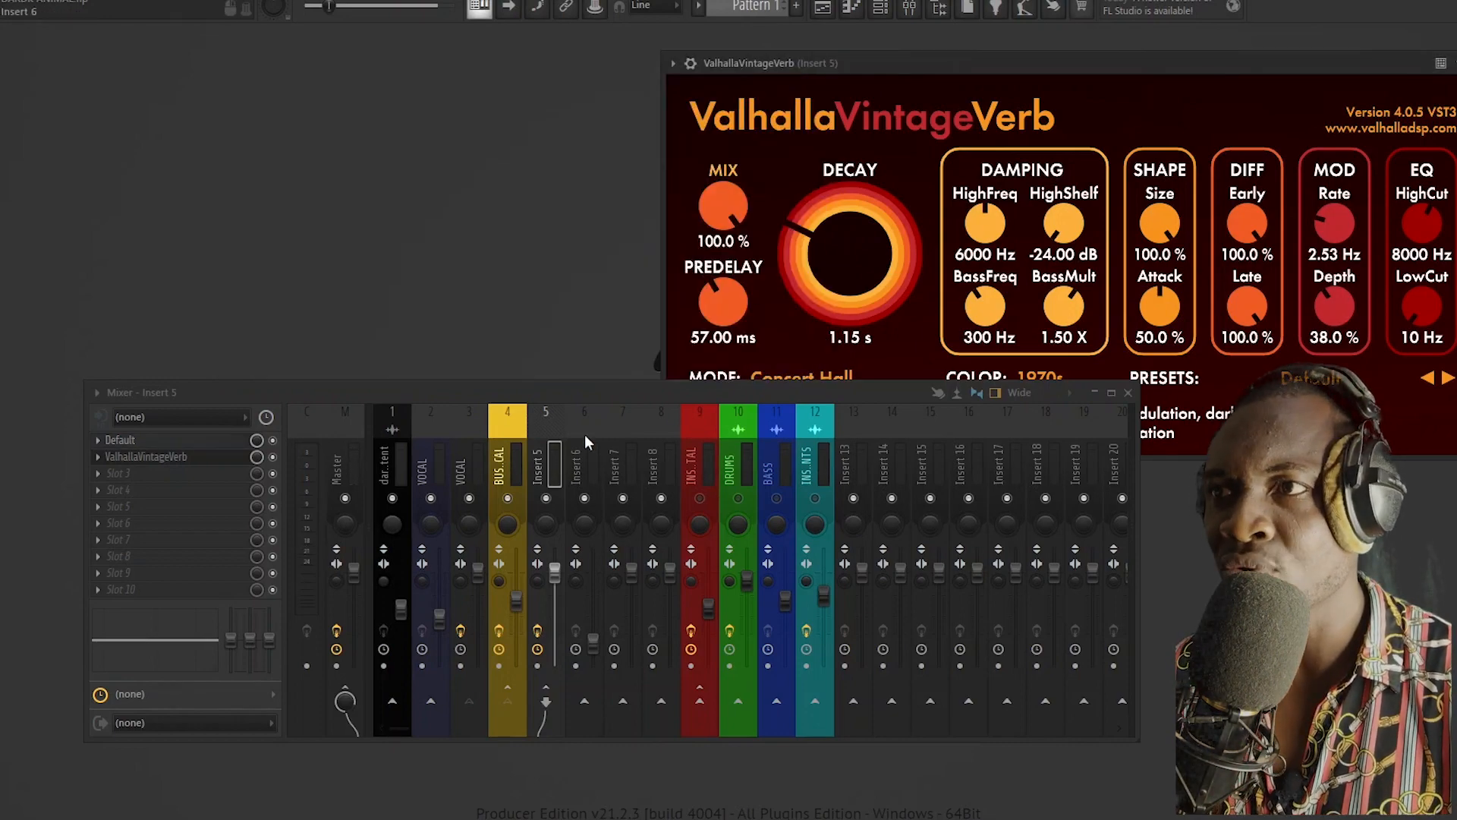
Step: Load DeEsser Stereo into slot 3 of Insert 5
{"action": "left_click", "coordinate": [508, 470]}
{"action": "left_click", "coordinate": [539, 454]}
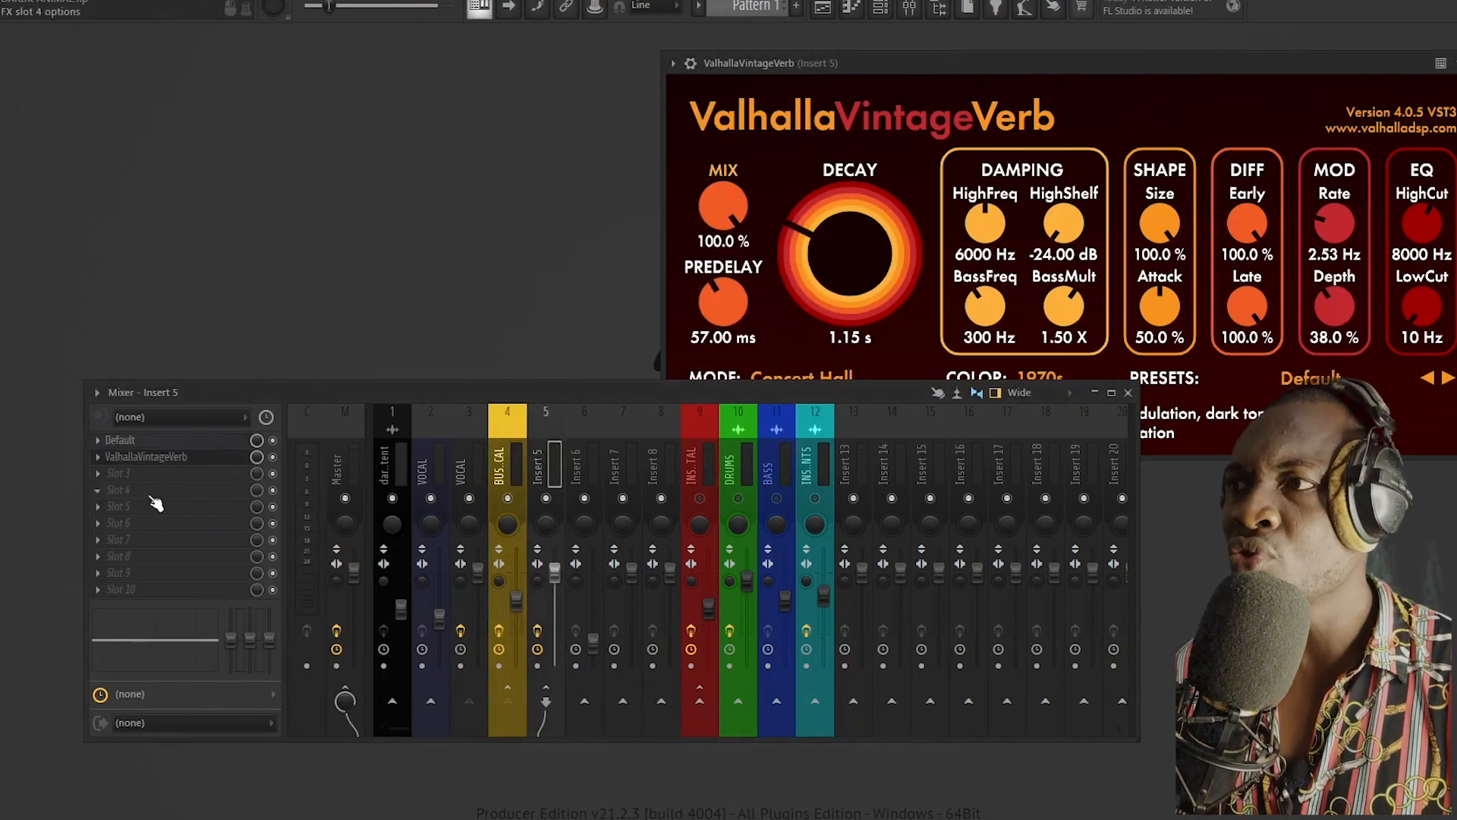
{"action": "left_click", "coordinate": [110, 477]}
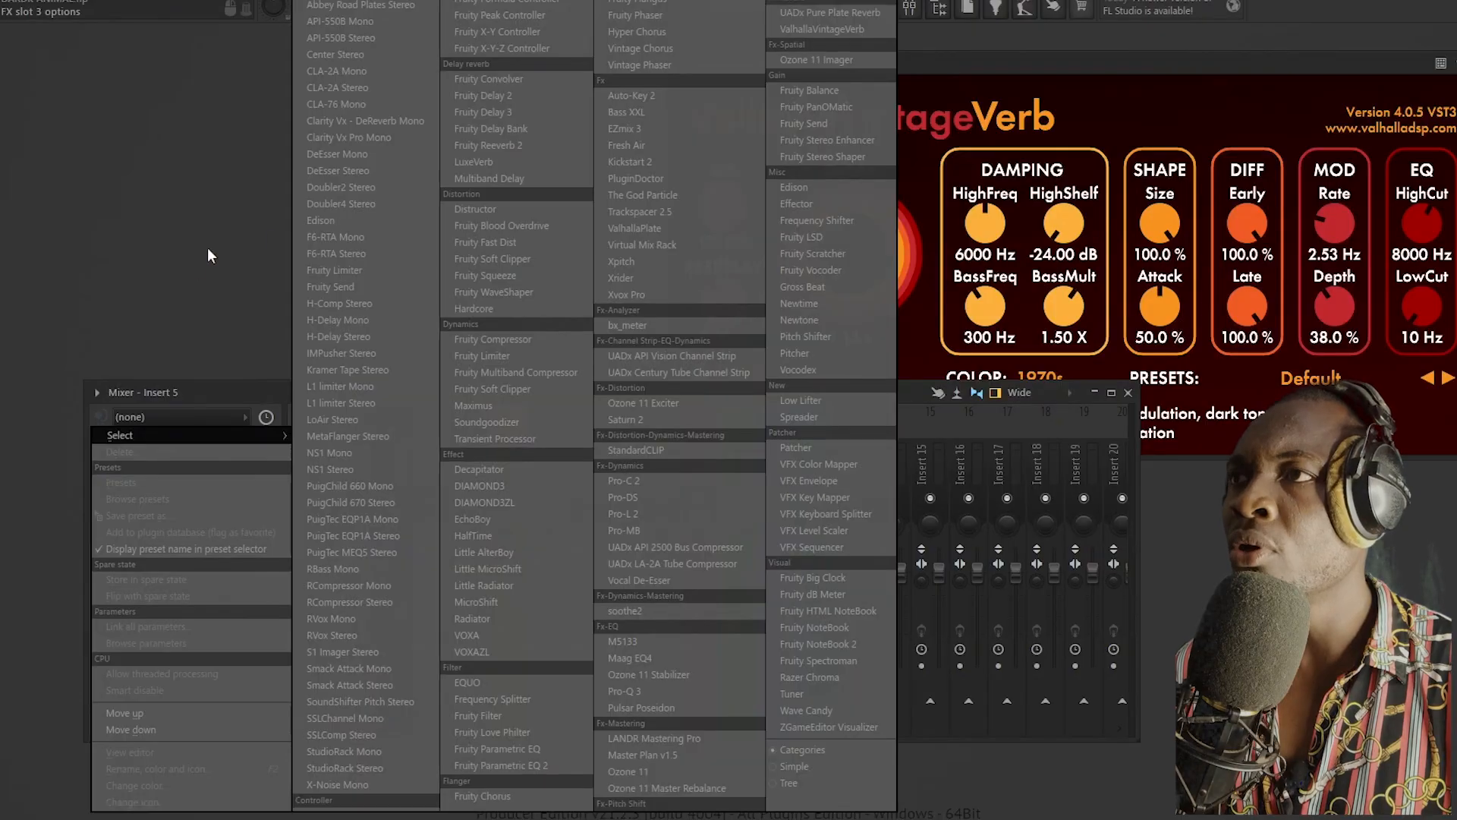
{"action": "left_click", "coordinate": [342, 172]}
Step: Set the DeEsser's threshold to -53.7 dB, switch its monitoring to Audio and close the plugin
{"action": "left_click_drag", "start_coordinate": [603, 194], "coordinate": [604, 243]}
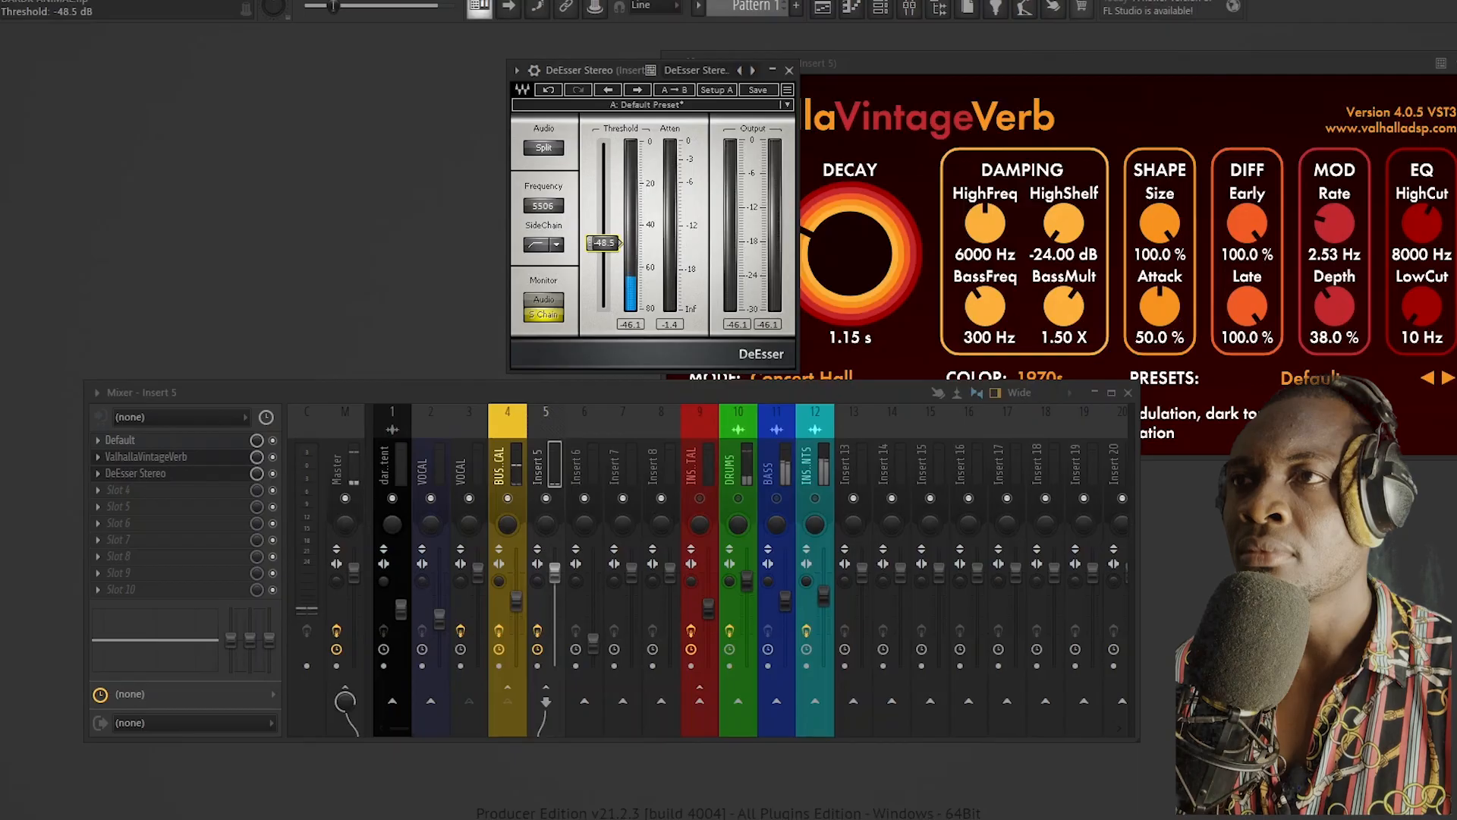
{"action": "left_click_drag", "start_coordinate": [603, 243], "coordinate": [603, 253]}
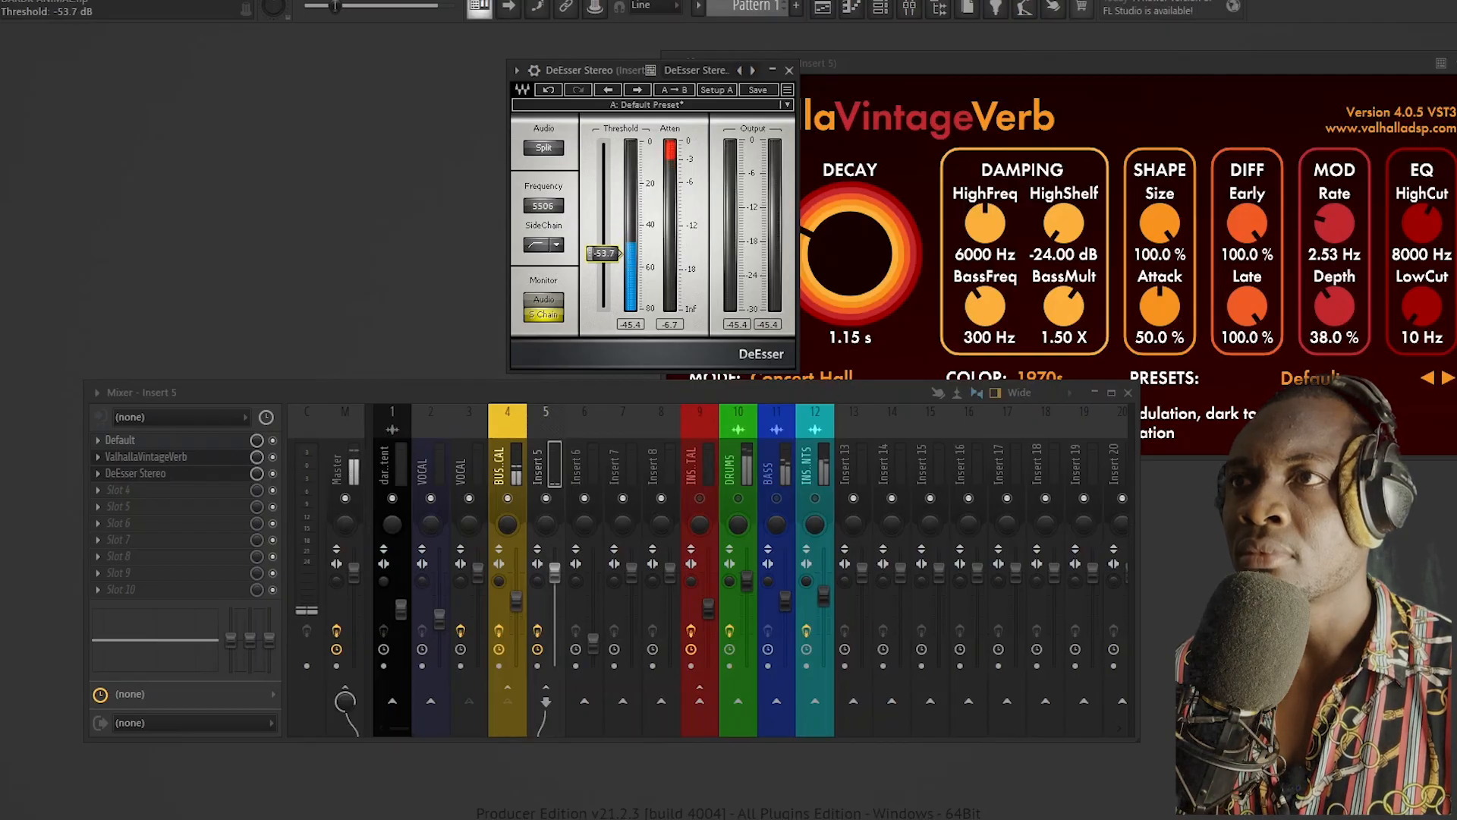
{"action": "left_click", "coordinate": [544, 299]}
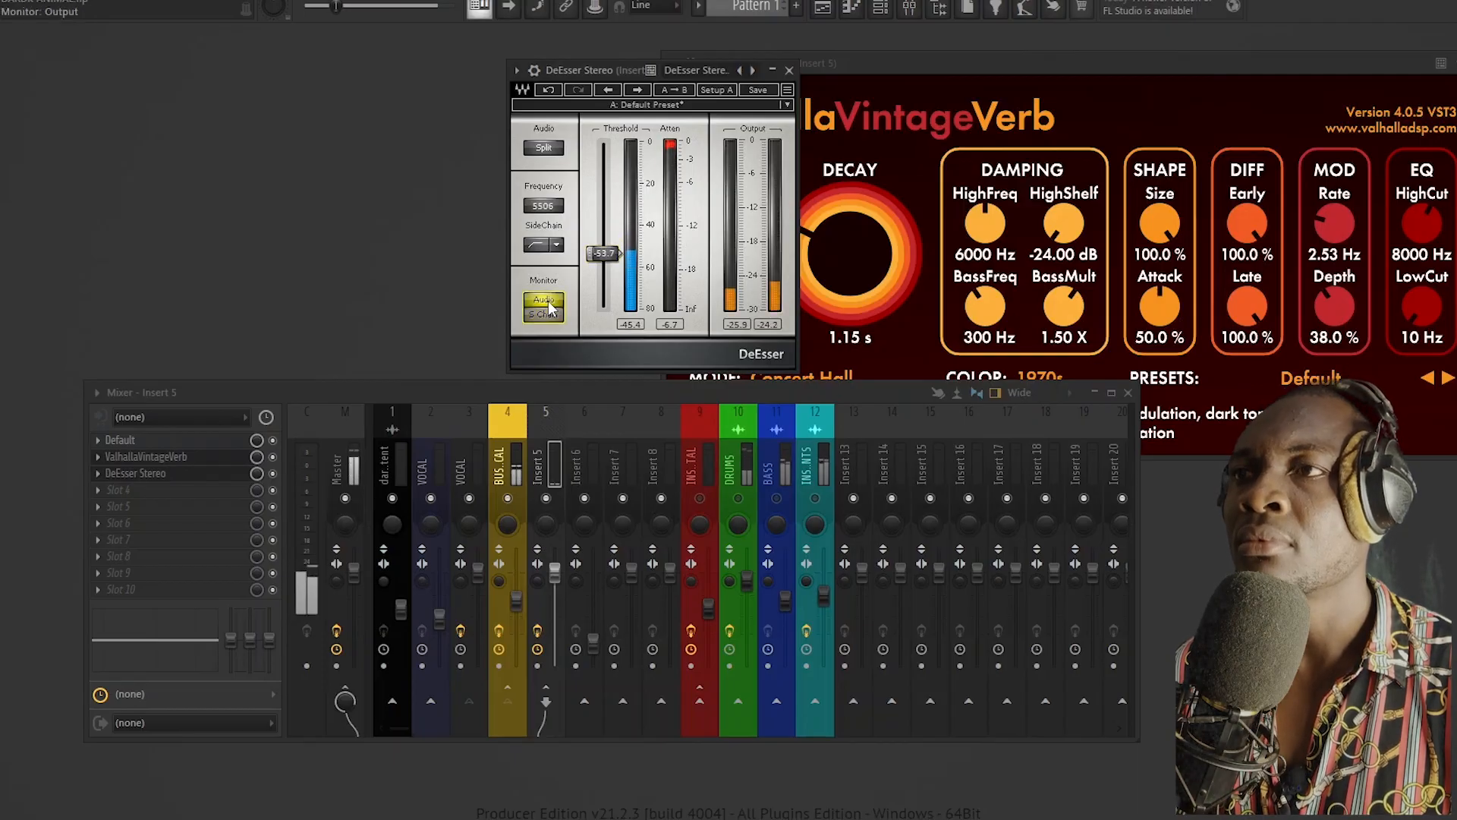
{"action": "left_click", "coordinate": [789, 70]}
Step: Close ValhallaVintageVerb and reposition the mixer in the middle of the workspace
{"action": "left_click_drag", "start_coordinate": [631, 393], "coordinate": [635, 444]}
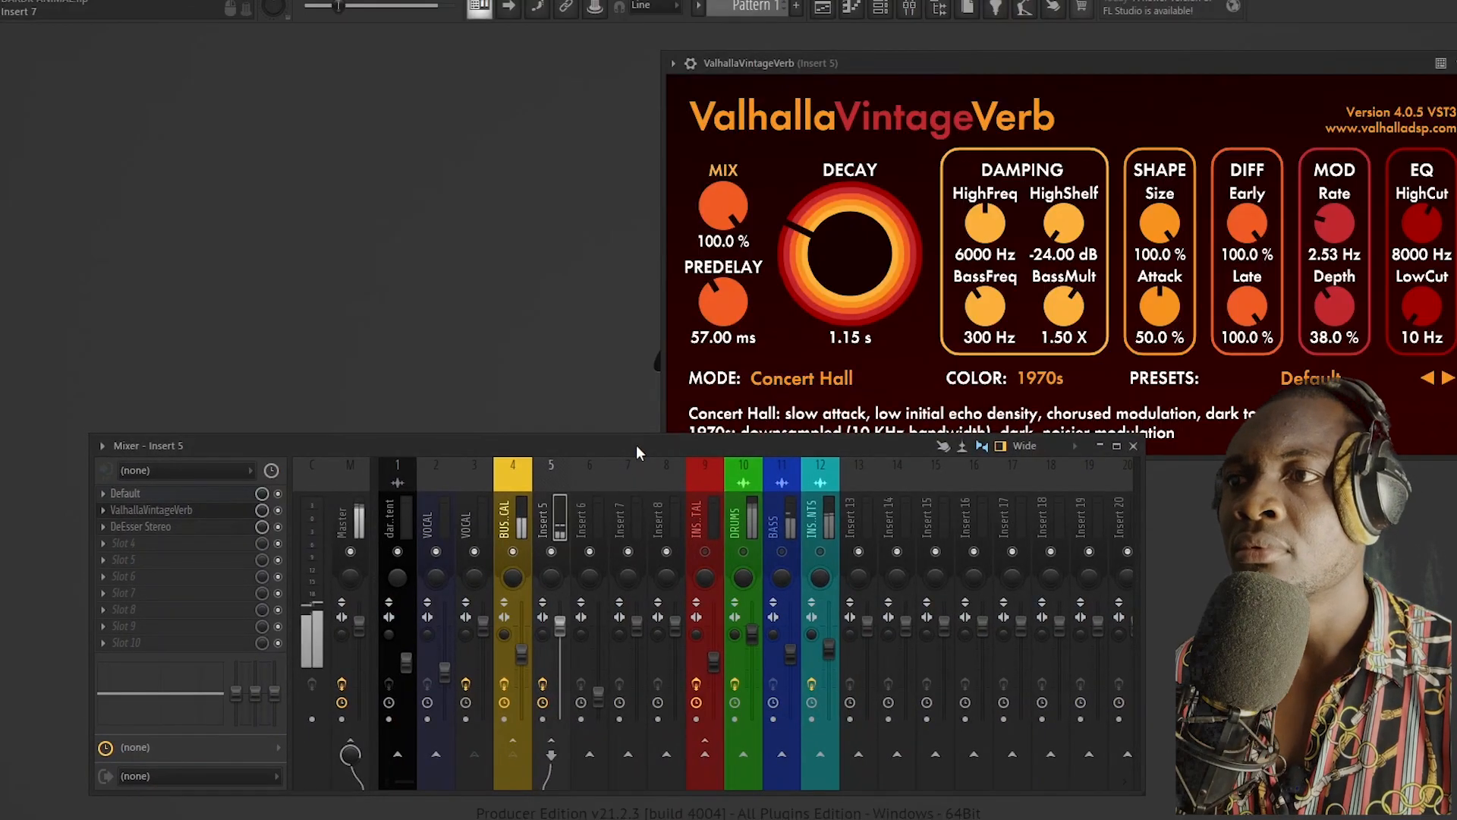
{"action": "left_click", "coordinate": [519, 520]}
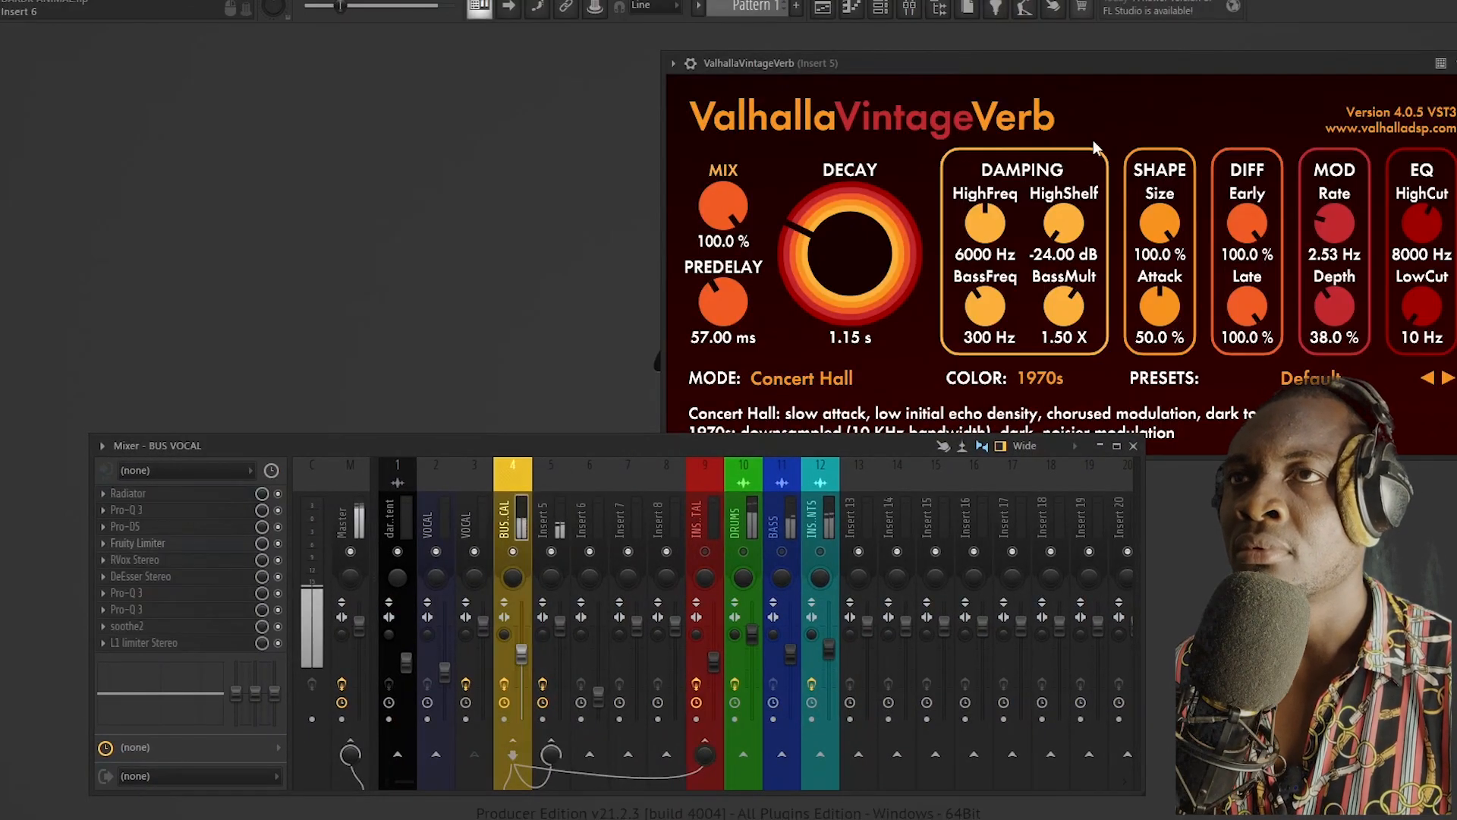
{"action": "left_click_drag", "start_coordinate": [1117, 64], "coordinate": [696, 80]}
{"action": "left_click", "coordinate": [1055, 79]}
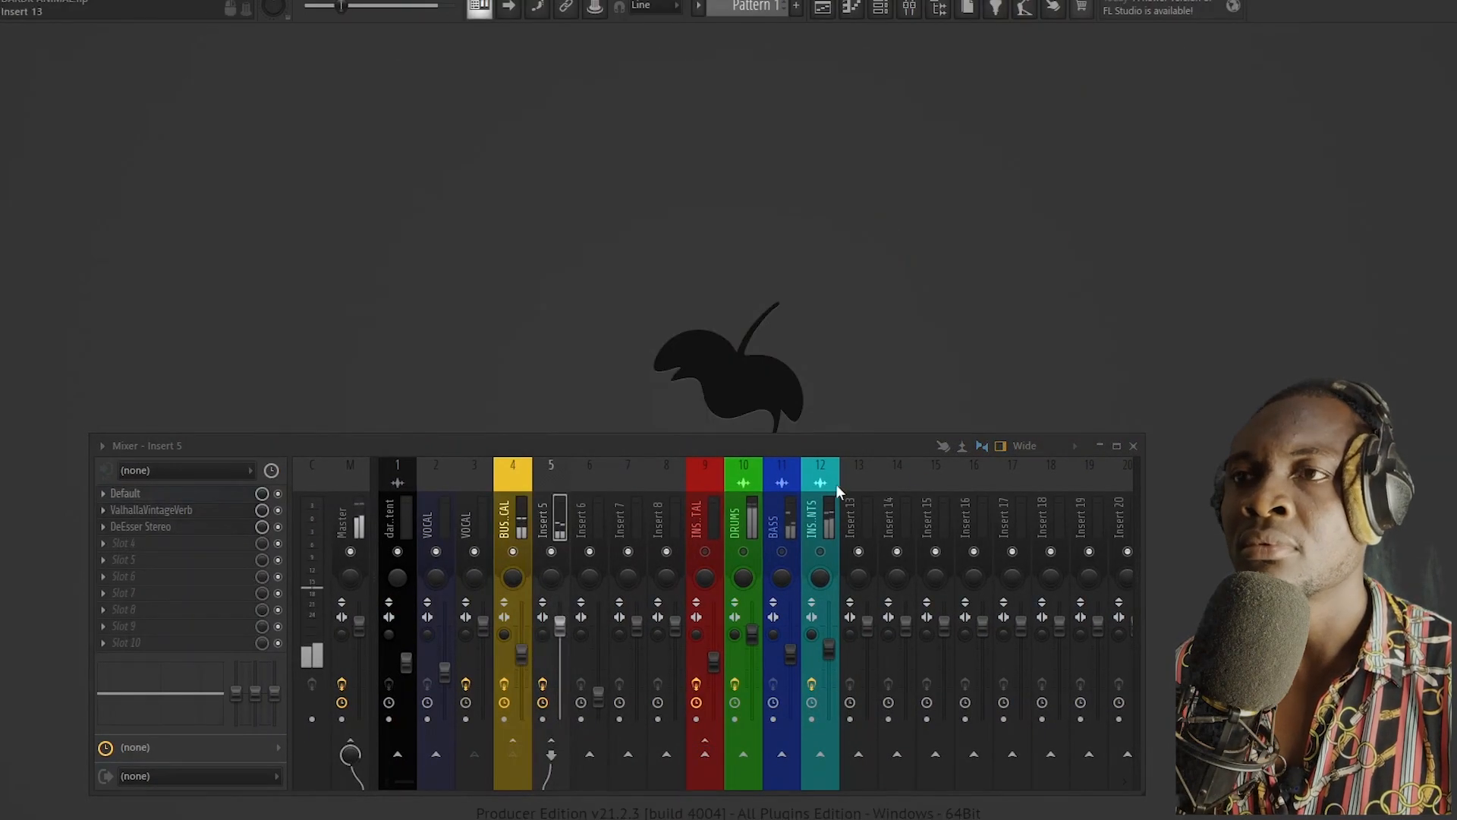
{"action": "left_click_drag", "start_coordinate": [831, 444], "coordinate": [874, 280]}
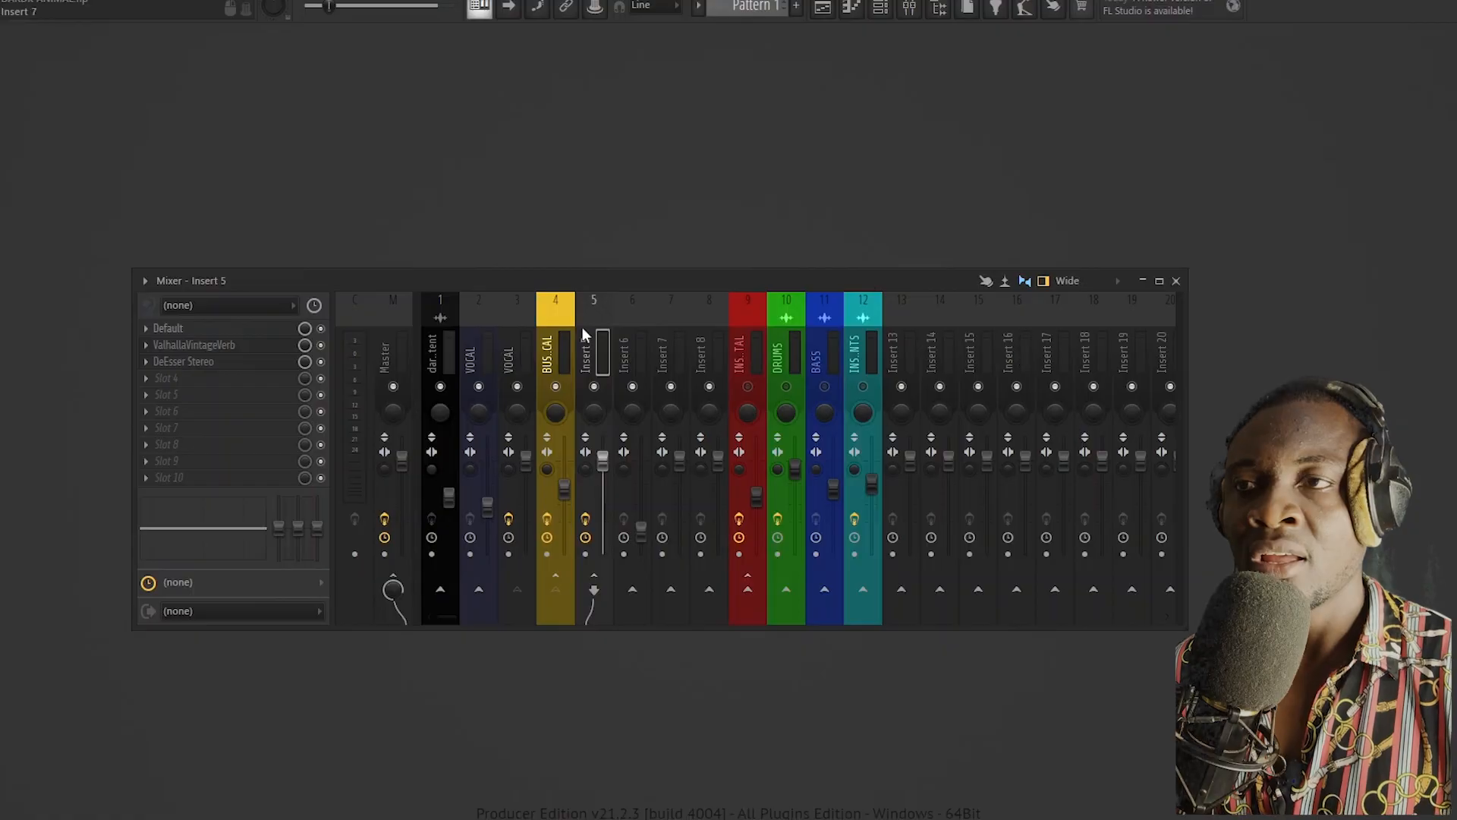
Step: Select the BUS VOCAL track and unmute the DRUMS, BASS and track 12 instrument channels
{"action": "key", "text": "Left"}
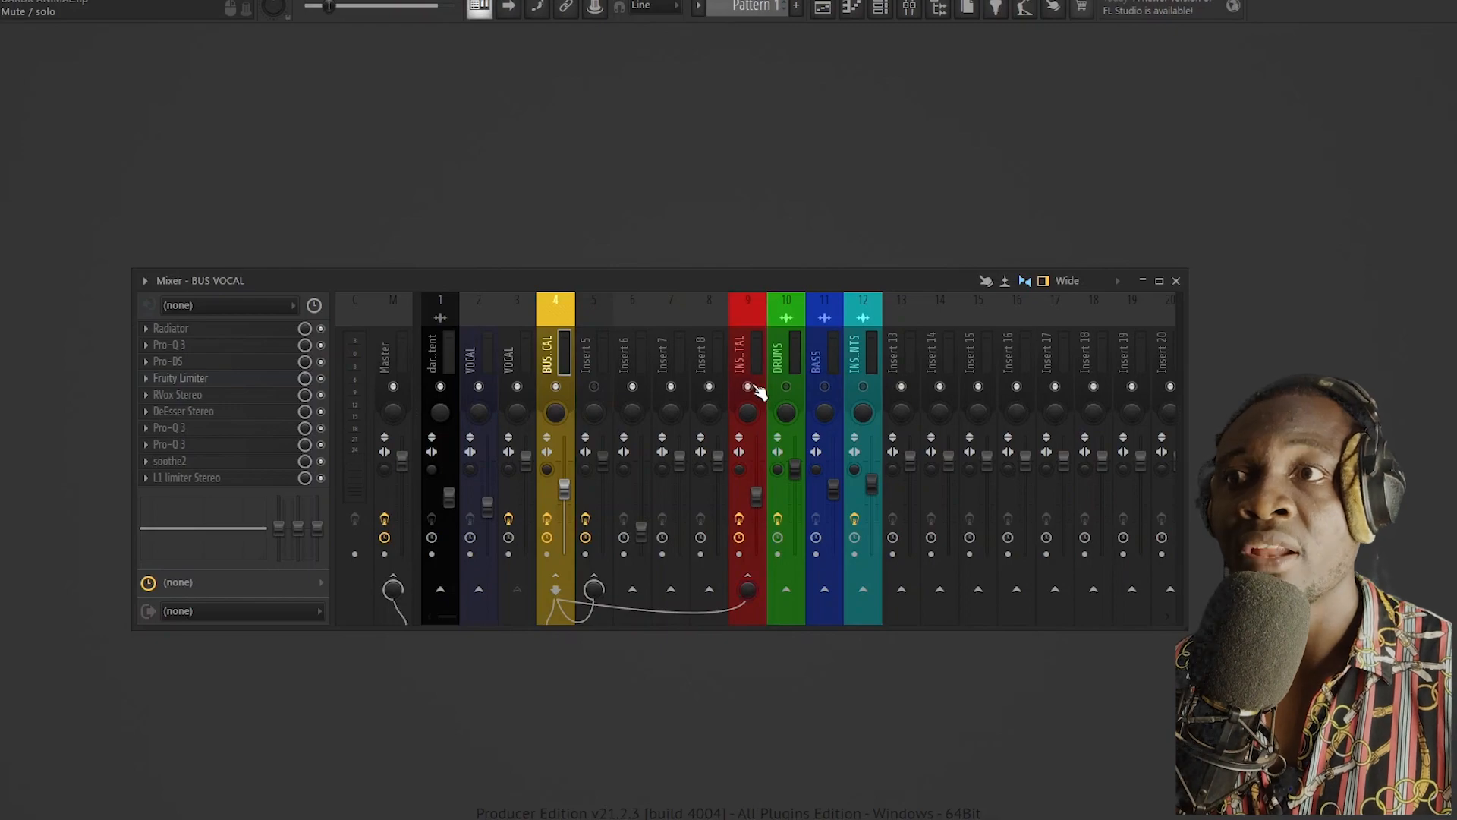
{"action": "left_click", "coordinate": [787, 386]}
{"action": "left_click", "coordinate": [824, 387]}
{"action": "left_click", "coordinate": [863, 386]}
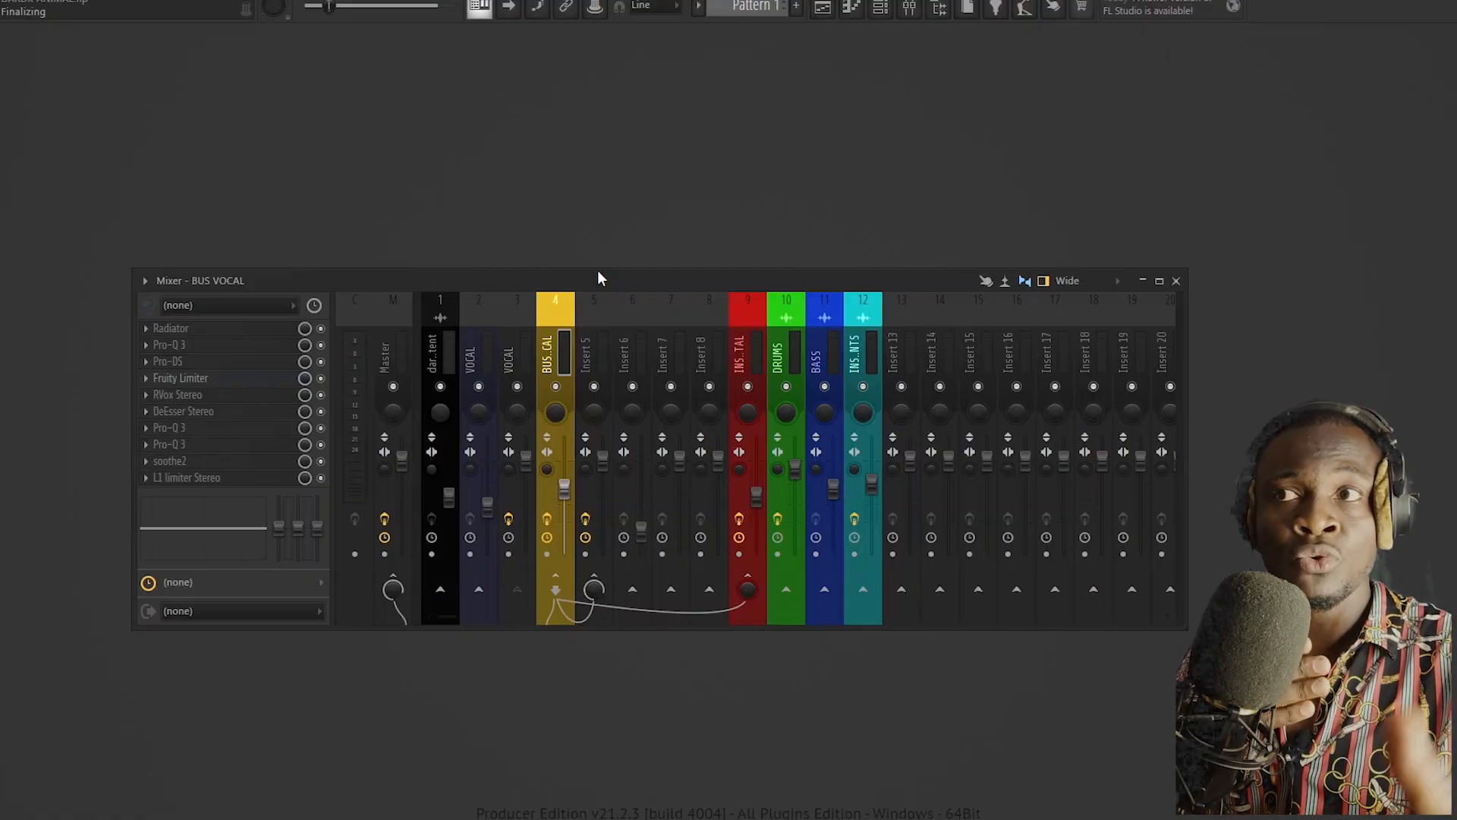
Step: Reopen ValhallaVintageVerb on Insert 5, move the mixer below it and bring up the list of reverb modes
{"action": "left_click", "coordinate": [610, 328]}
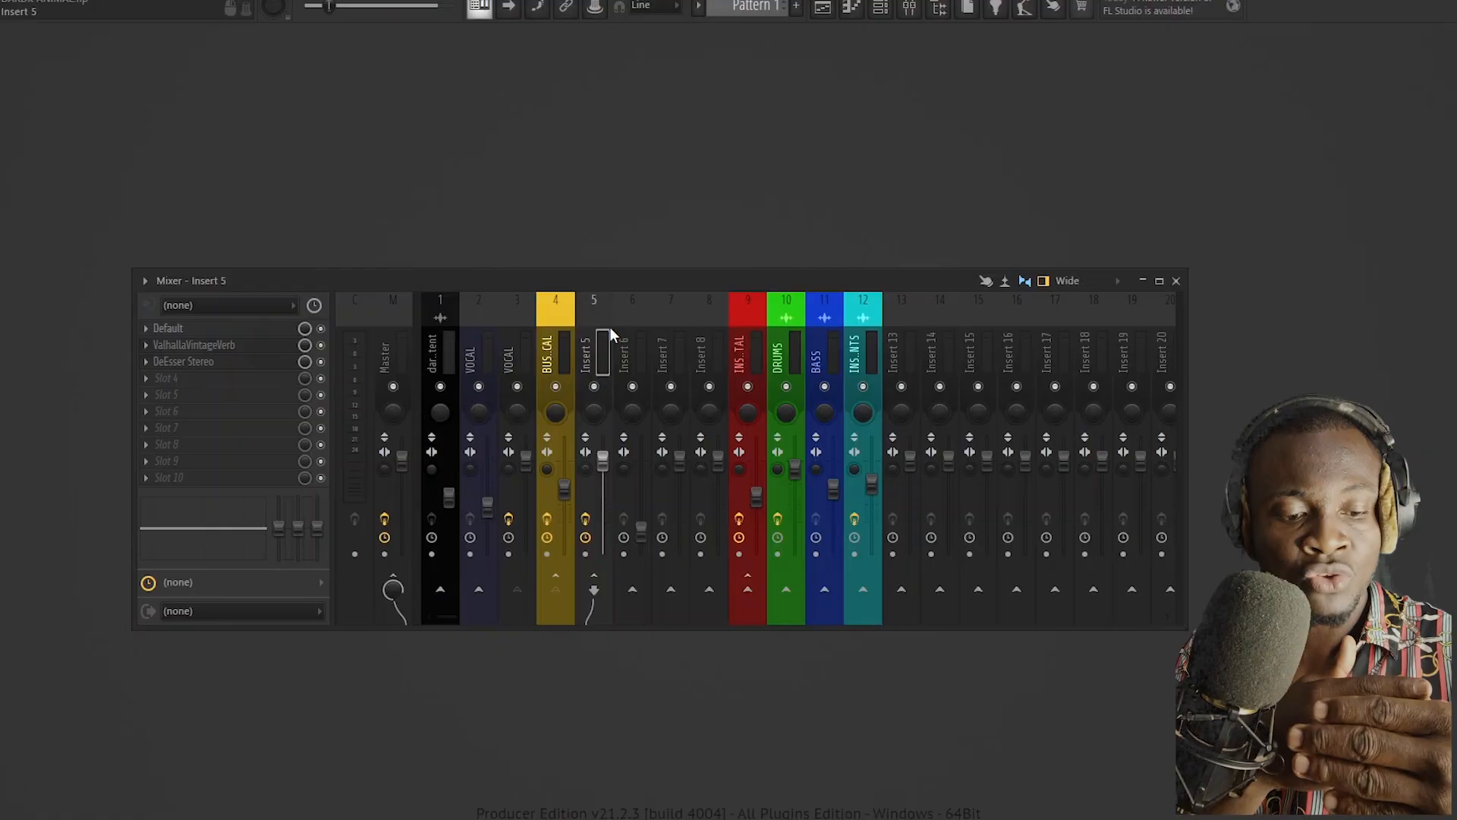
{"action": "left_click", "coordinate": [207, 346]}
{"action": "left_click_drag", "start_coordinate": [498, 281], "coordinate": [498, 602]}
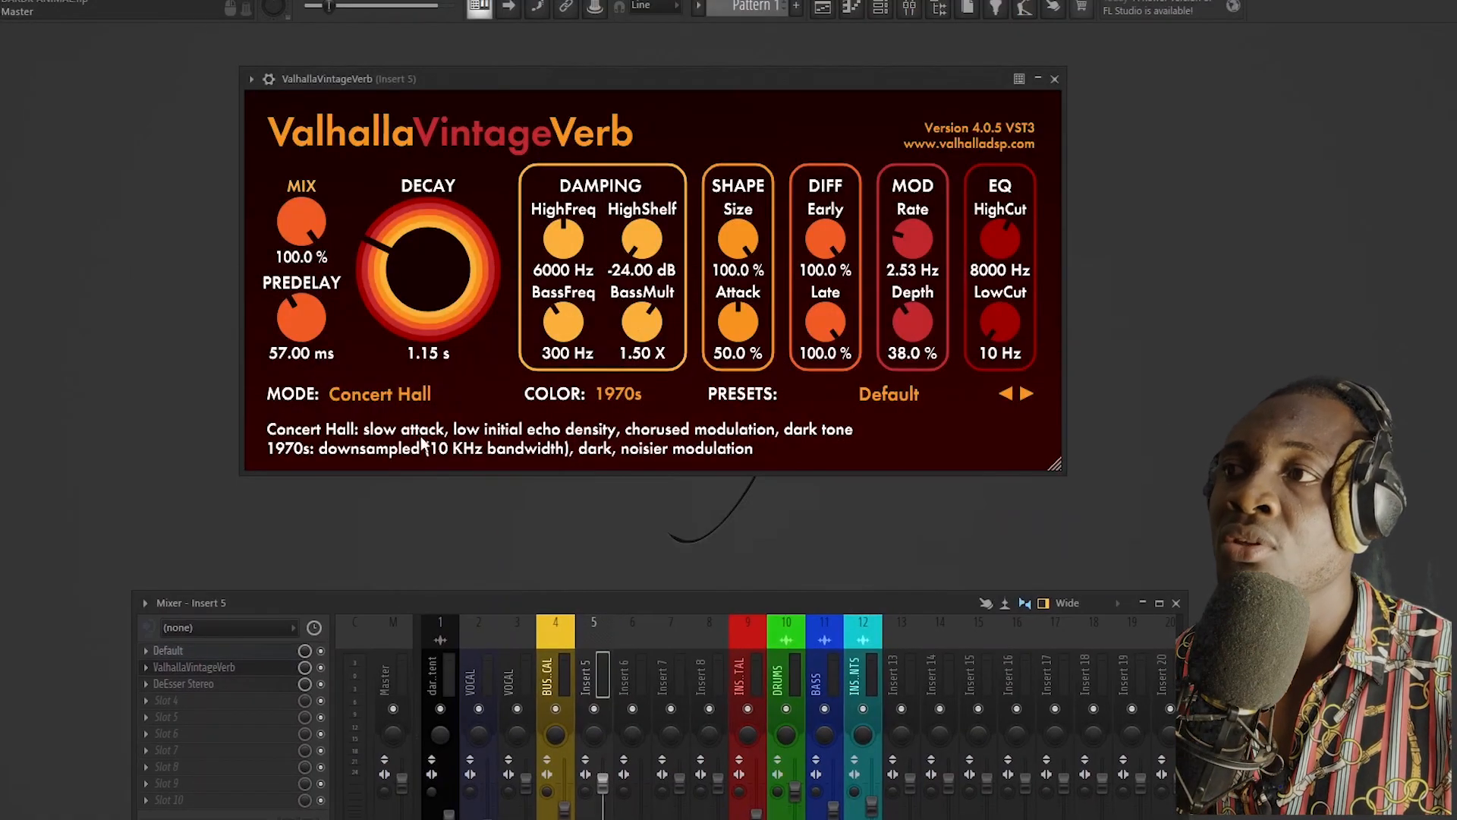
{"action": "left_click", "coordinate": [390, 395]}
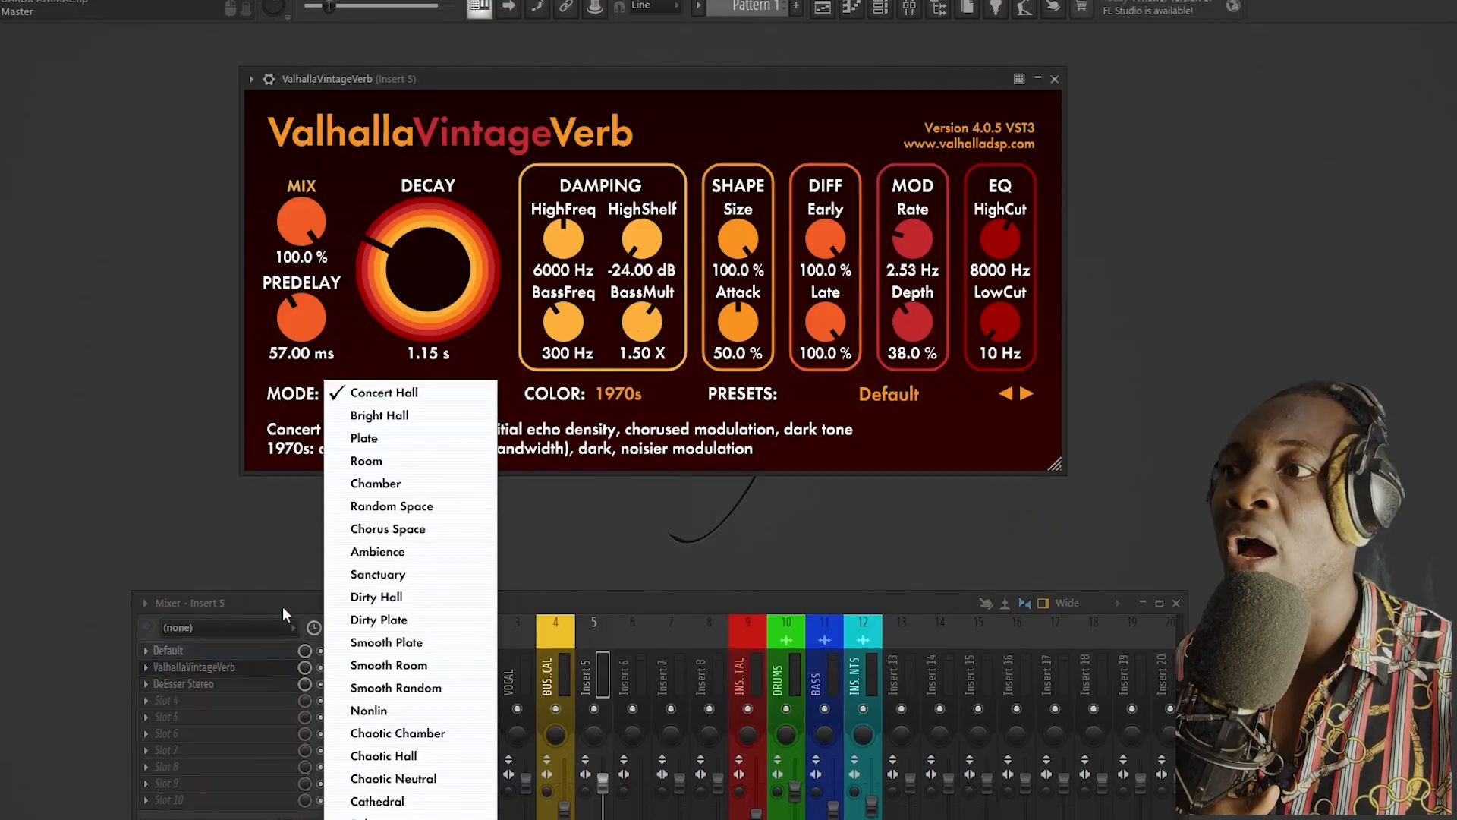
Step: On Insert 5's EQ, raise the band 7 high shelf to about -0.9 dB and lower the high-pass cutoff, keeping the reverb mode at Concert Hall
{"action": "left_click", "coordinate": [186, 656]}
{"action": "left_click_drag", "start_coordinate": [551, 252], "coordinate": [565, 220]}
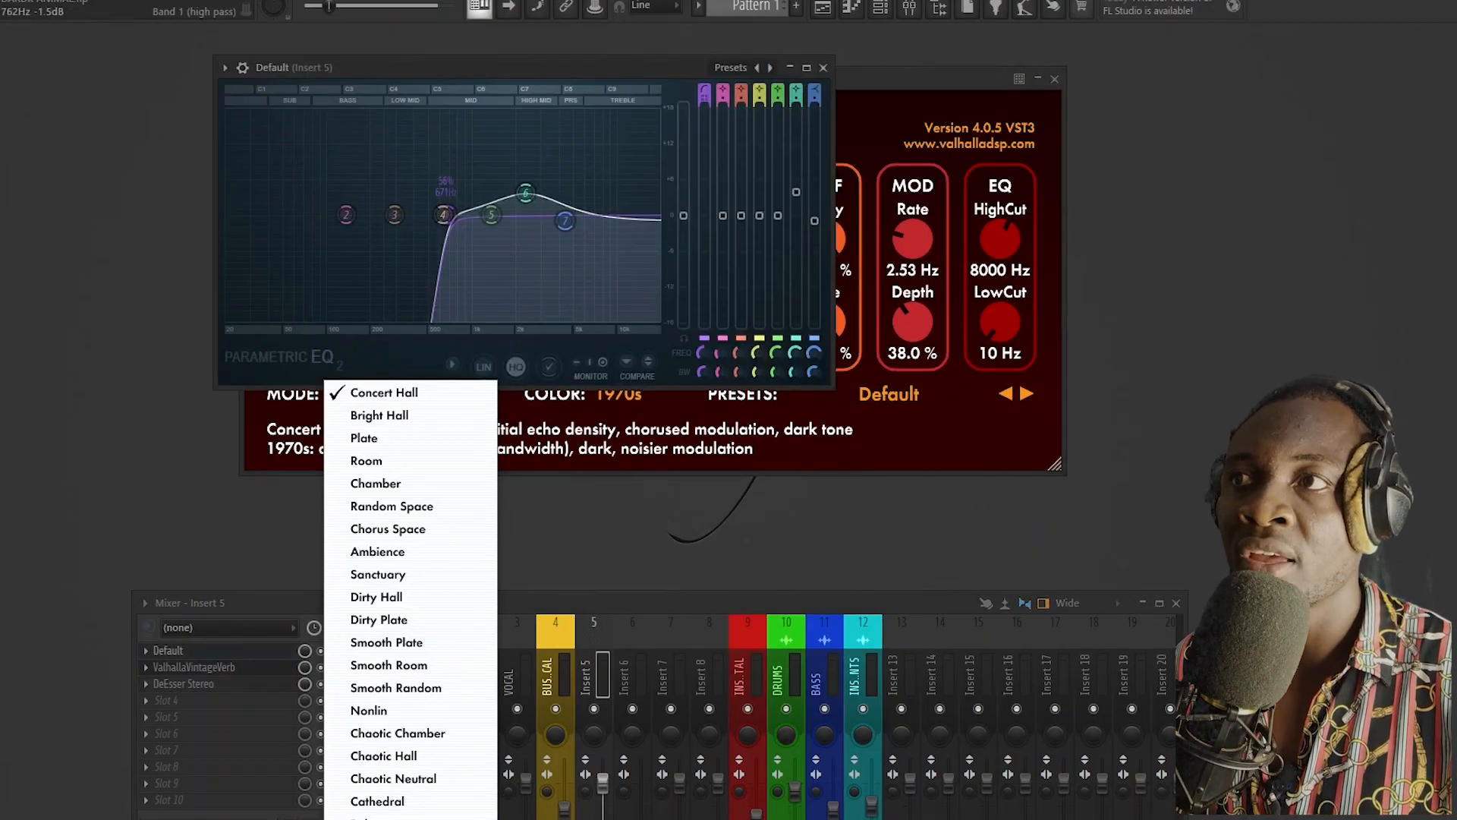
{"action": "left_click_drag", "start_coordinate": [447, 214], "coordinate": [428, 215]}
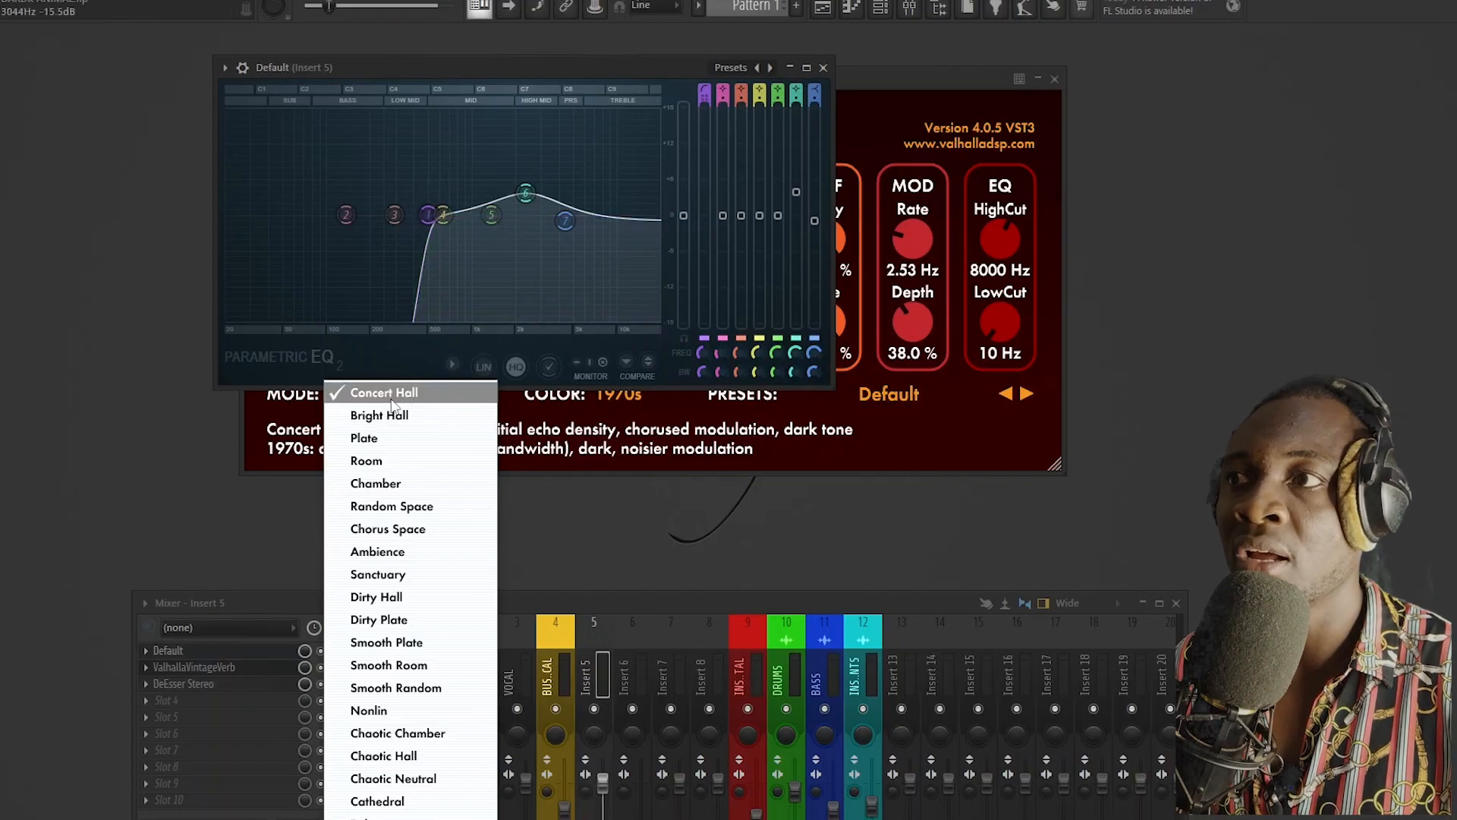
{"action": "left_click", "coordinate": [390, 398]}
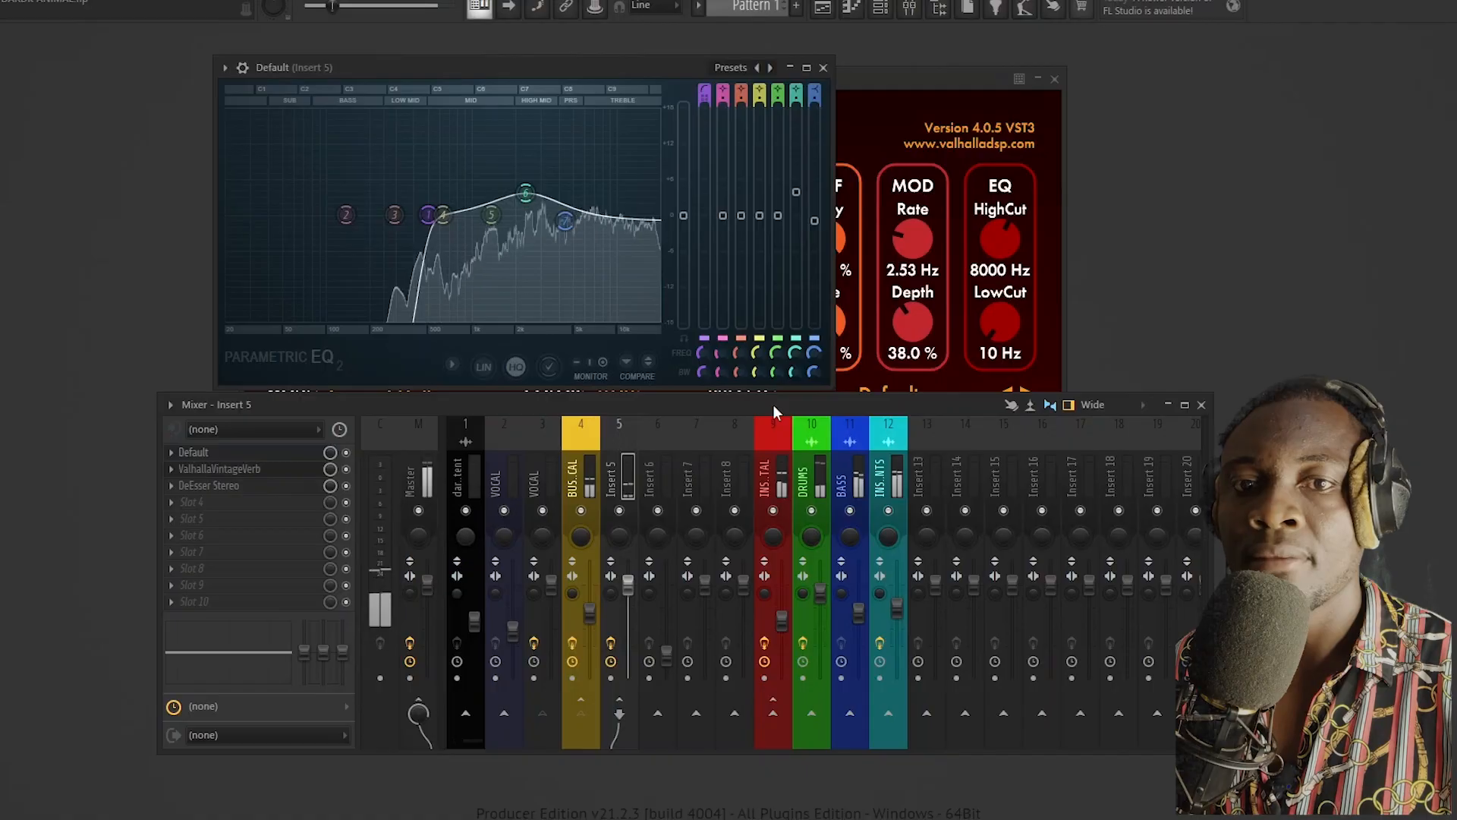
Step: Sweep the EQ's high-pass cutoff up to about 1190 Hz and back down to its former position, and close the equalizer
{"action": "left_click_drag", "start_coordinate": [428, 215], "coordinate": [483, 215]}
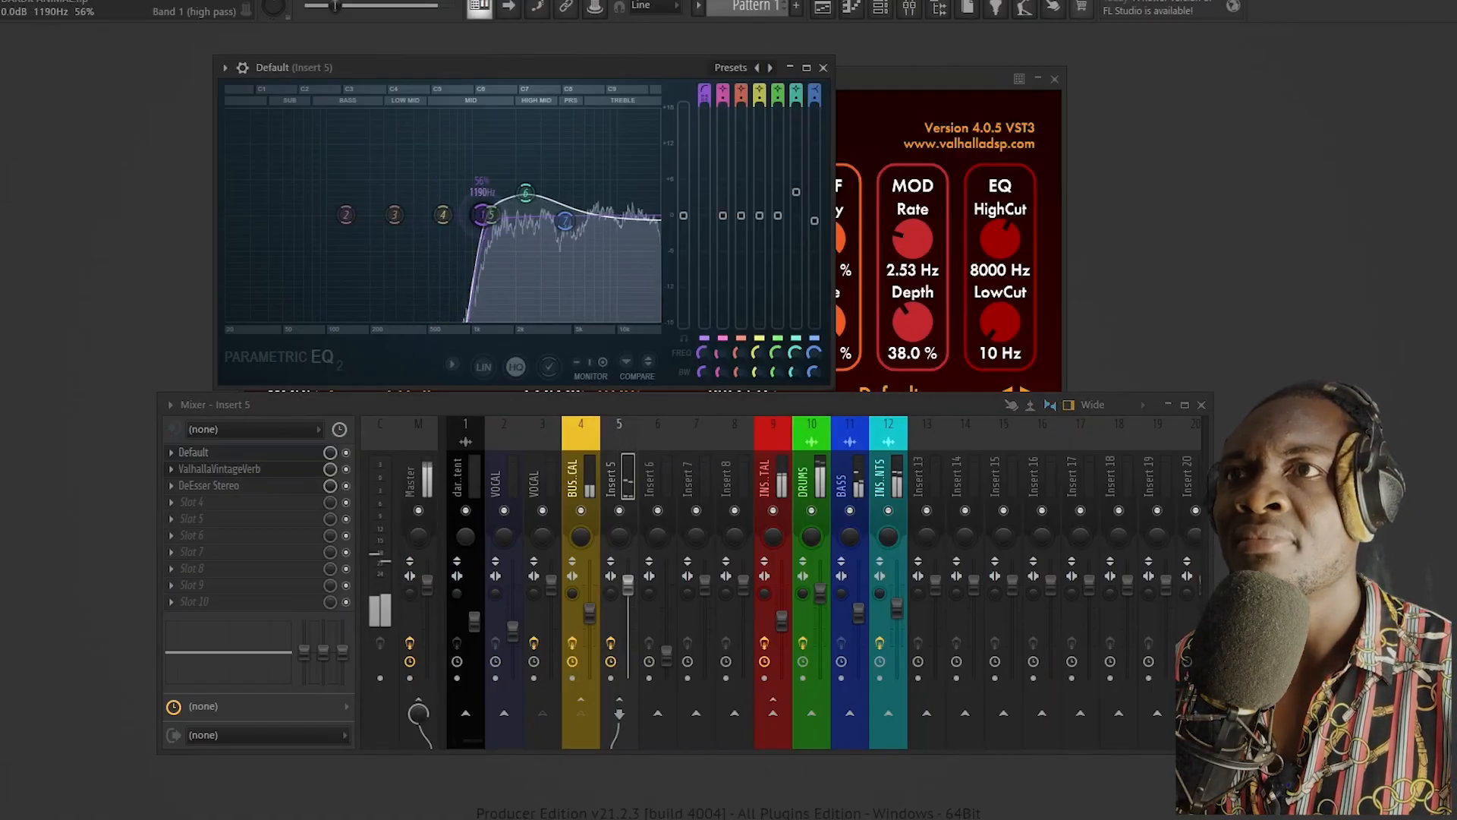
{"action": "left_click_drag", "start_coordinate": [484, 215], "coordinate": [430, 215]}
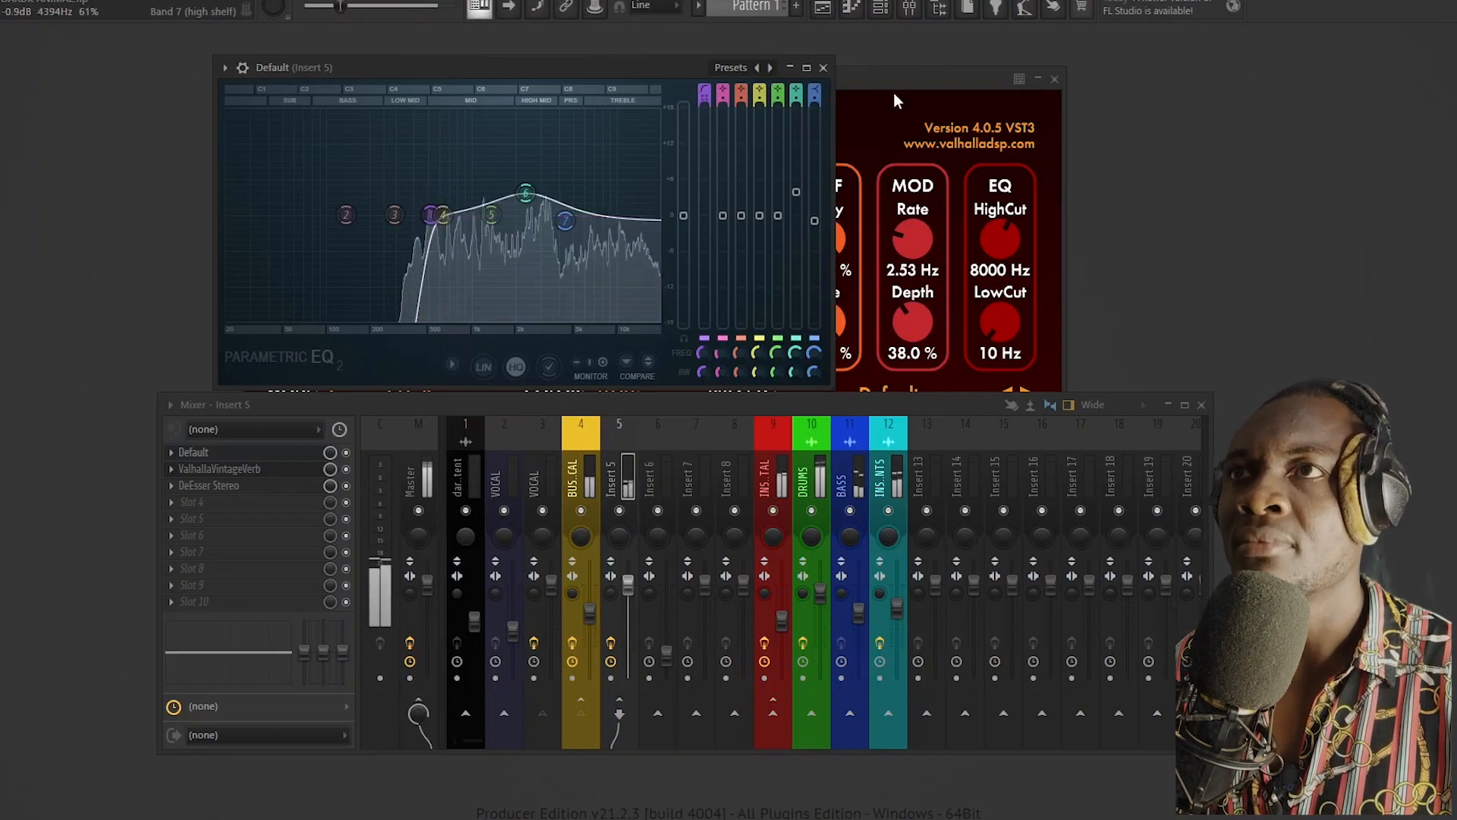
{"action": "left_click", "coordinate": [825, 69]}
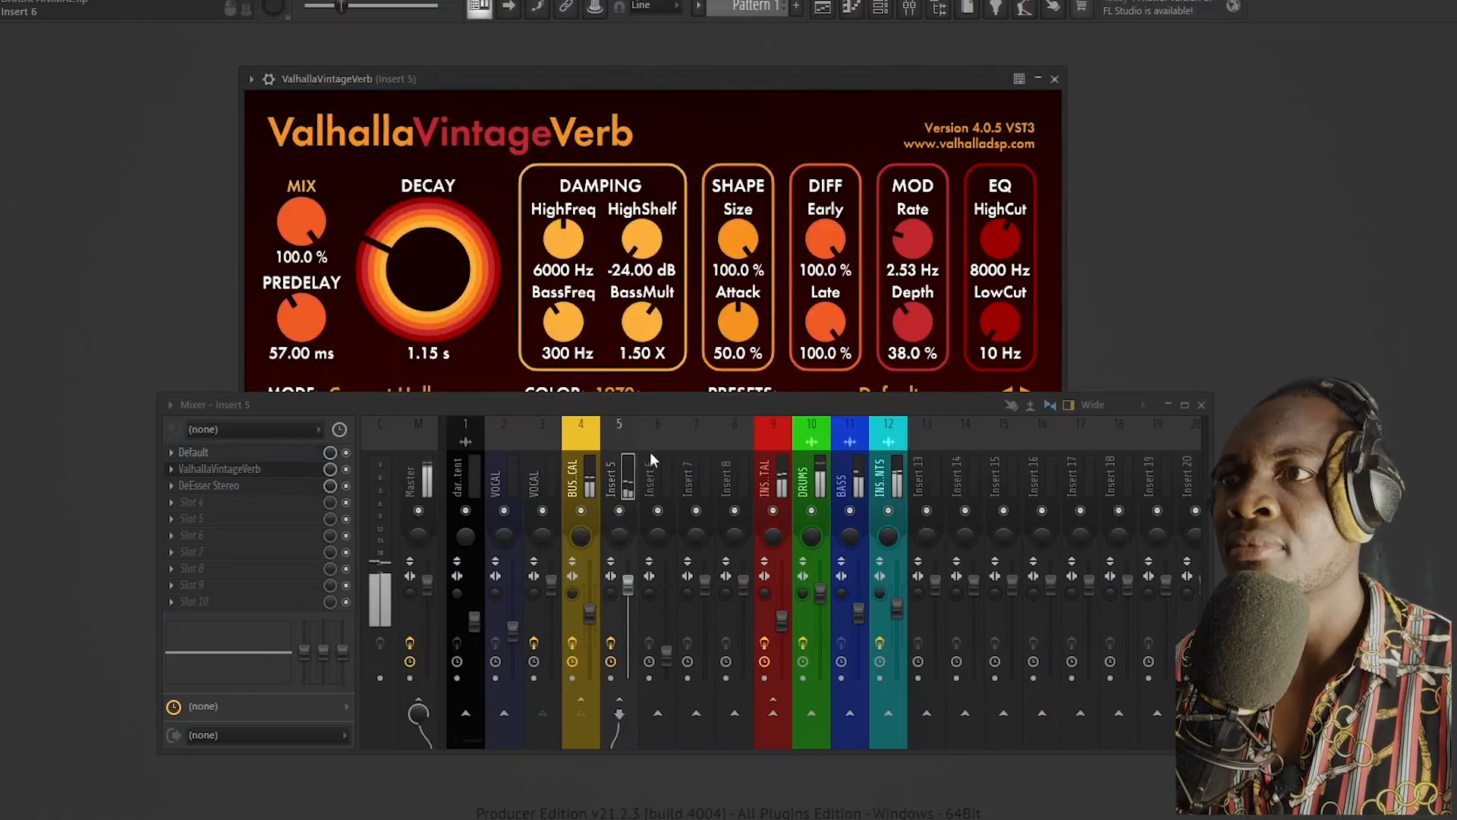
Step: Compare the BUS VOCAL and Insert 5 tracks, review the send level to Insert 5, and play the mix
{"action": "left_click", "coordinate": [591, 440]}
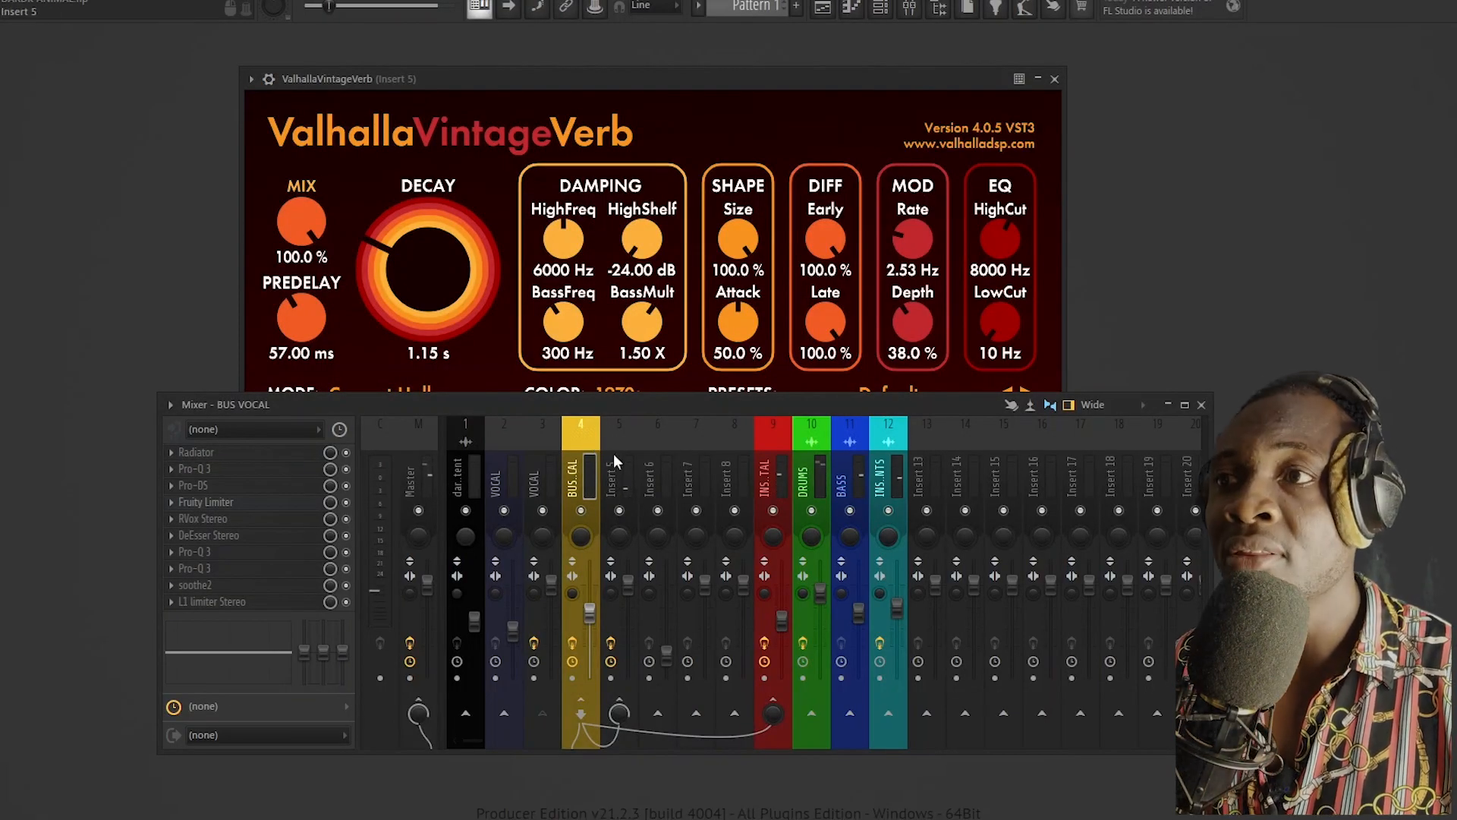
{"action": "left_click", "coordinate": [613, 453]}
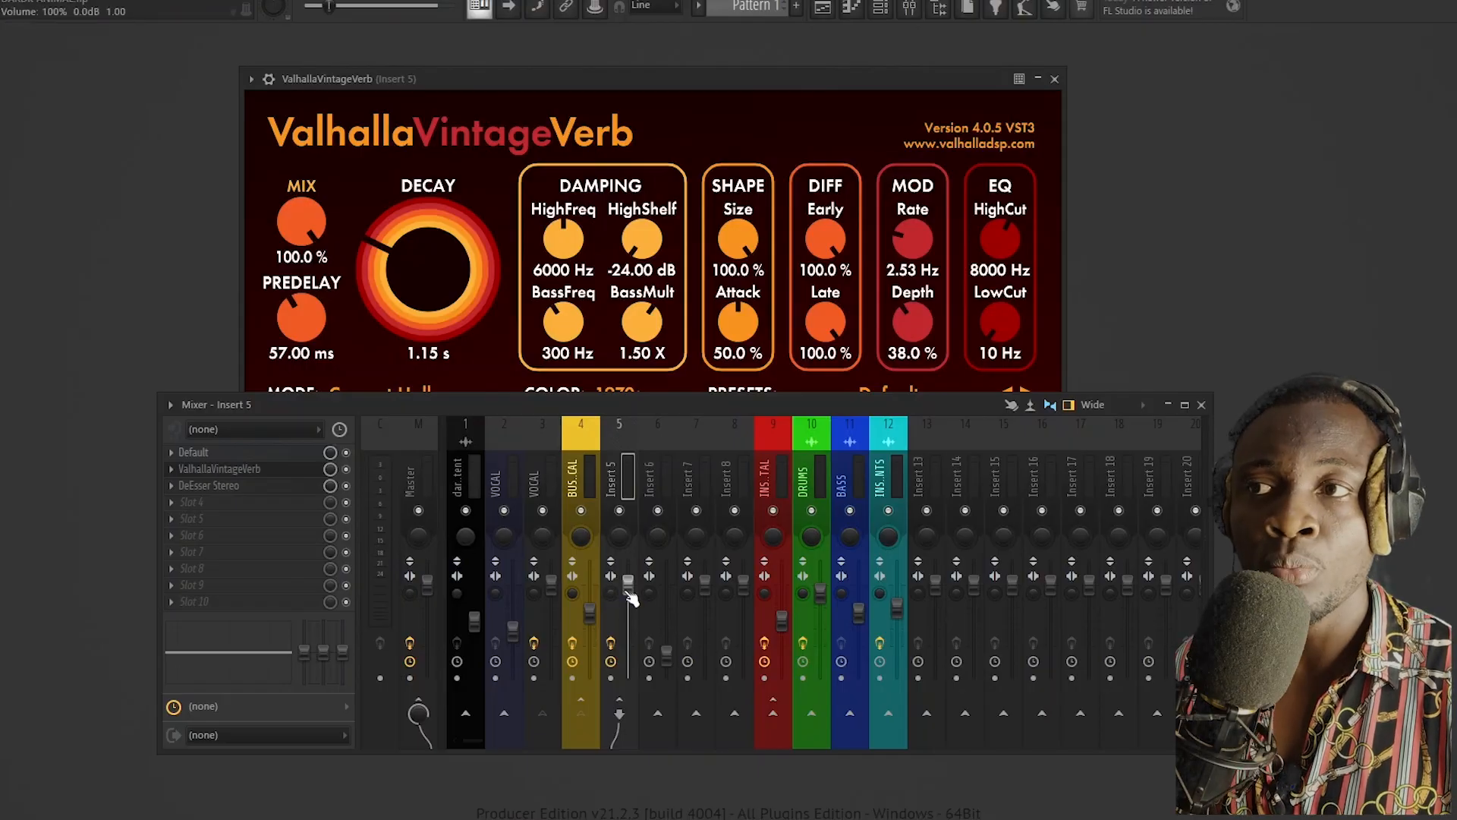
{"action": "left_click", "coordinate": [585, 483]}
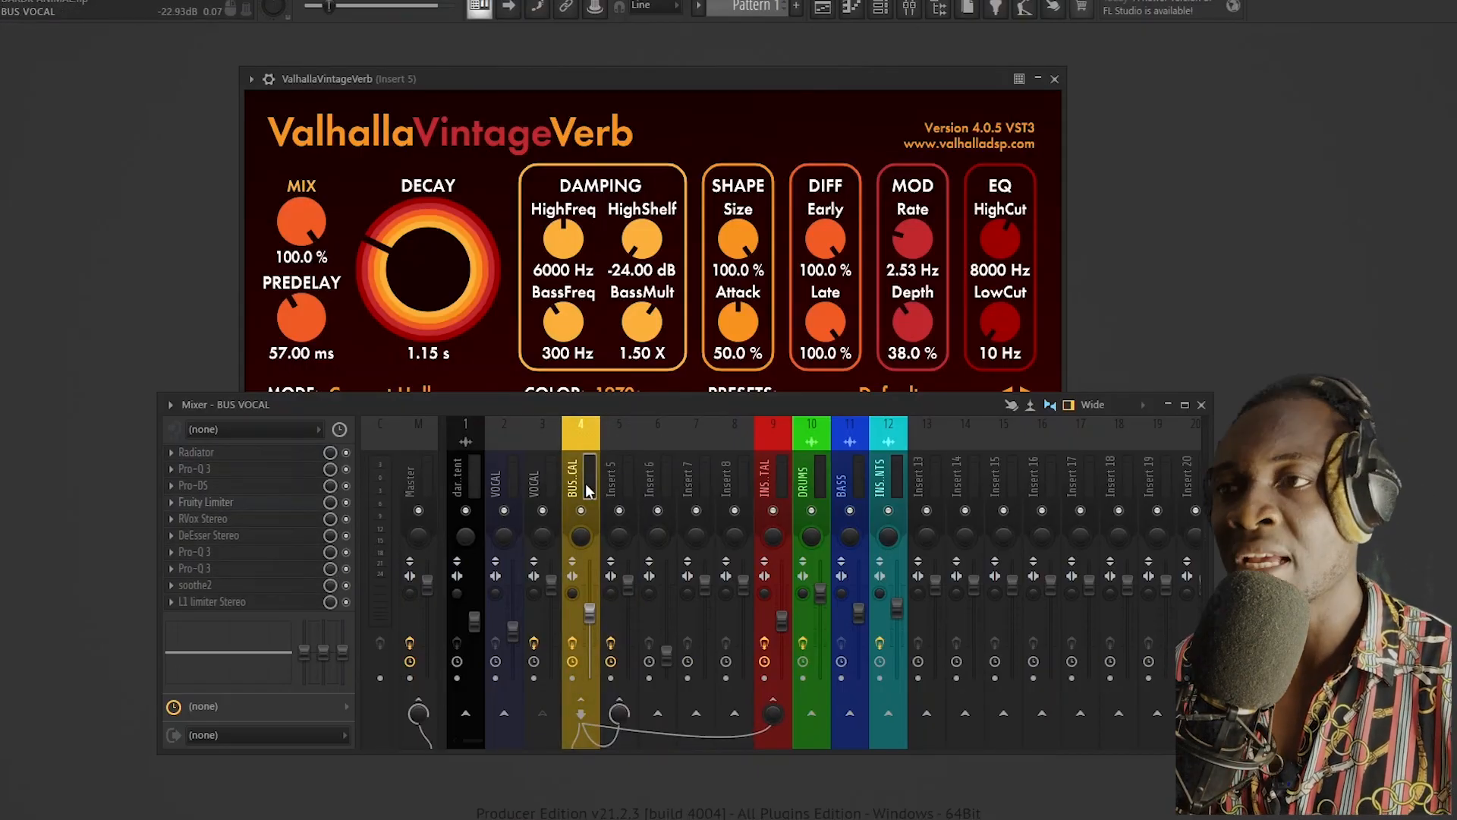
{"action": "left_click", "coordinate": [618, 480]}
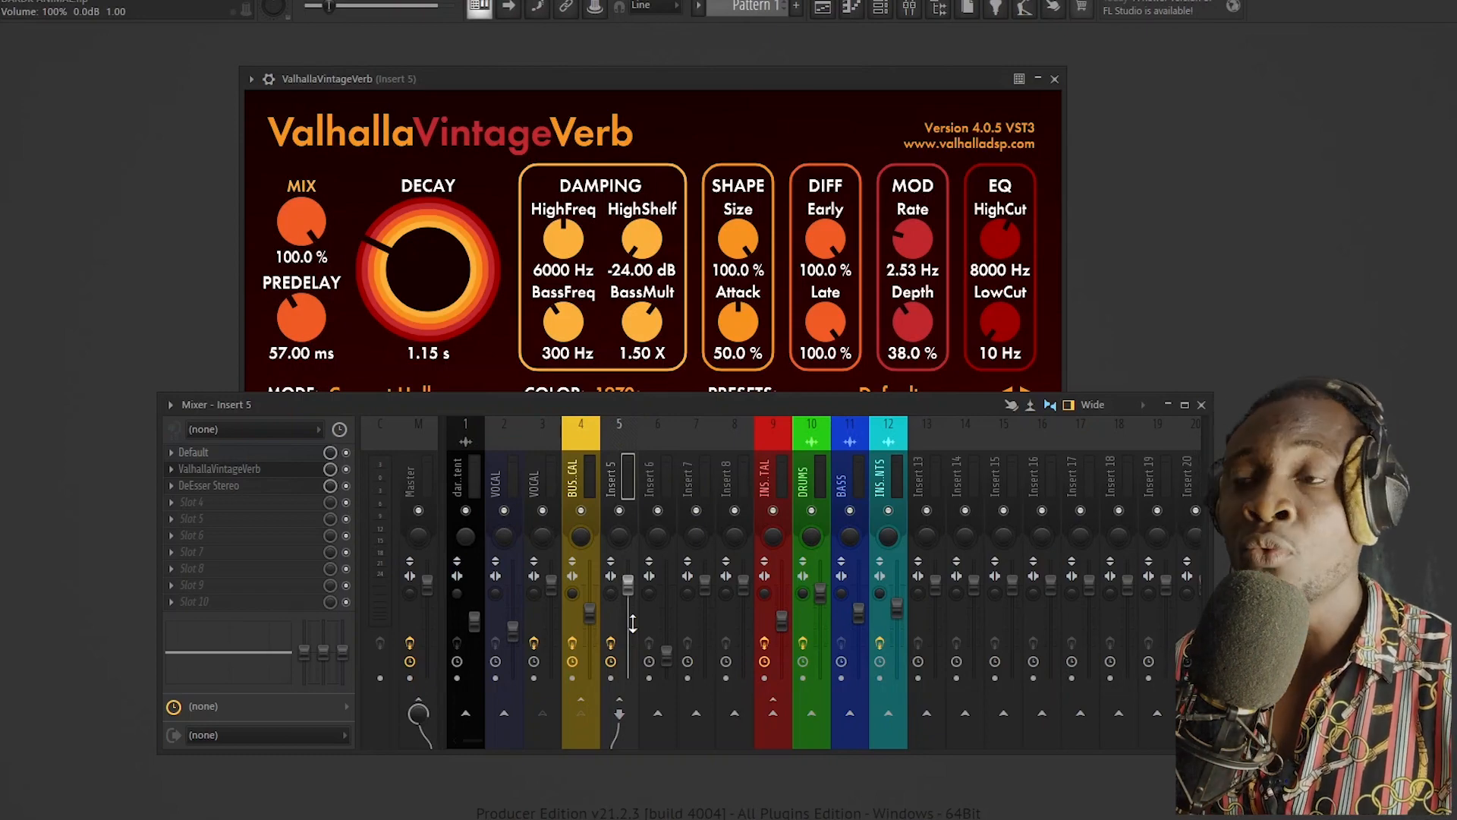
{"action": "left_click", "coordinate": [586, 466]}
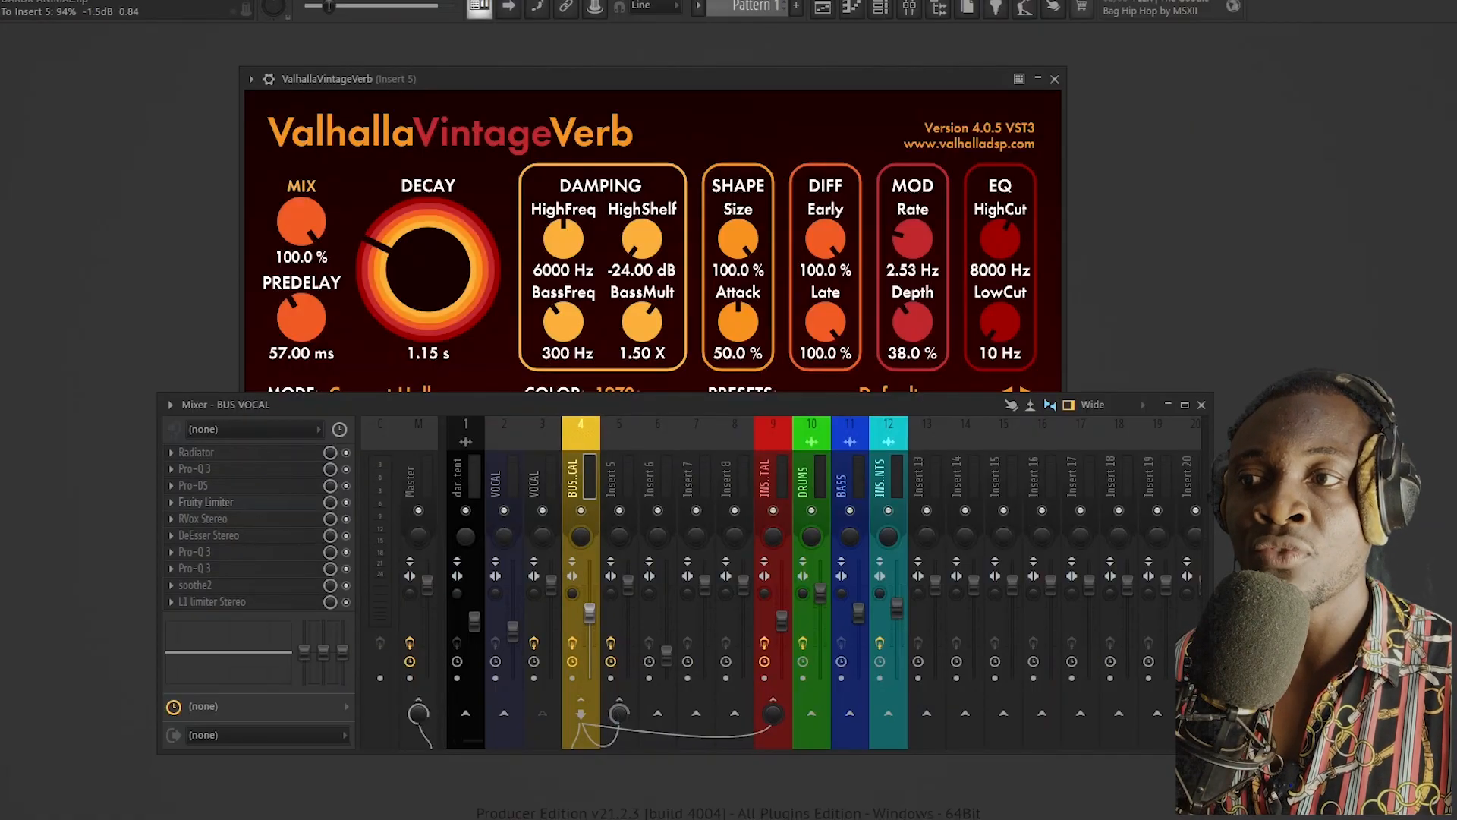
{"action": "key", "text": "space"}
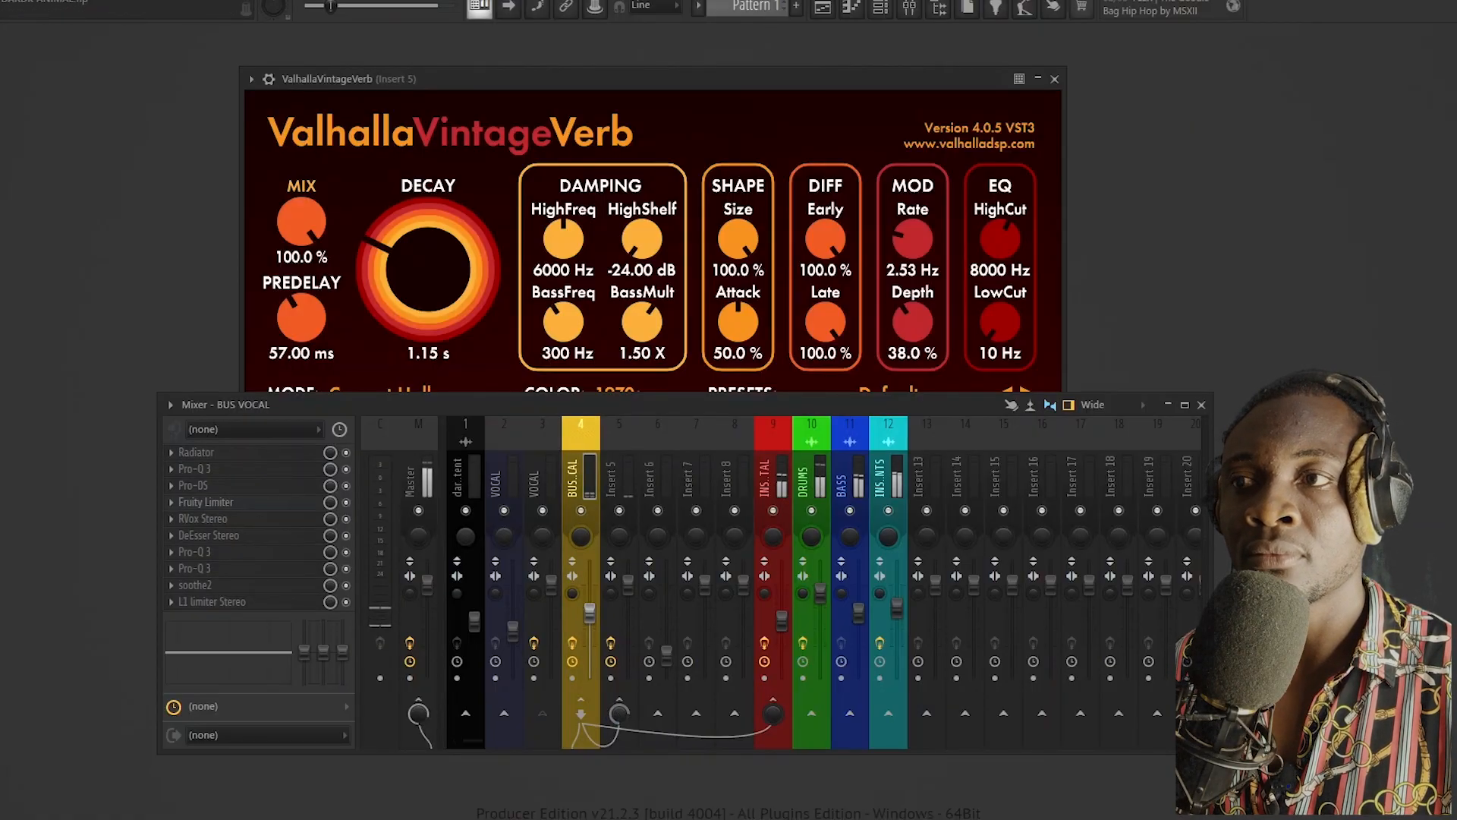
Step: Set the BUS VOCAL send to Insert 5 to about 55% and load Pro-C 2 into slot 4 of Insert 5
{"action": "mouse_move", "coordinate": [620, 713]}
{"action": "left_mouse_down"}
{"action": "mouse_move", "coordinate": [620, 755]}
{"action": "mouse_move", "coordinate": [619, 710]}
{"action": "left_mouse_up"}
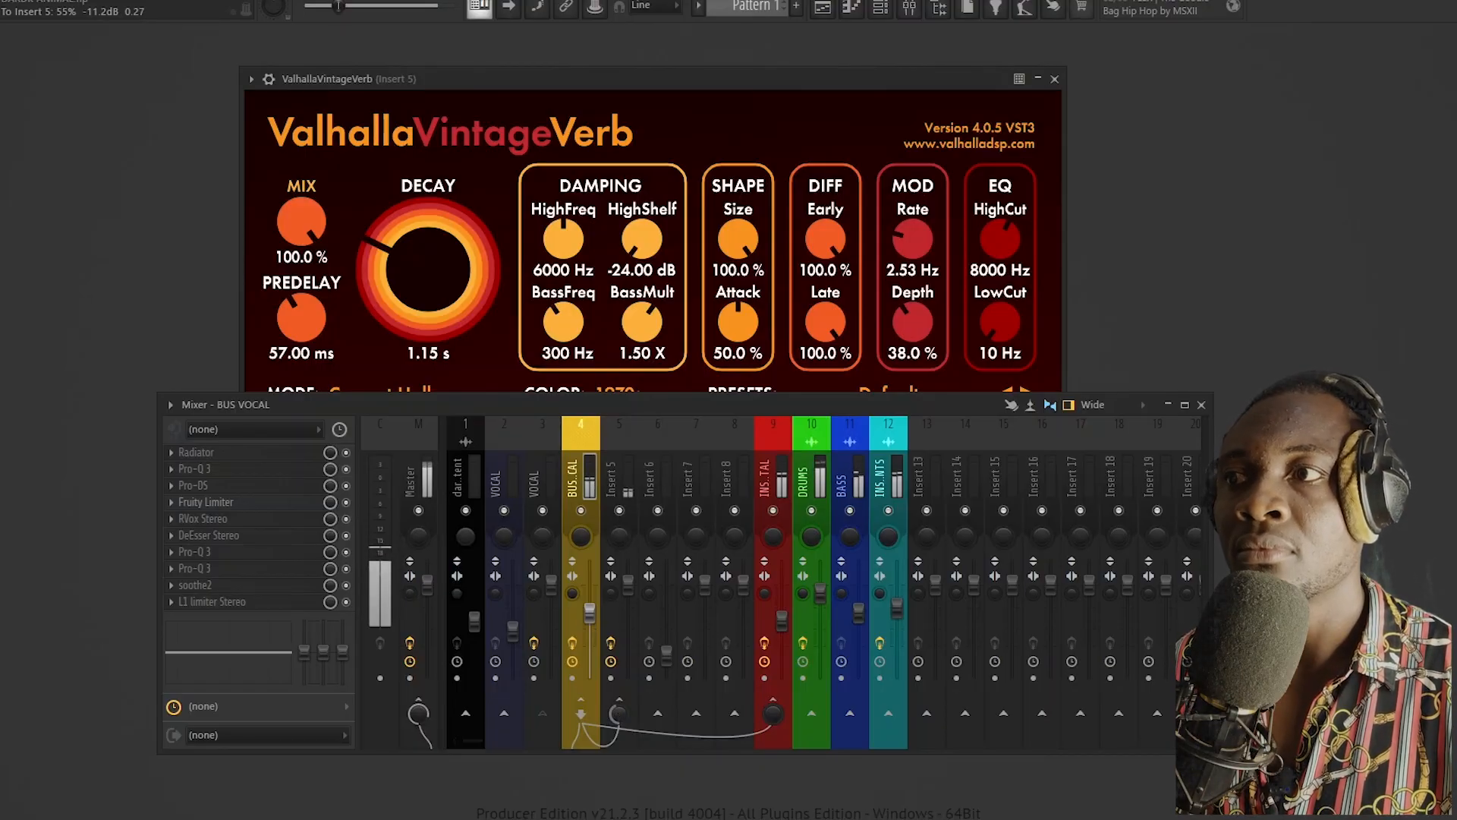
{"action": "left_click", "coordinate": [630, 473]}
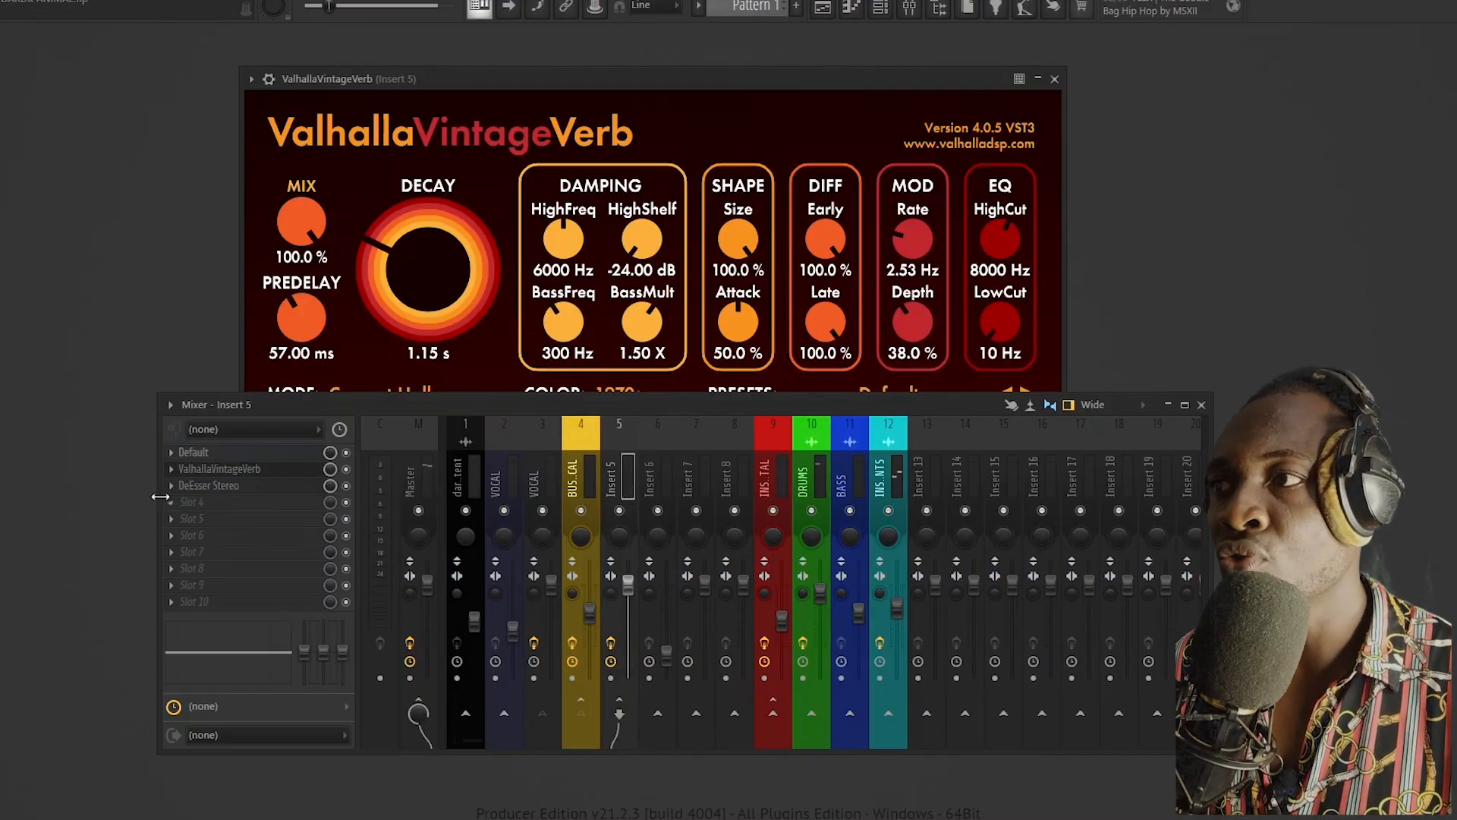
{"action": "left_click", "coordinate": [251, 503]}
{"action": "left_click", "coordinate": [721, 481]}
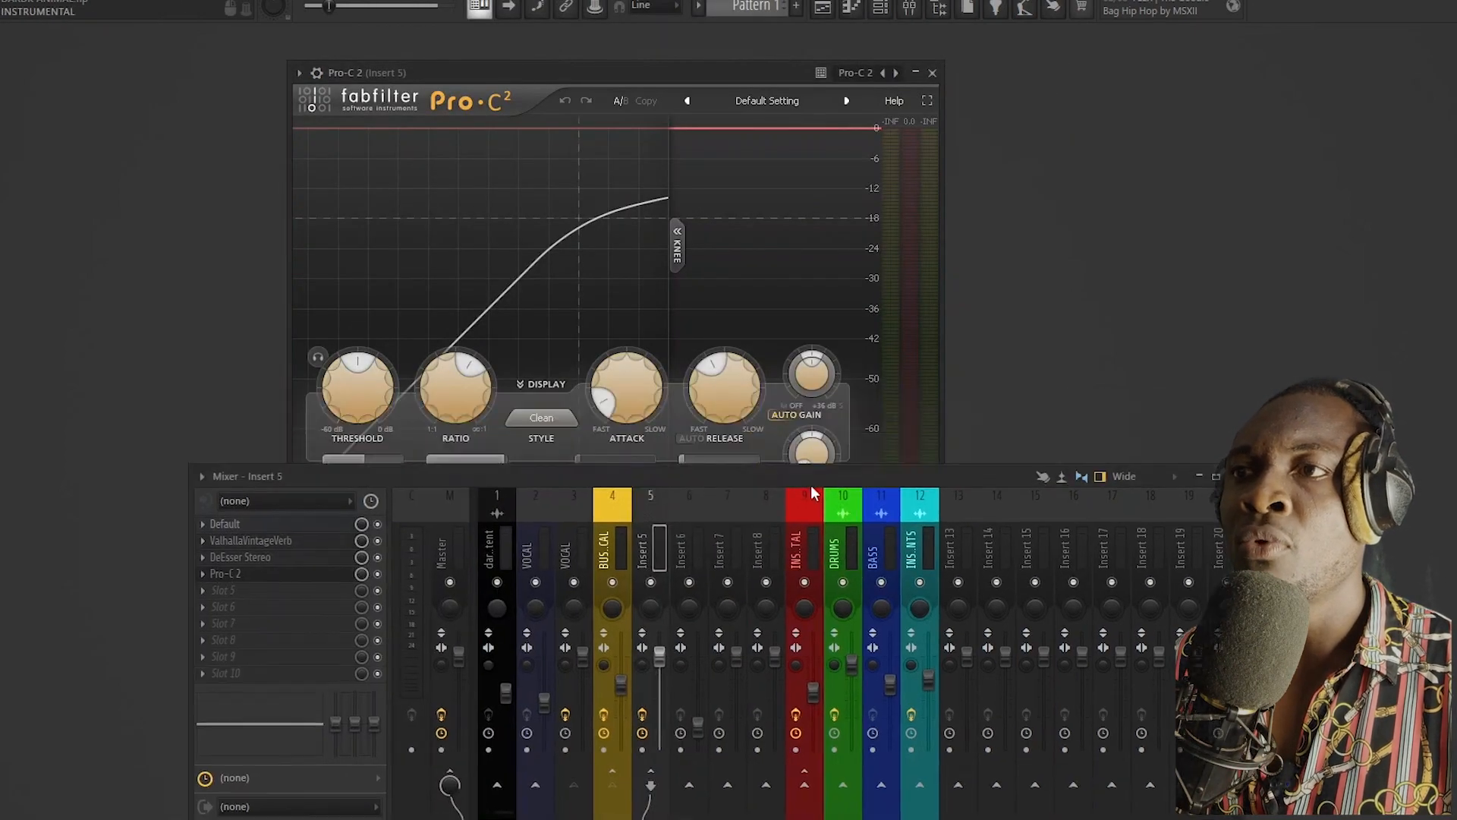
{"action": "left_click_drag", "start_coordinate": [686, 88], "coordinate": [597, 54]}
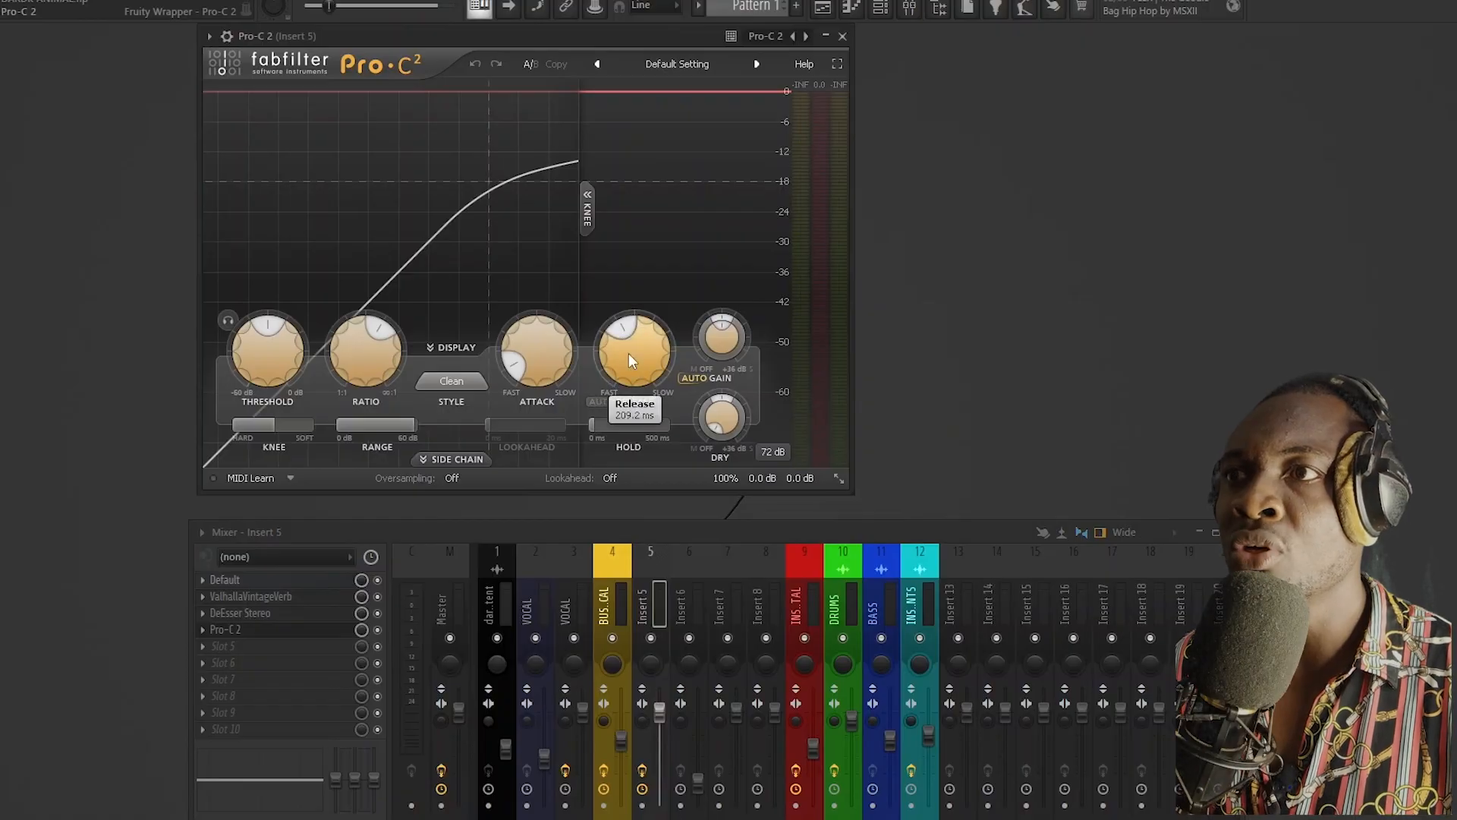
Step: Lengthen the attack and release times of Pro-C 2 on Insert 5 and start playback
{"action": "mouse_move", "coordinate": [539, 377]}
{"action": "left_click_drag", "start_coordinate": [537, 372], "coordinate": [530, 284]}
{"action": "left_click_drag", "start_coordinate": [632, 351], "coordinate": [627, 250]}
{"action": "mouse_move", "coordinate": [257, 335]}
{"action": "key", "text": "space"}
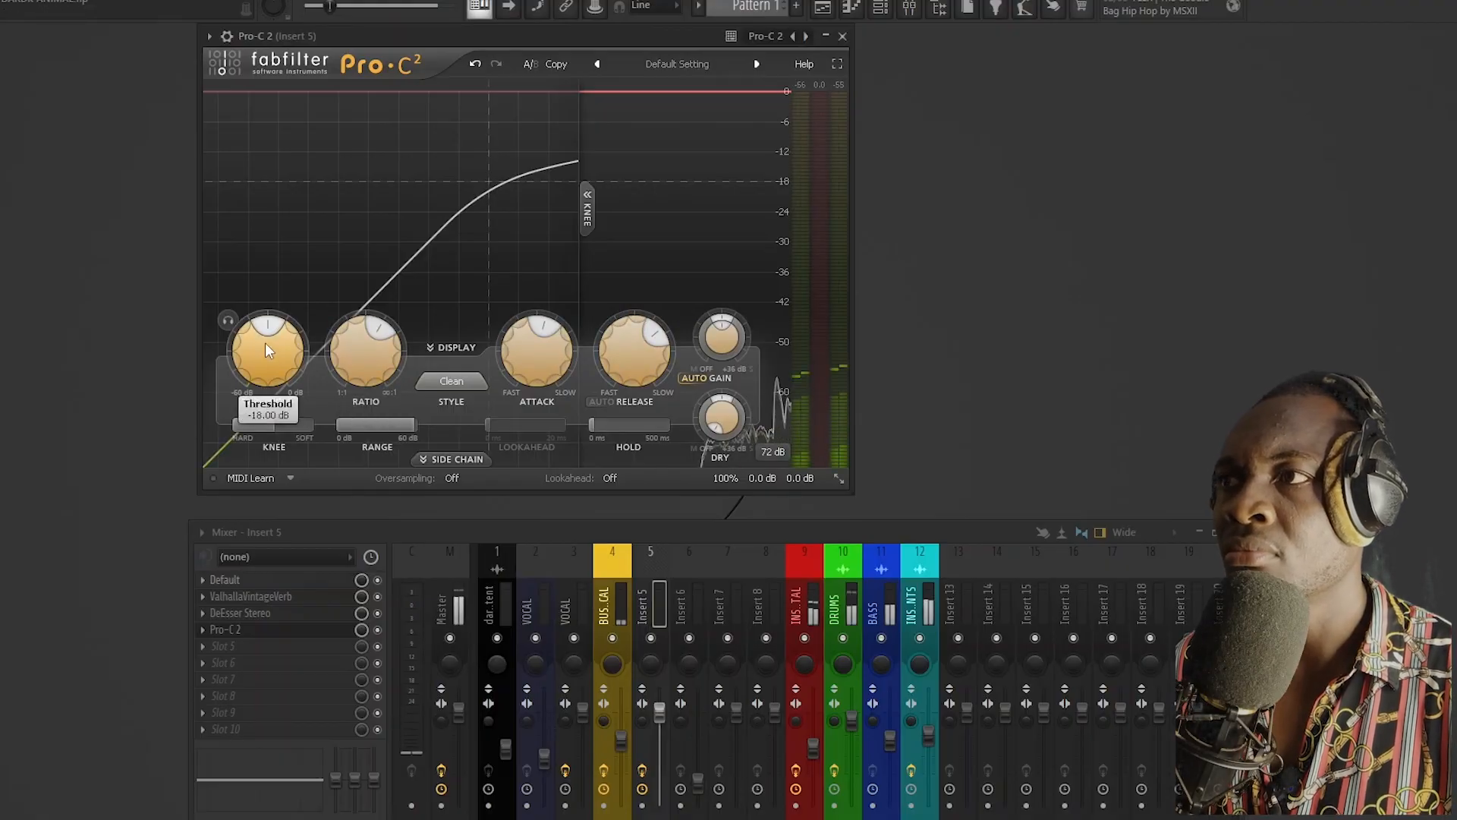
Step: Lower Pro-C 2's threshold past -33.79 dB, set its ratio to about 4.88:1 during playback, and close the compressor
{"action": "left_click_drag", "start_coordinate": [266, 349], "coordinate": [270, 417]}
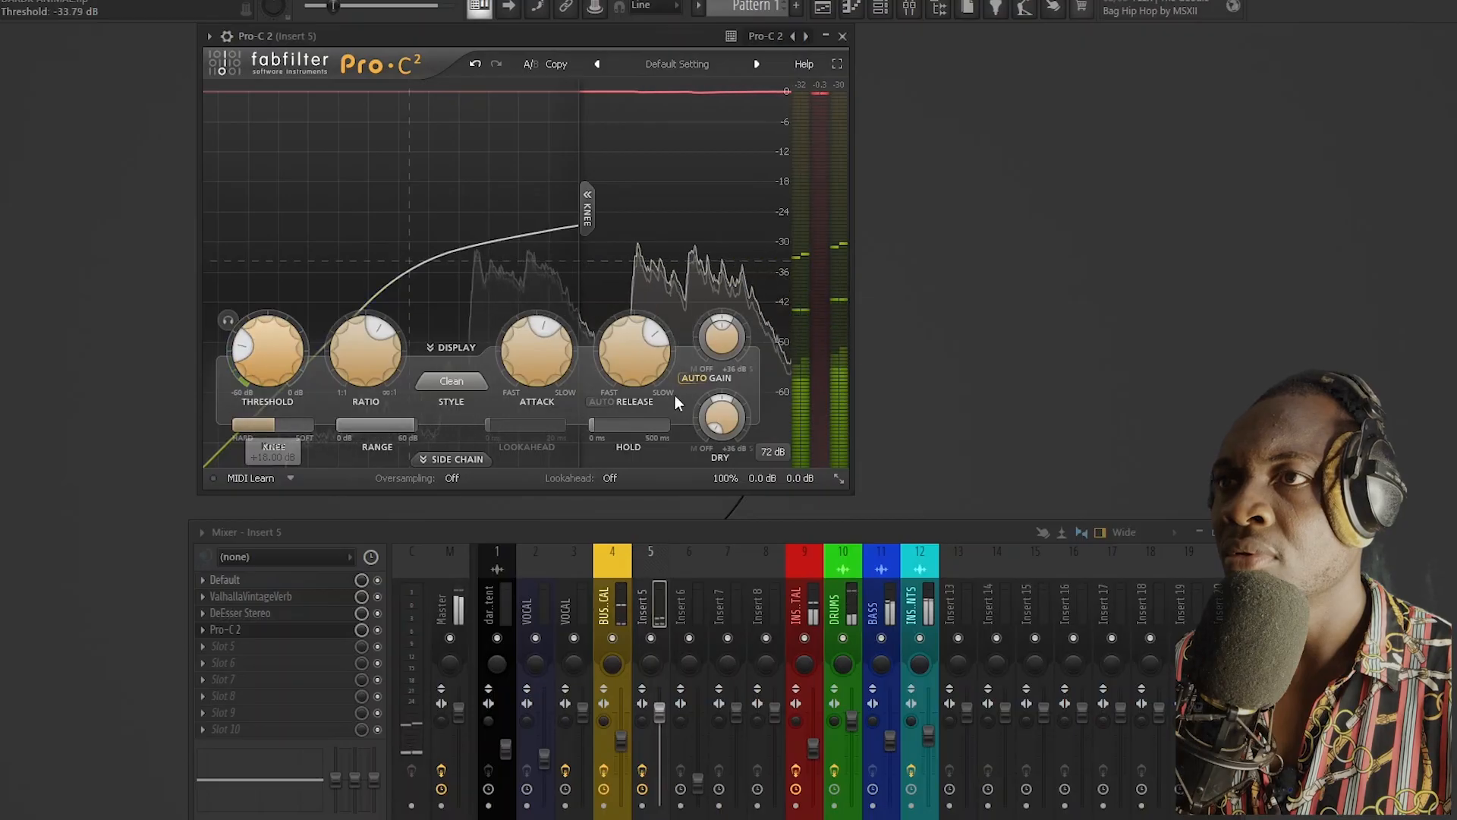
{"action": "left_click_drag", "start_coordinate": [275, 366], "coordinate": [278, 408]}
{"action": "left_click_drag", "start_coordinate": [354, 366], "coordinate": [354, 346]}
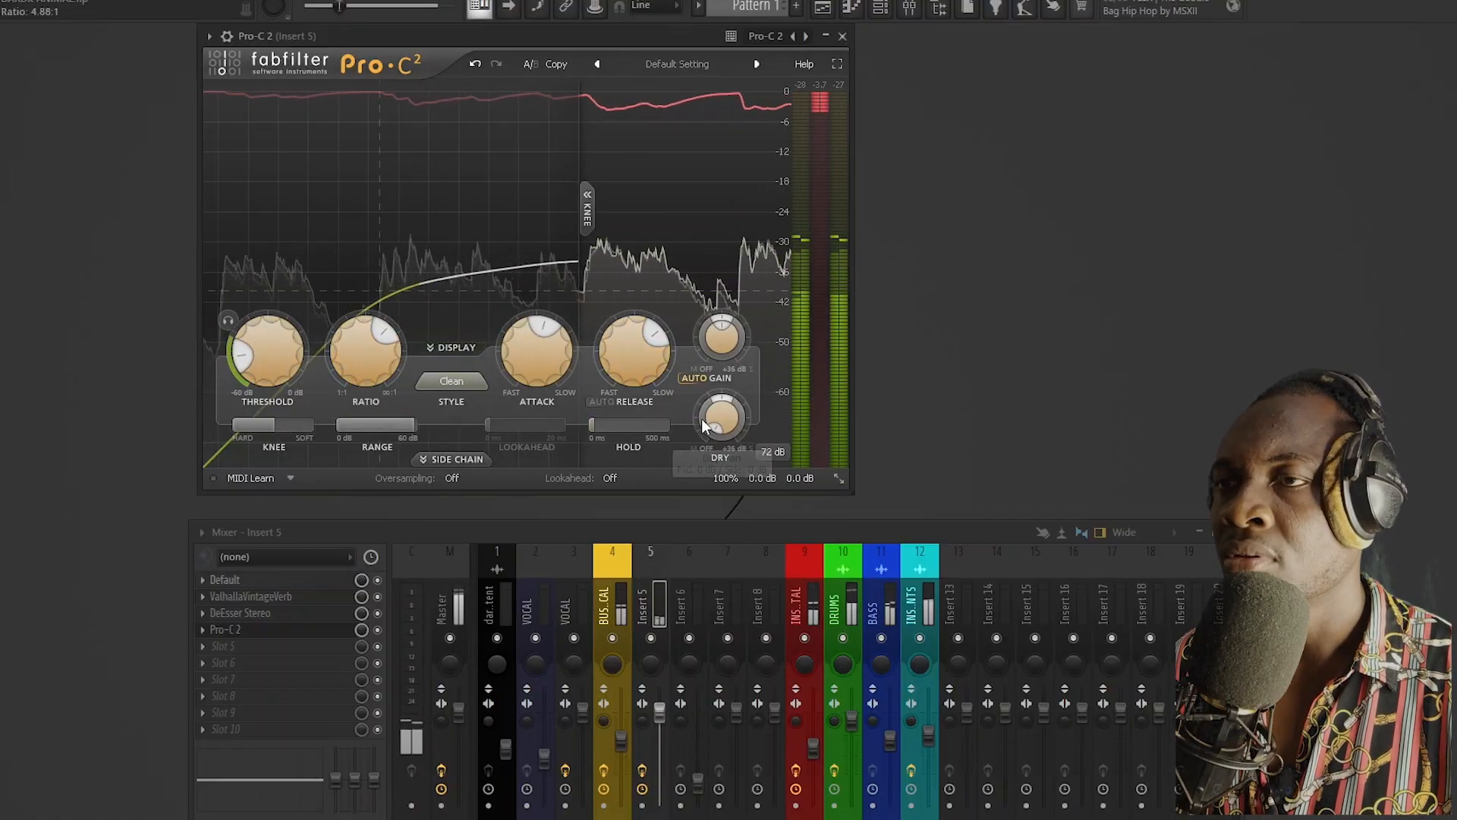
{"action": "left_click", "coordinate": [842, 36]}
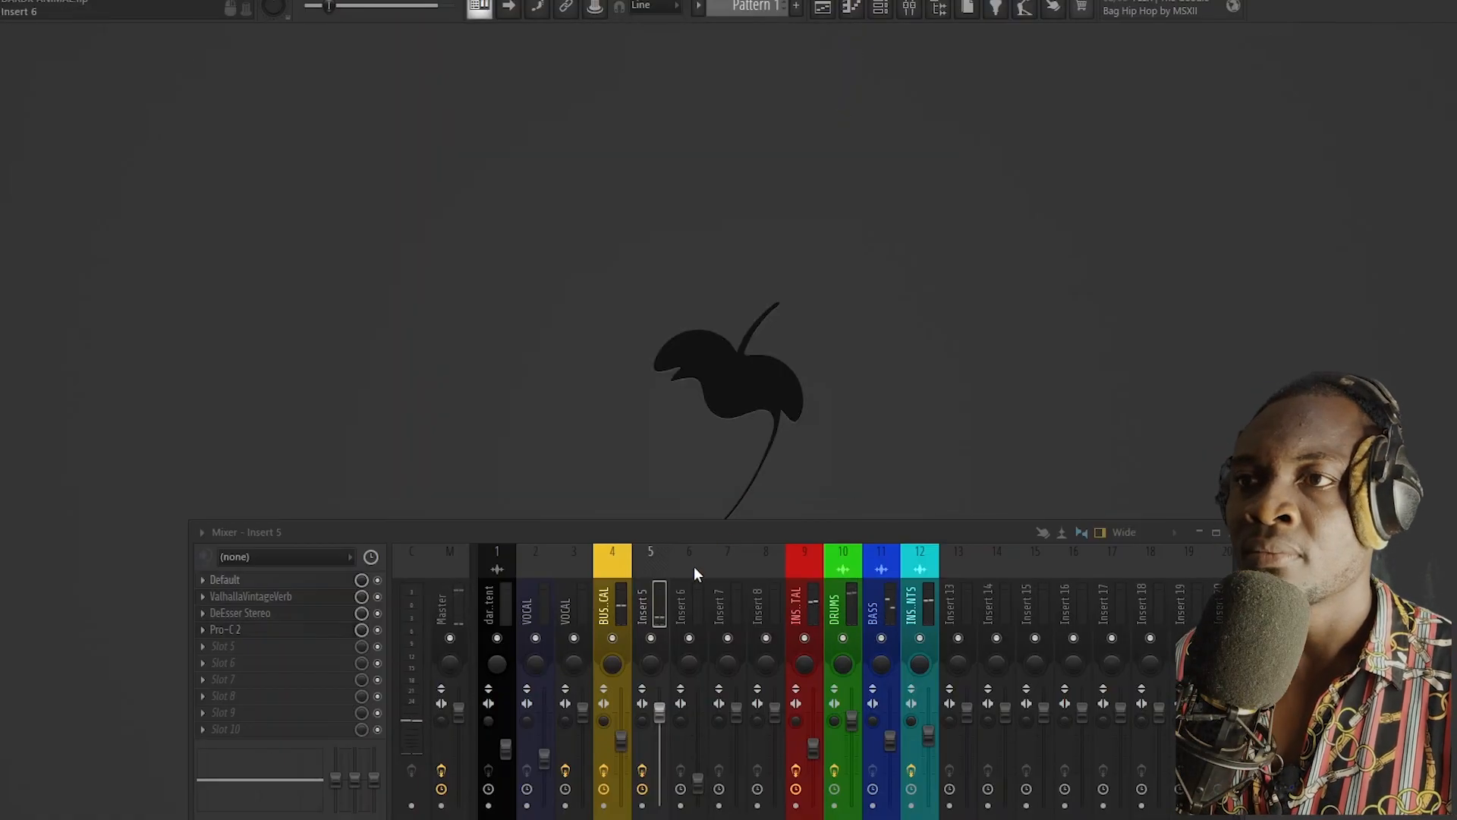
Step: Try routing the Insert 14 track to Insert 5 as a send, turn its level down and remove the route
{"action": "left_click_drag", "start_coordinate": [697, 537], "coordinate": [695, 302]}
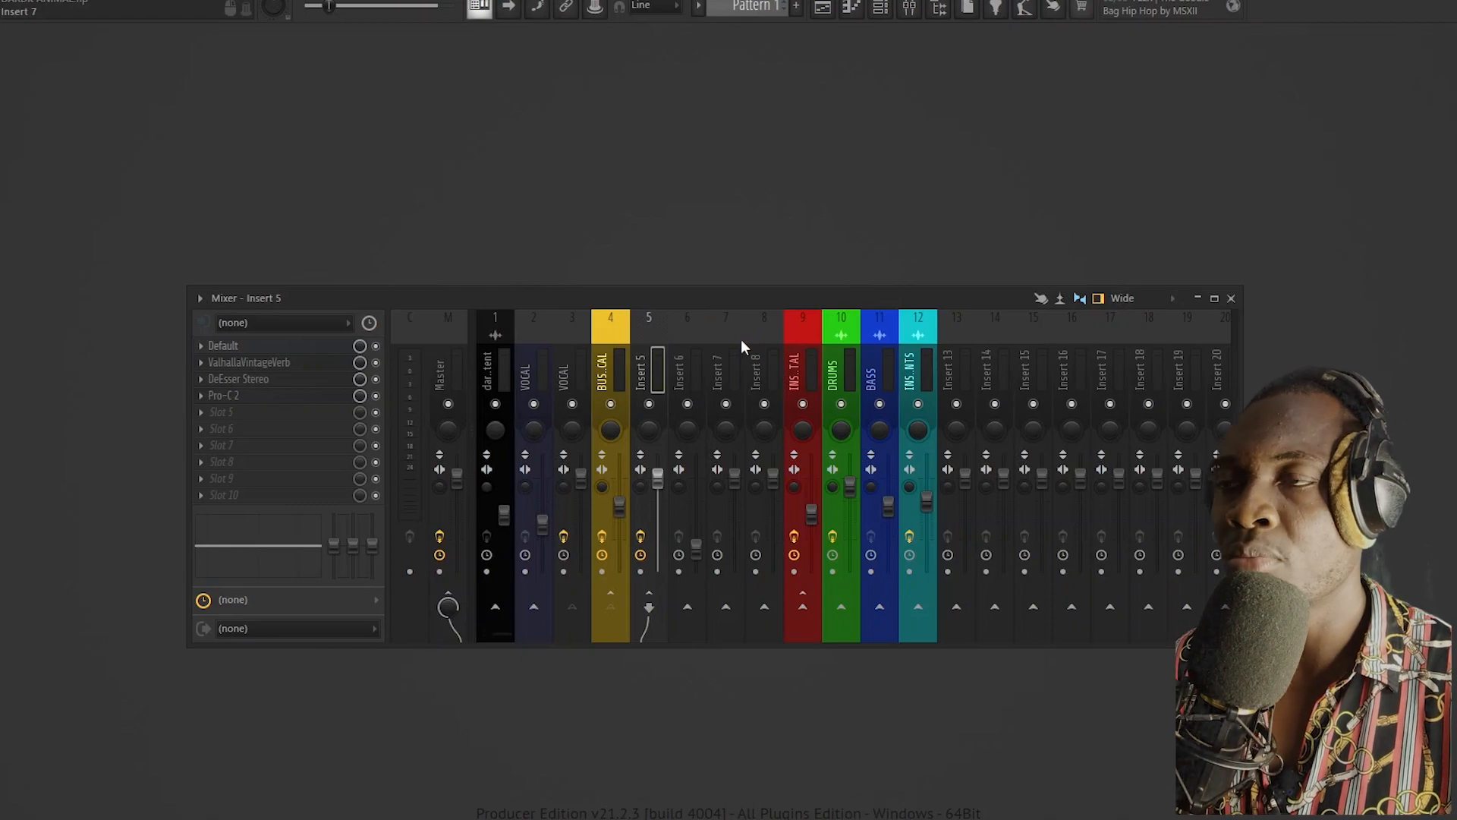
{"action": "left_click", "coordinate": [619, 356]}
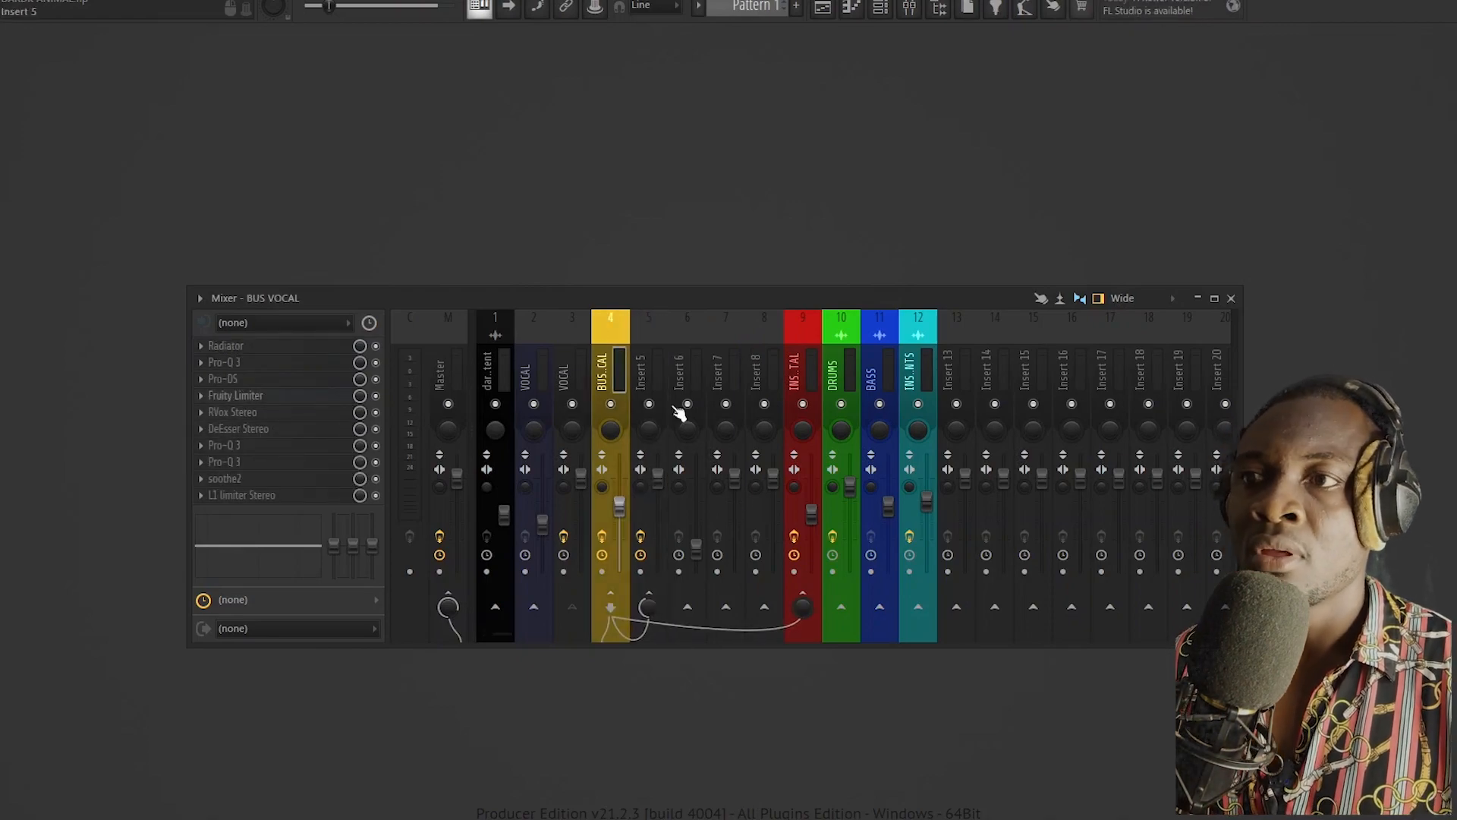
{"action": "left_click", "coordinate": [989, 369]}
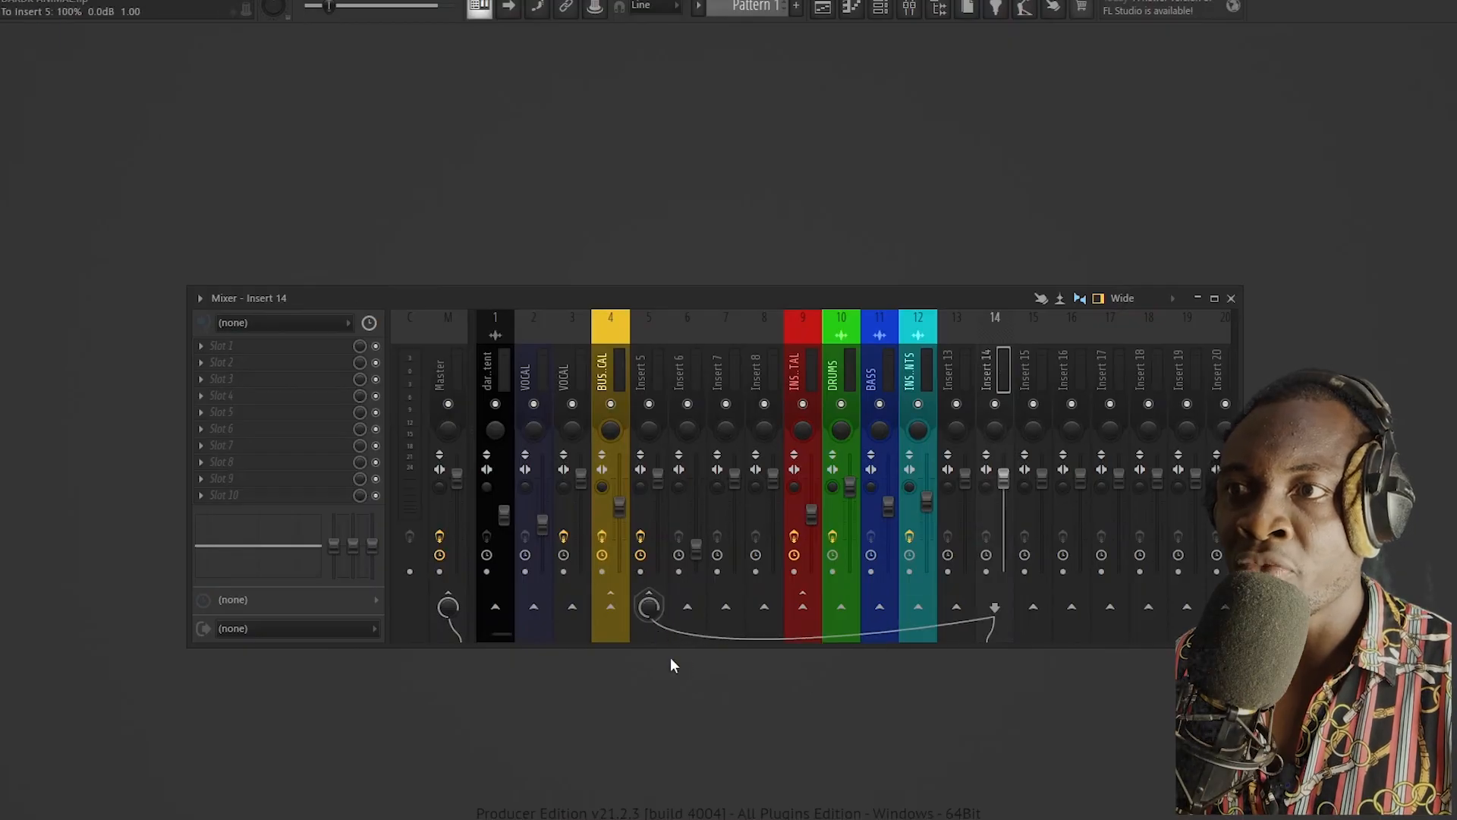
{"action": "left_click_drag", "start_coordinate": [649, 608], "coordinate": [649, 652]}
{"action": "left_click", "coordinate": [650, 603]}
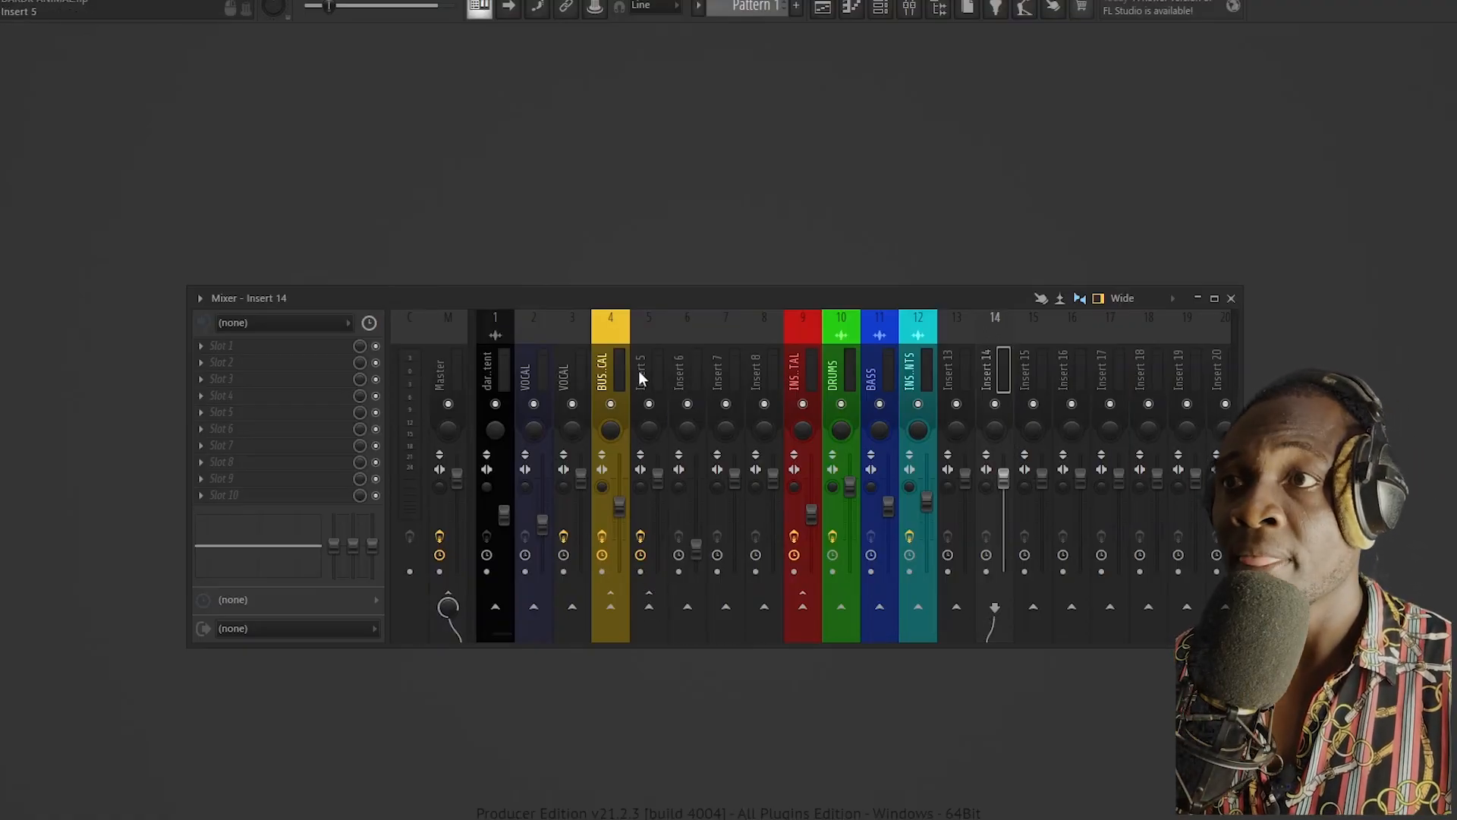
Step: Check the BUS VOCAL routing, load Trackspacer 2.5 into slot 5 of Insert 5, and move the mixer off its window
{"action": "left_click", "coordinate": [609, 361]}
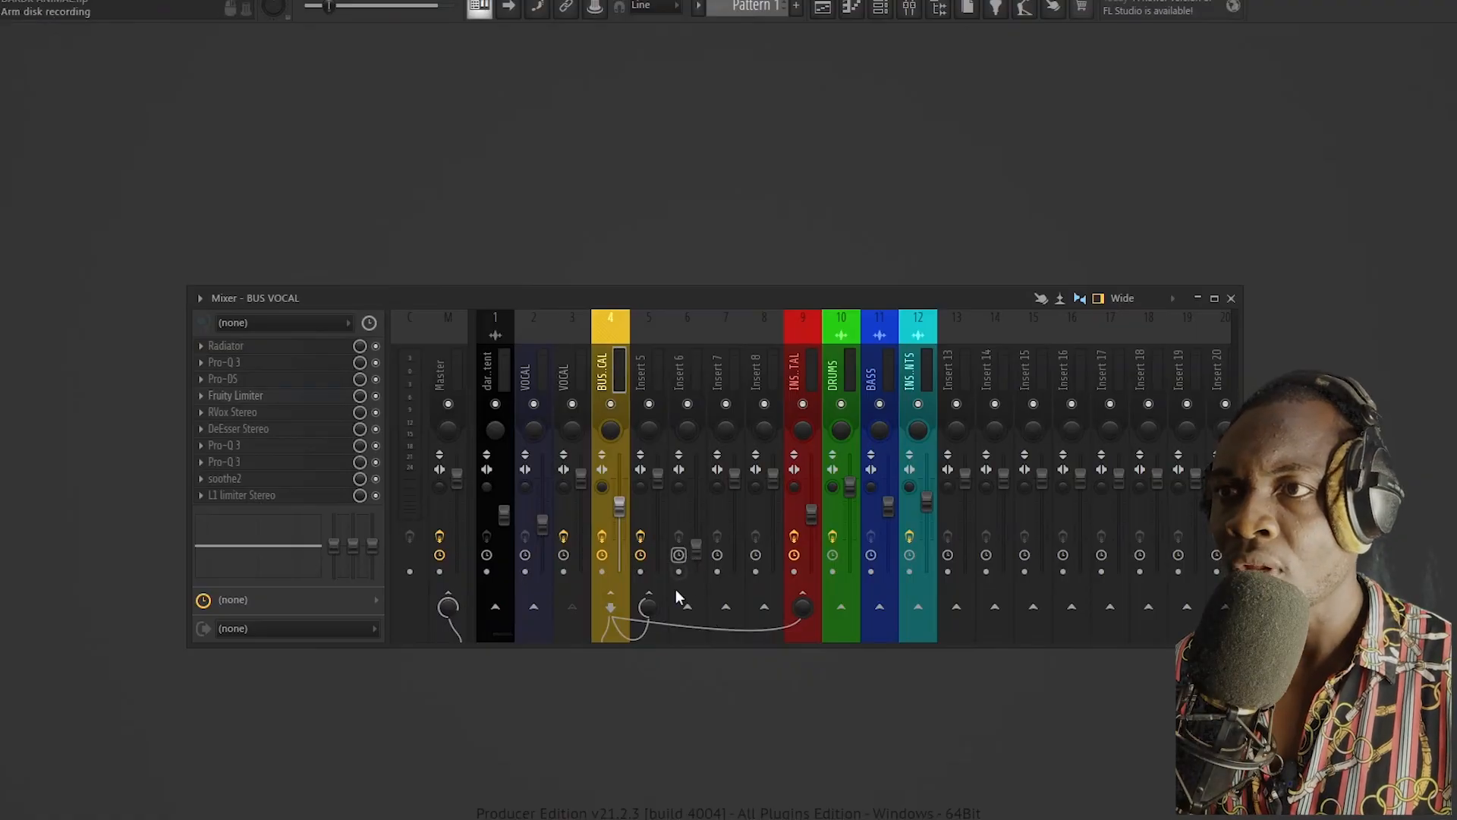
{"action": "left_click", "coordinate": [651, 376]}
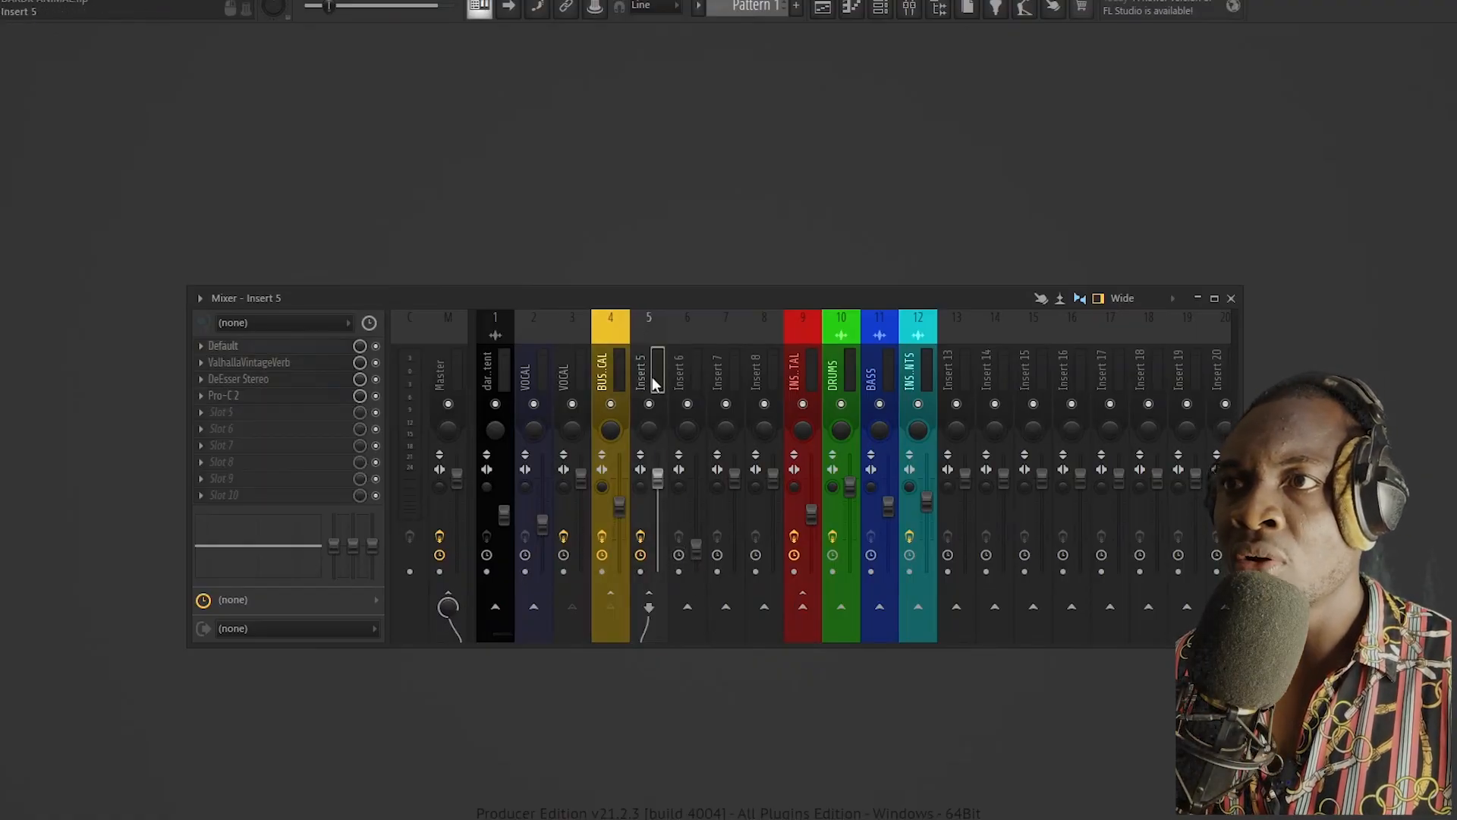
{"action": "left_click", "coordinate": [203, 416]}
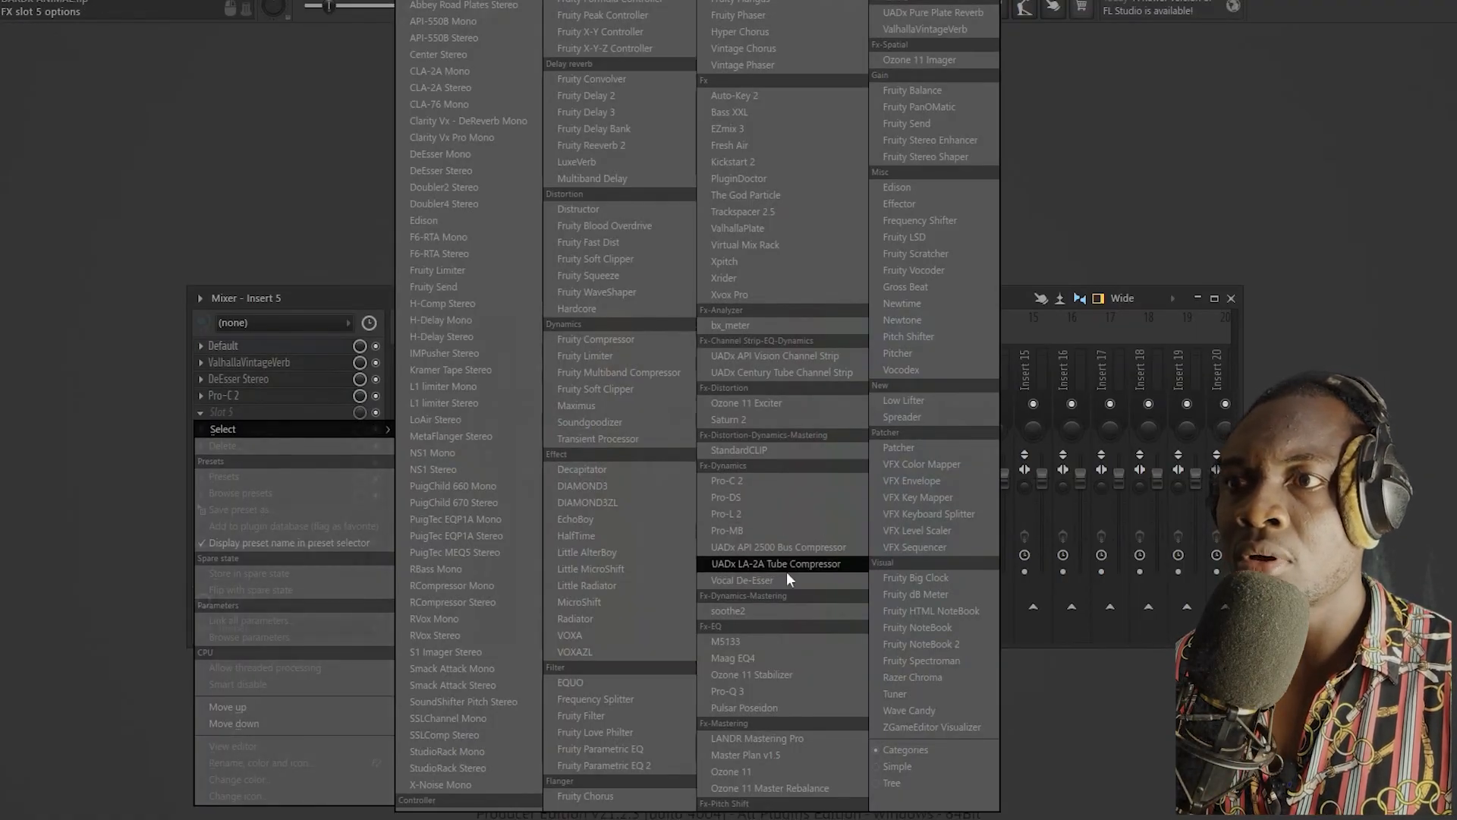
{"action": "left_click", "coordinate": [743, 215]}
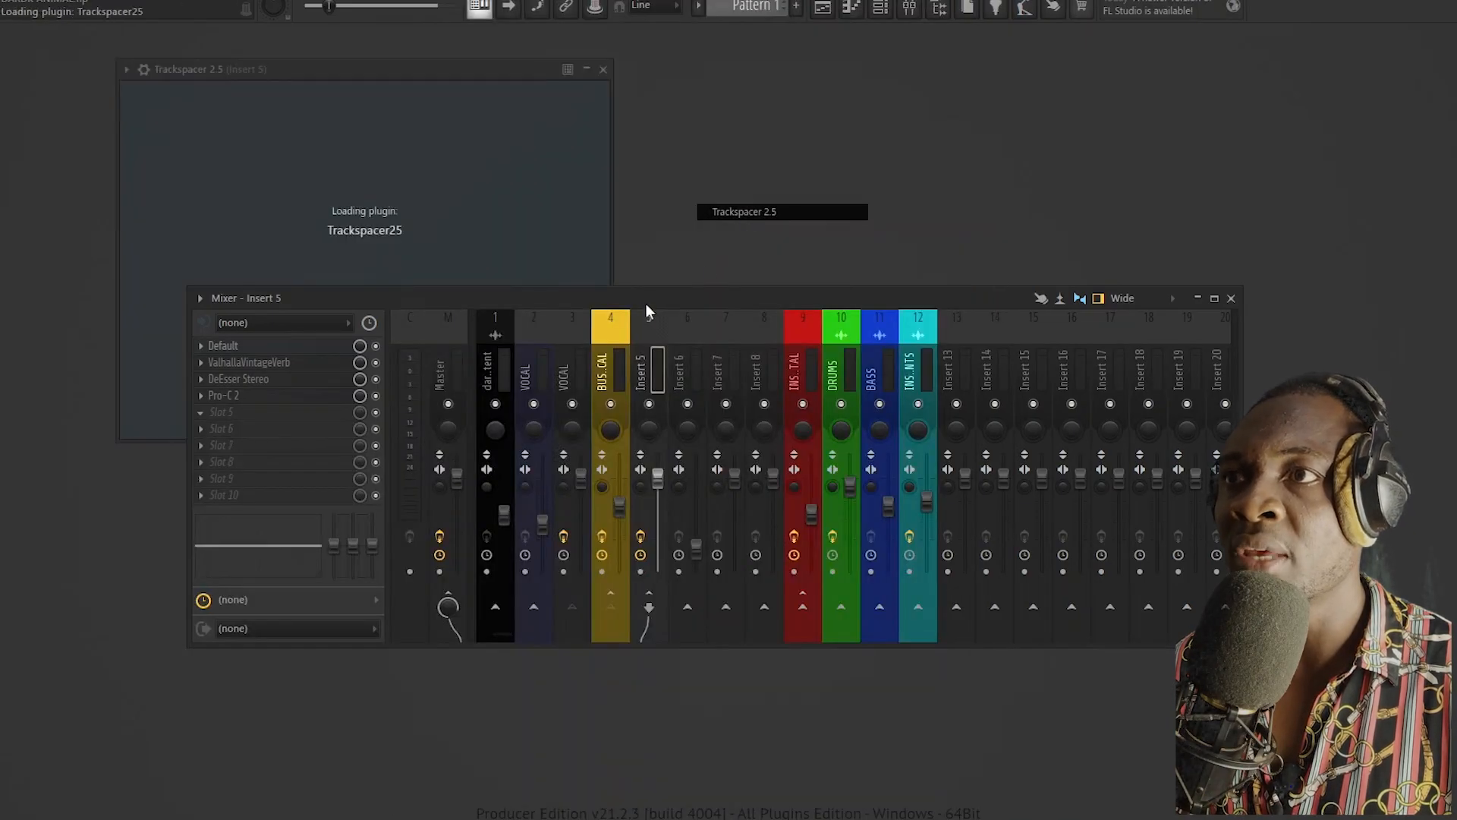
{"action": "left_click_drag", "start_coordinate": [645, 299], "coordinate": [808, 477]}
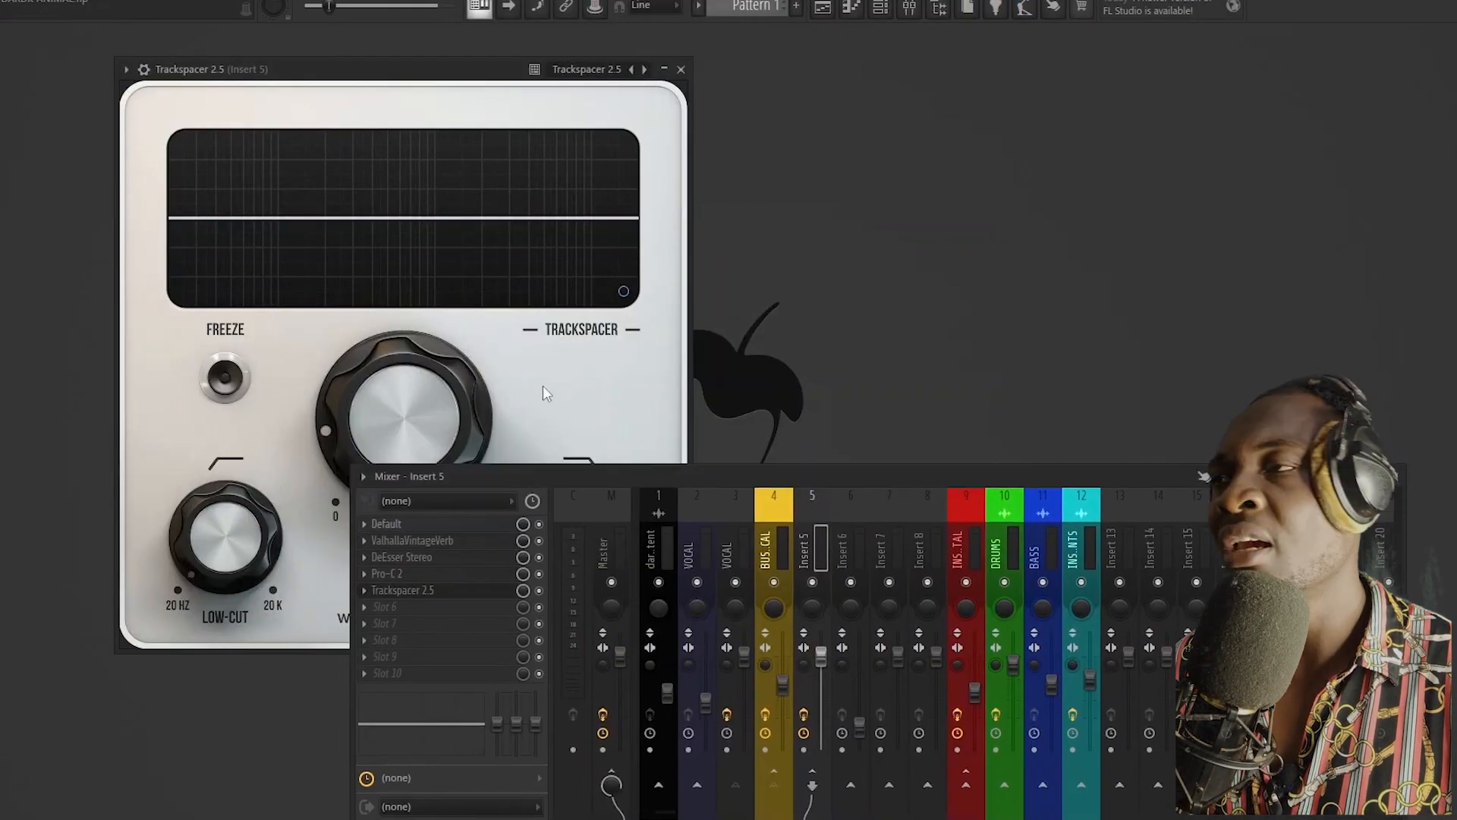
Step: Set Trackspacer's side-chain input in the plugin wrapper's processing settings and return to the plugin's interface
{"action": "left_click", "coordinate": [176, 99]}
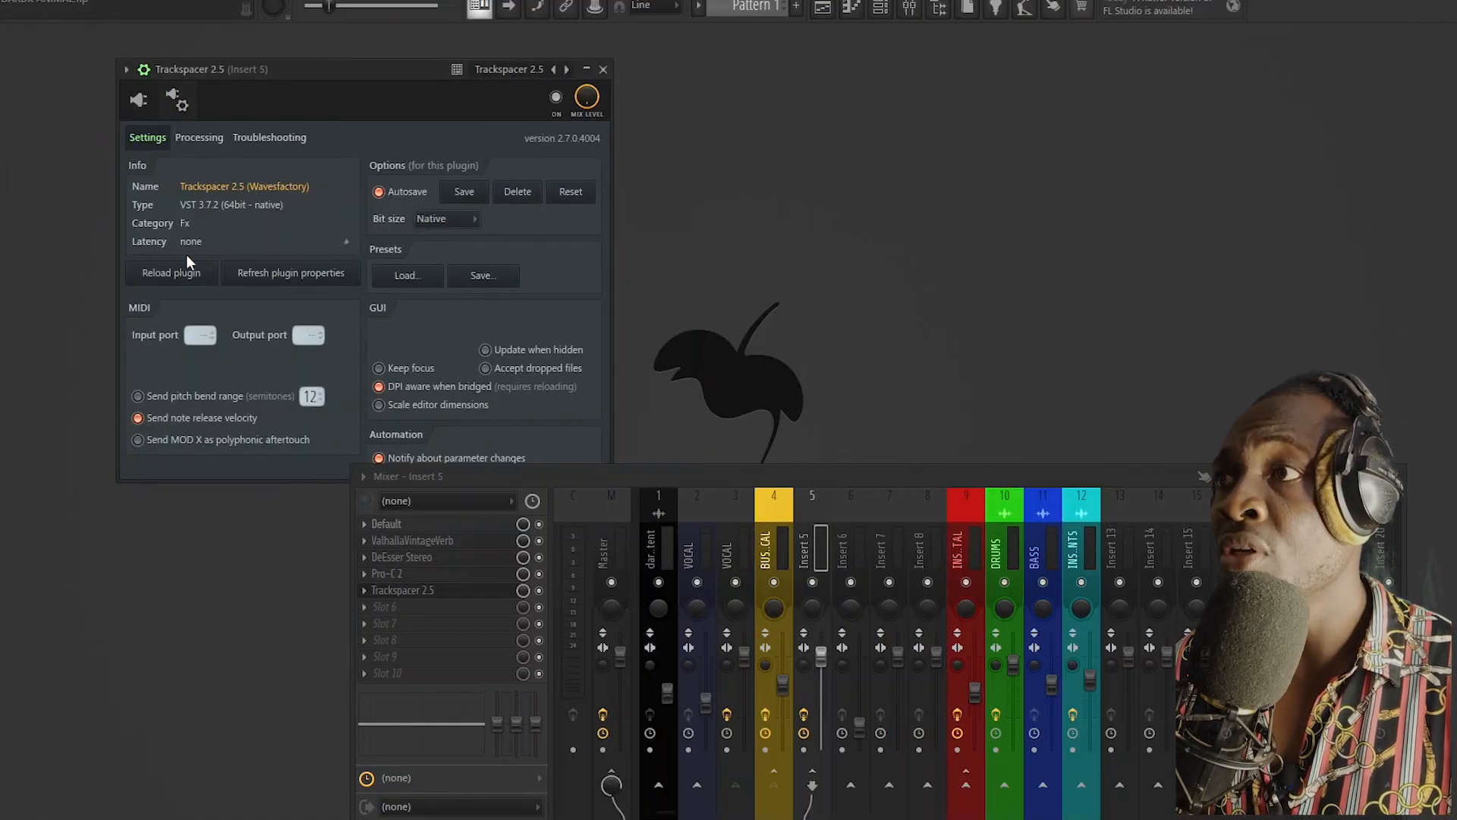
{"action": "left_click", "coordinate": [198, 137]}
{"action": "left_click", "coordinate": [167, 348]}
{"action": "left_click", "coordinate": [190, 375]}
{"action": "left_click", "coordinate": [153, 140]}
{"action": "left_click", "coordinate": [141, 102]}
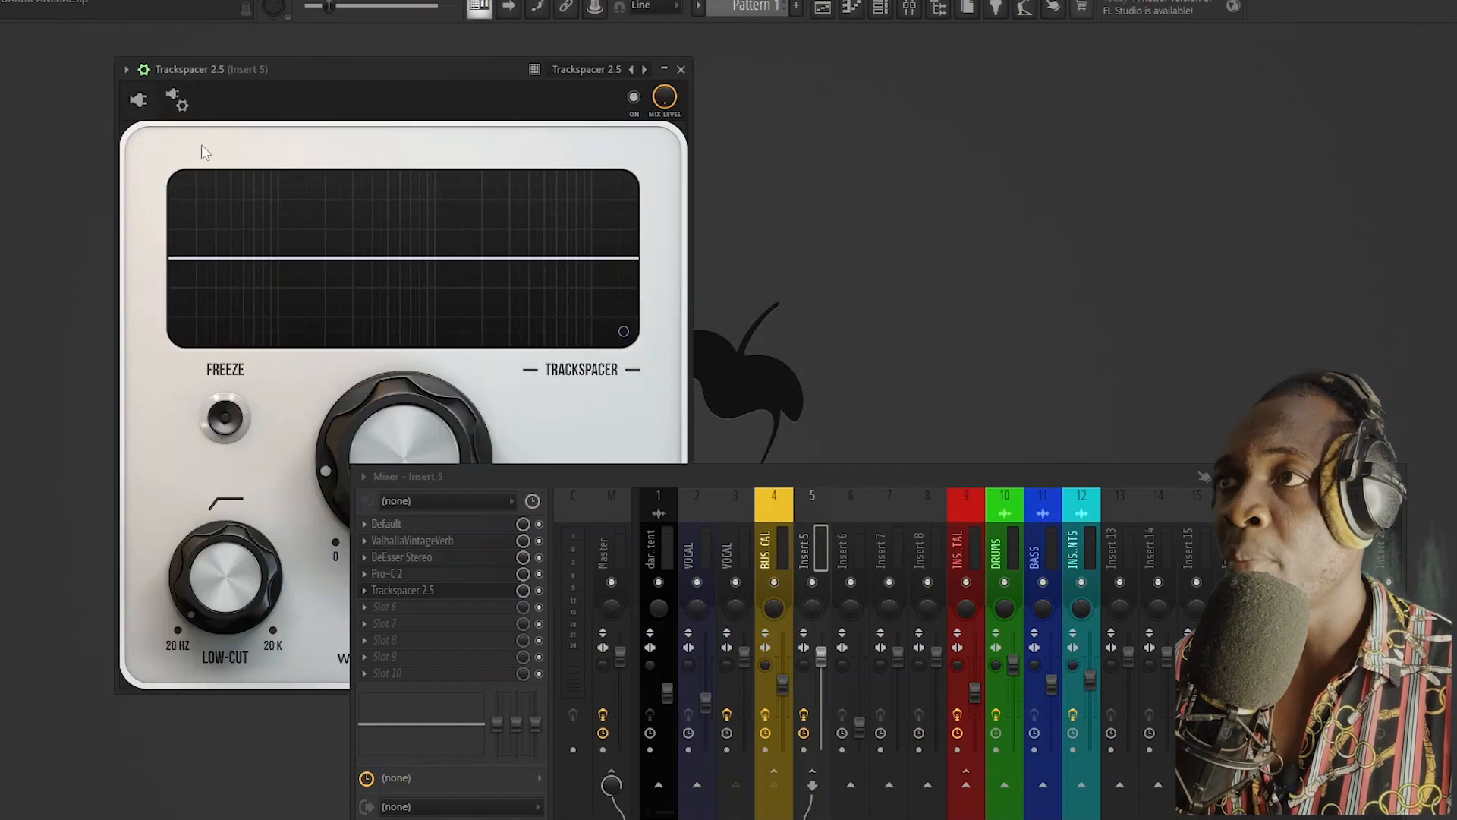
Step: Place Trackspacer beside the mixer, play the mix, raise the low-cut, set the amount to about 11.8%, and close the plugin
{"action": "left_click_drag", "start_coordinate": [354, 466], "coordinate": [645, 459]}
{"action": "left_click_drag", "start_coordinate": [805, 477], "coordinate": [775, 258]}
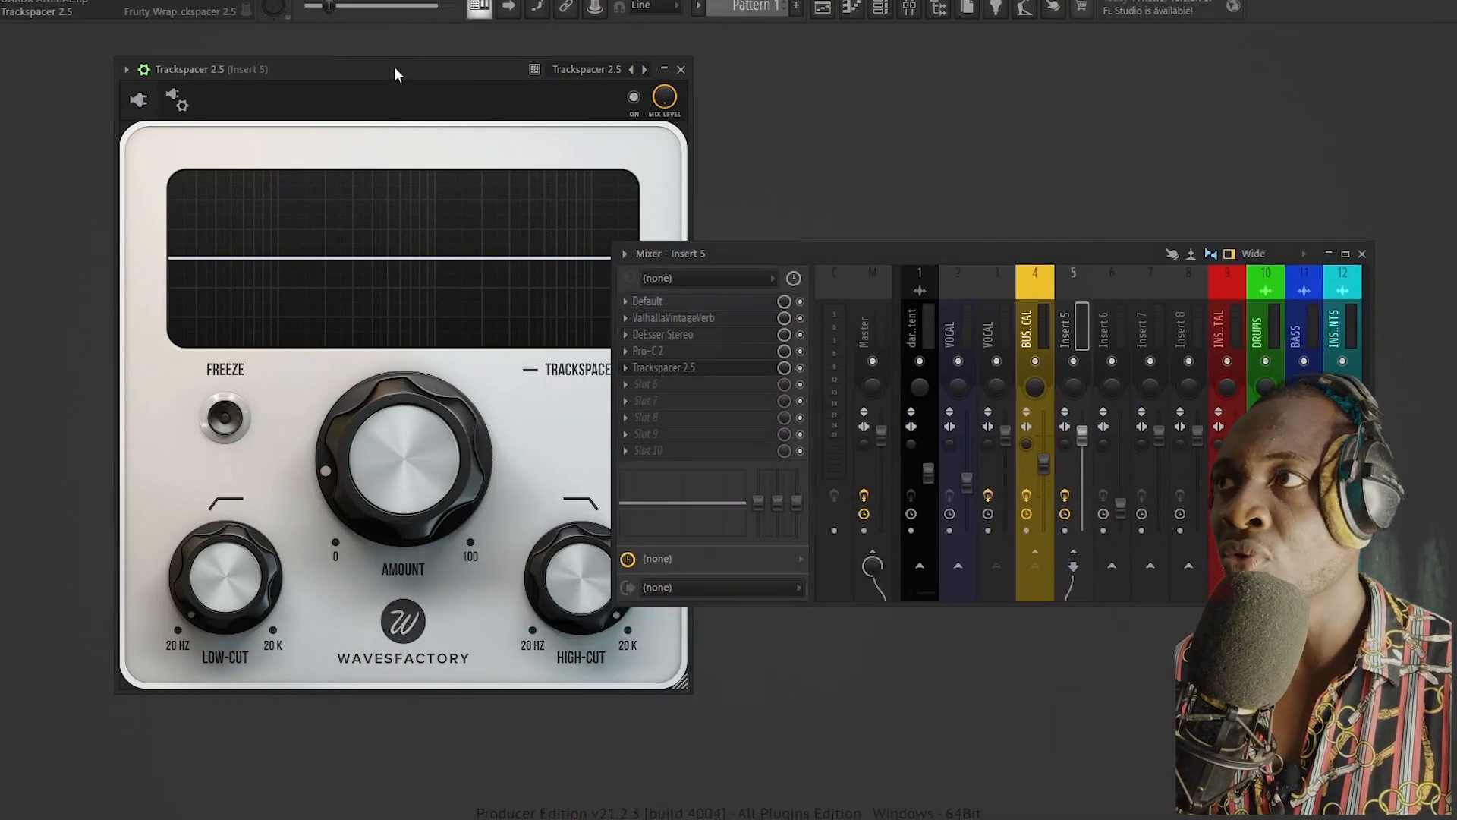
{"action": "left_click_drag", "start_coordinate": [410, 69], "coordinate": [322, 48]}
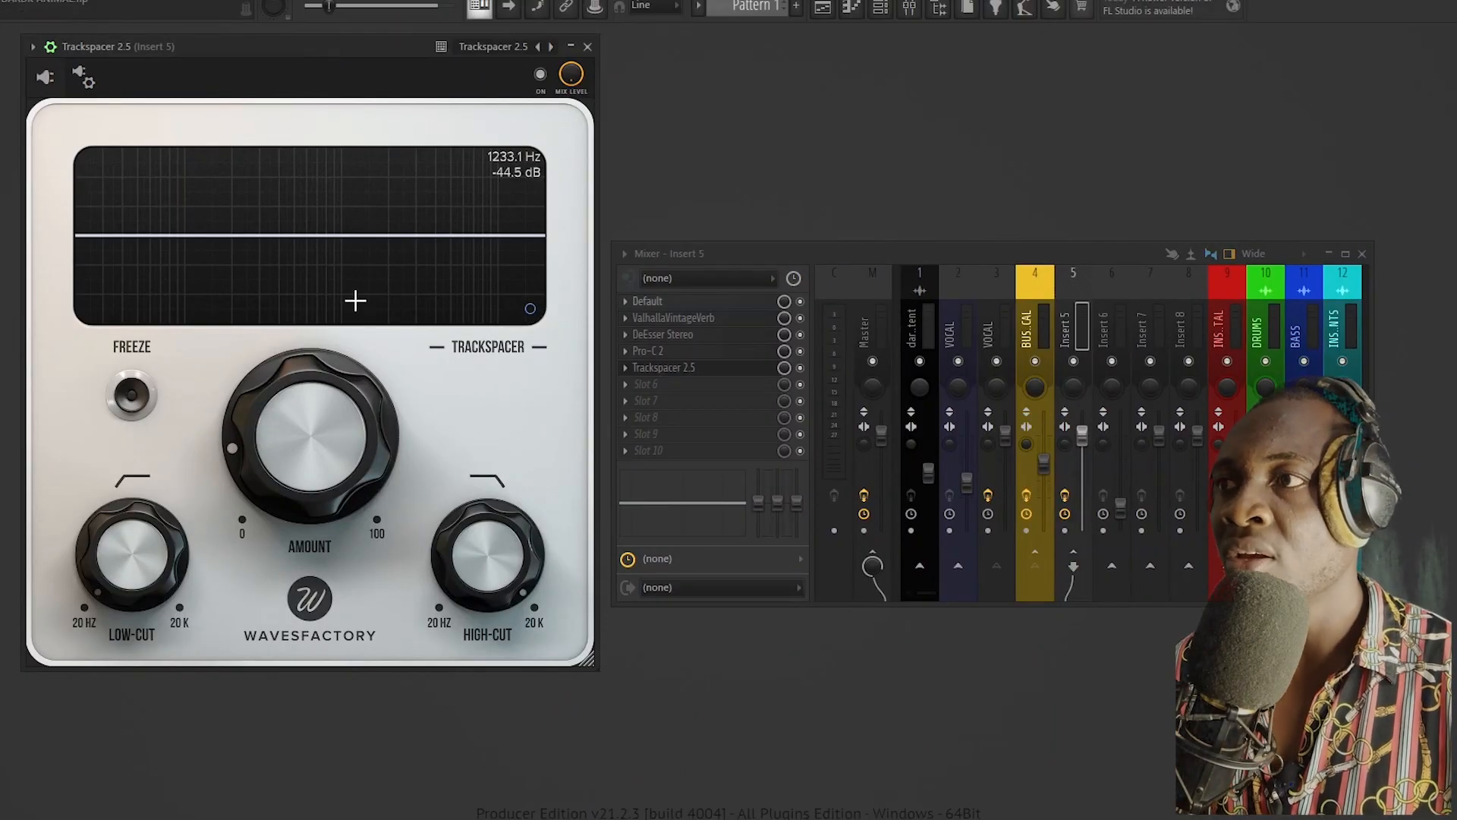
{"action": "key", "text": "space"}
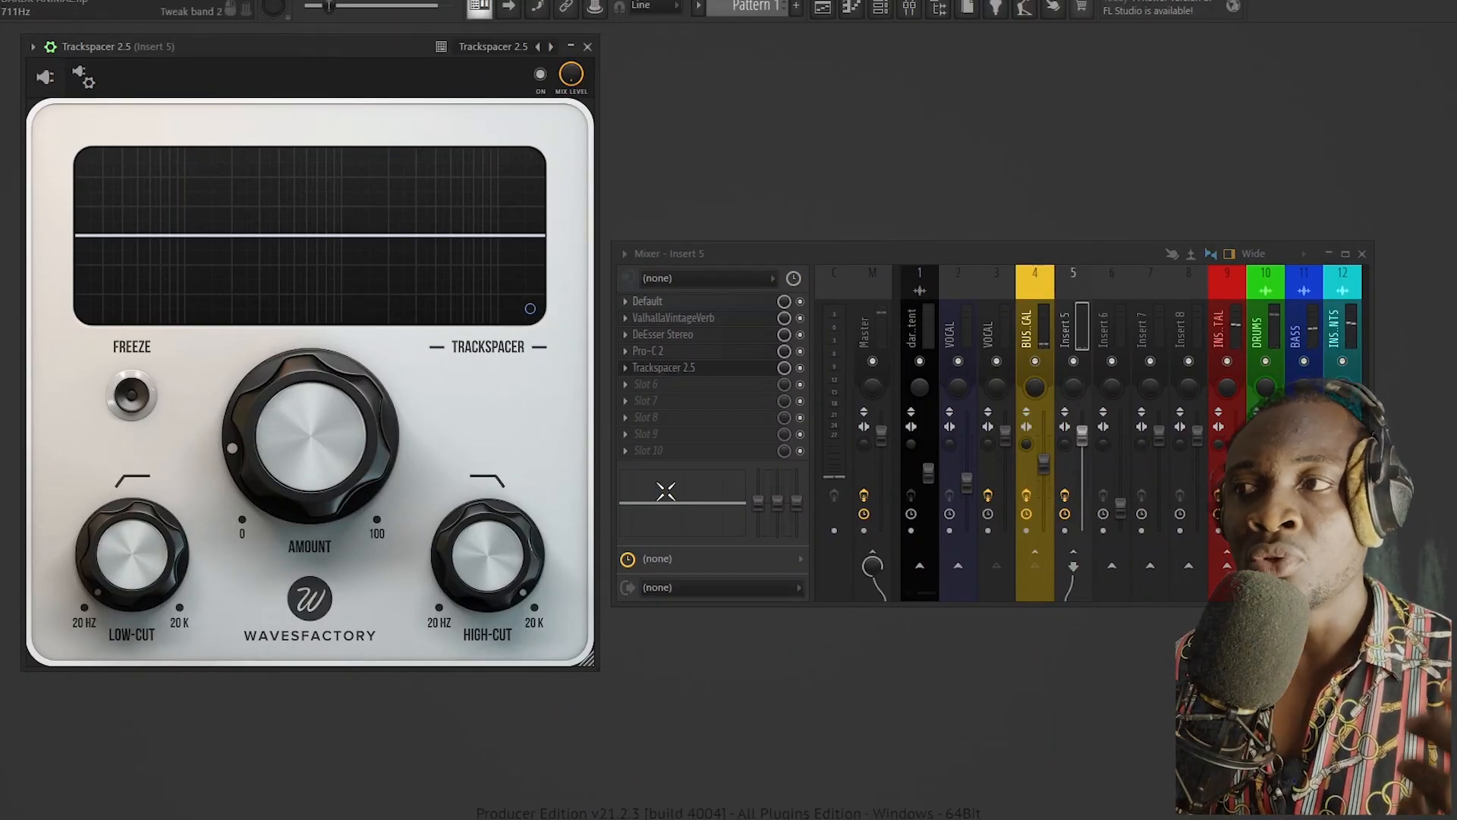
{"action": "mouse_move", "coordinate": [332, 463]}
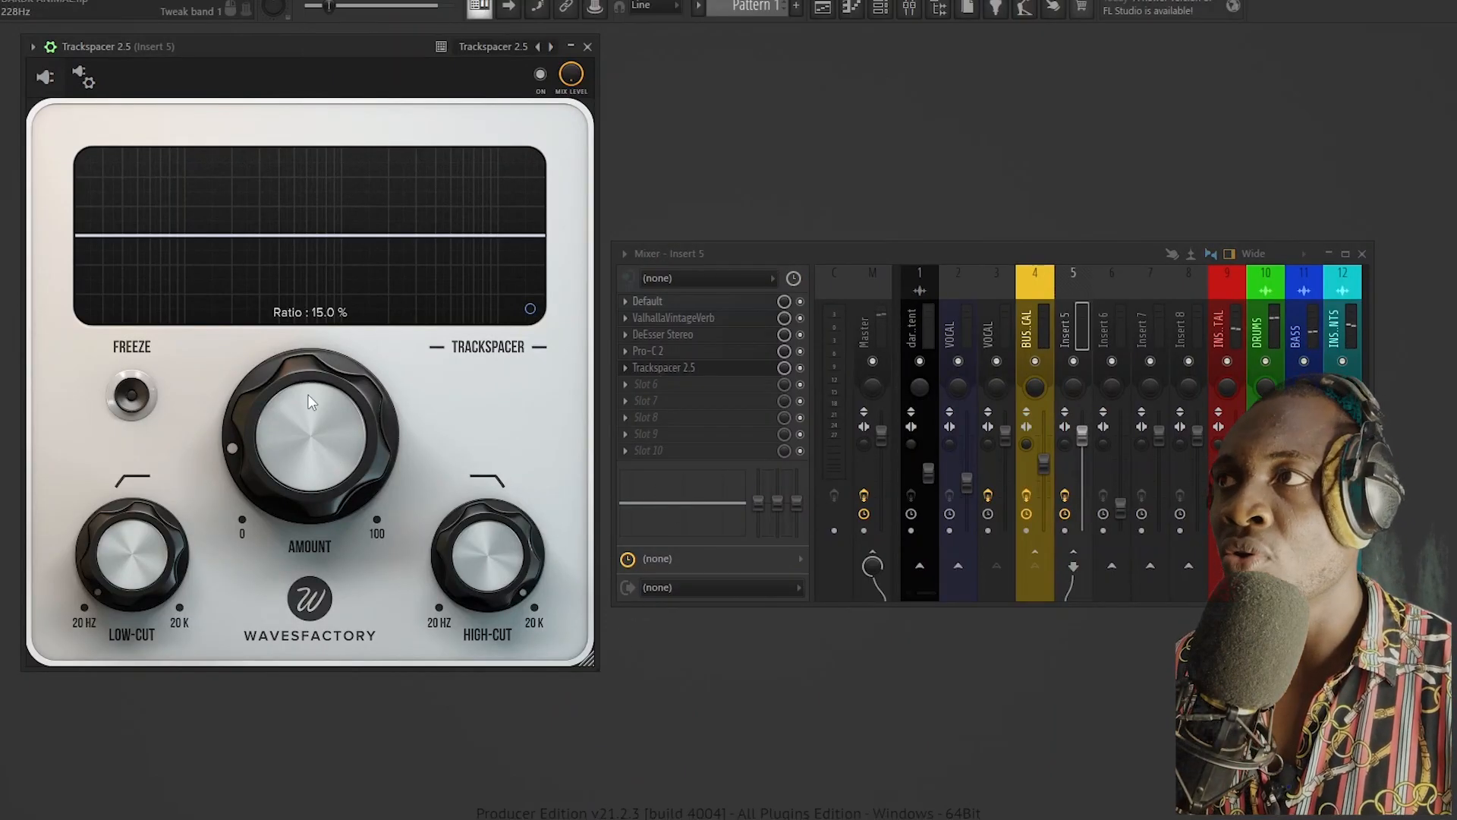
{"action": "mouse_move", "coordinate": [133, 524]}
{"action": "left_click_drag", "start_coordinate": [132, 523], "coordinate": [107, 416]}
{"action": "left_click_drag", "start_coordinate": [258, 407], "coordinate": [262, 427]}
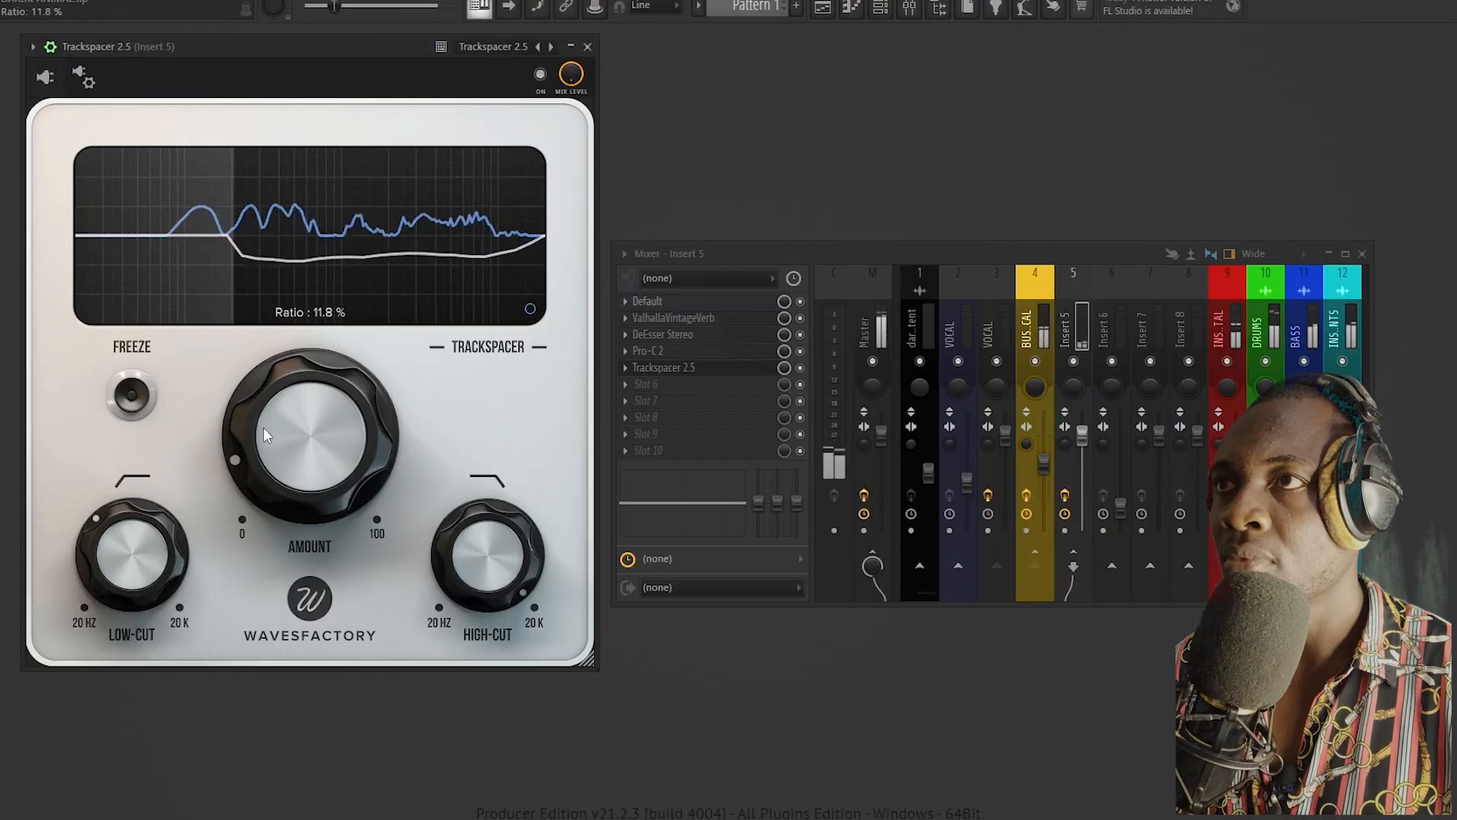
{"action": "left_click", "coordinate": [587, 46]}
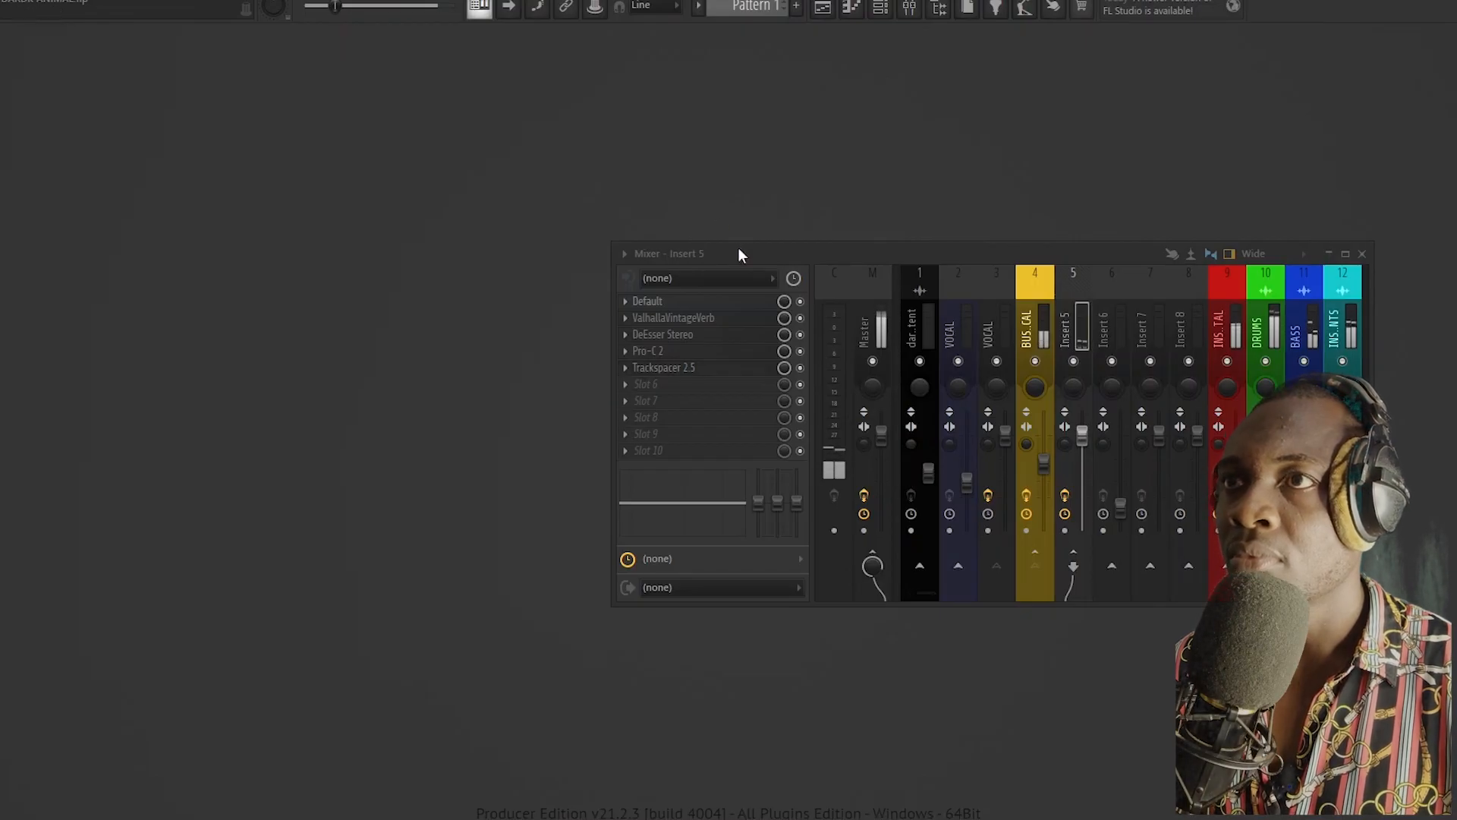
Step: Lower Insert 5's fader slightly, fine-tune the BUS VOCAL send to it during playback, mute track 9 and select Insert 5
{"action": "left_click_drag", "start_coordinate": [1085, 419], "coordinate": [1086, 422]}
{"action": "left_click", "coordinate": [1031, 336]}
{"action": "left_click_drag", "start_coordinate": [1071, 567], "coordinate": [1072, 577]}
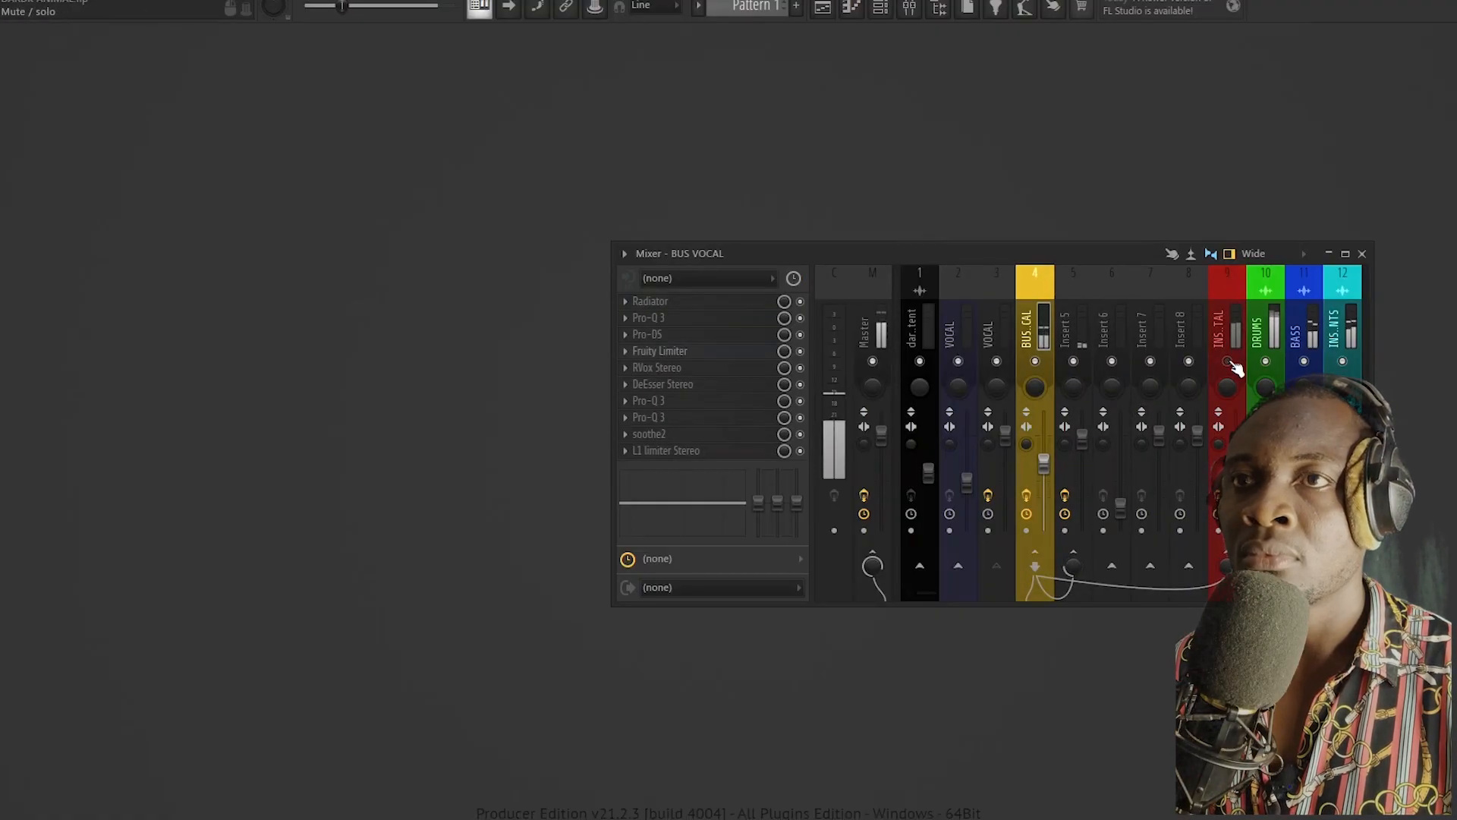
{"action": "left_click_drag", "start_coordinate": [1071, 566], "coordinate": [1072, 557]}
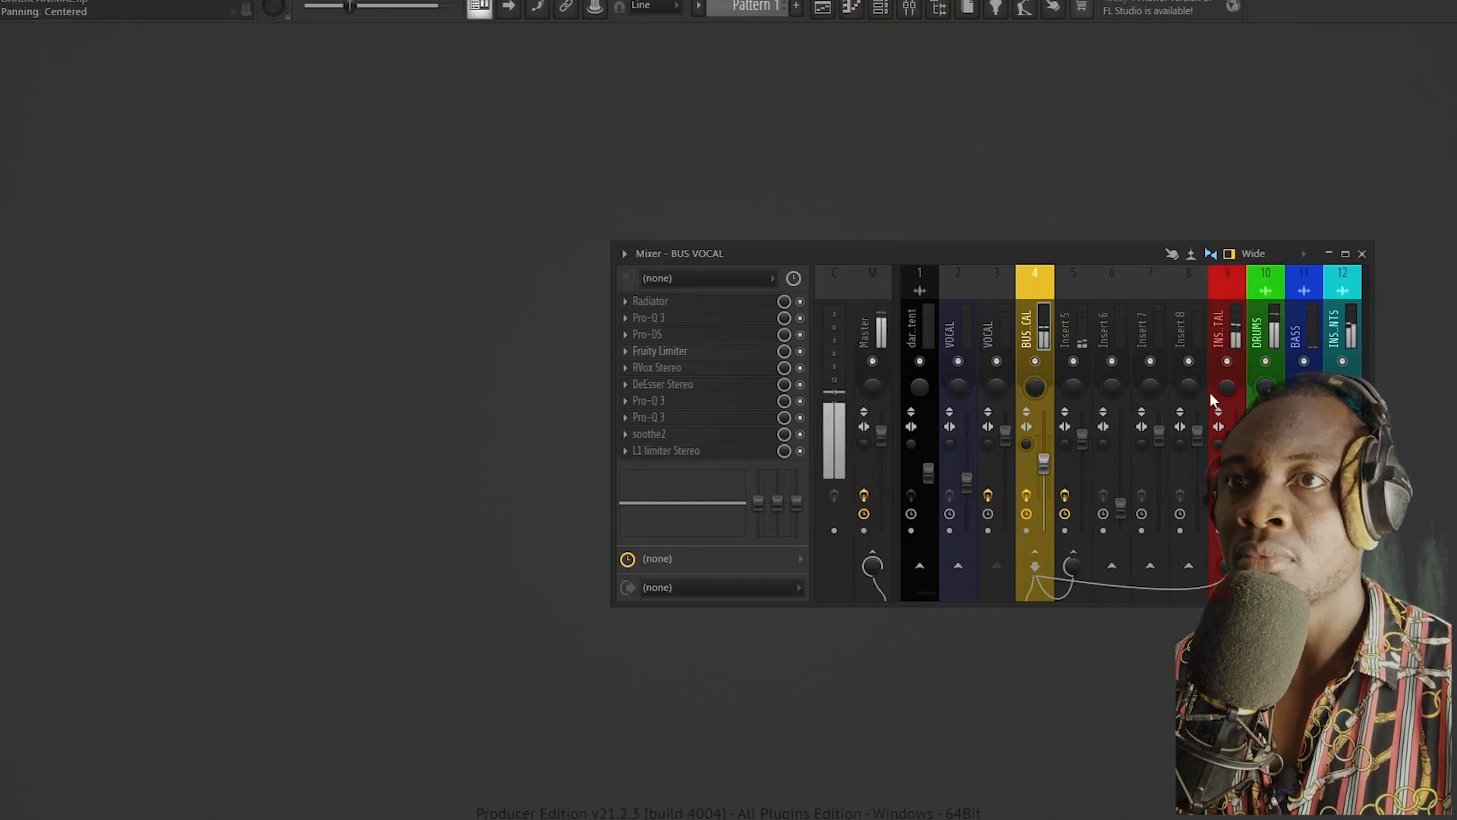
{"action": "left_click_drag", "start_coordinate": [1075, 566], "coordinate": [1075, 584]}
{"action": "left_click", "coordinate": [1228, 363]}
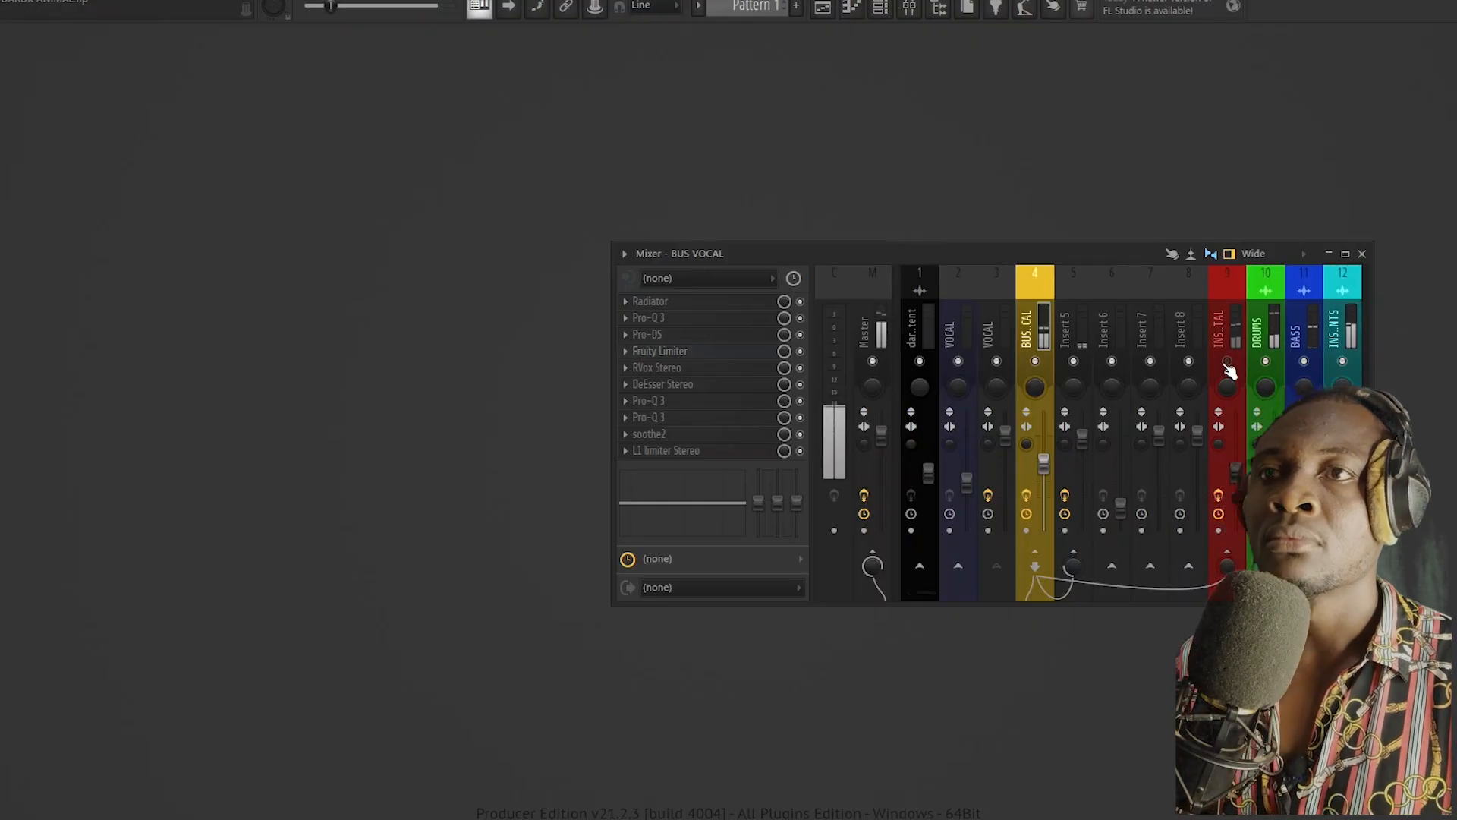
{"action": "left_click", "coordinate": [1078, 319]}
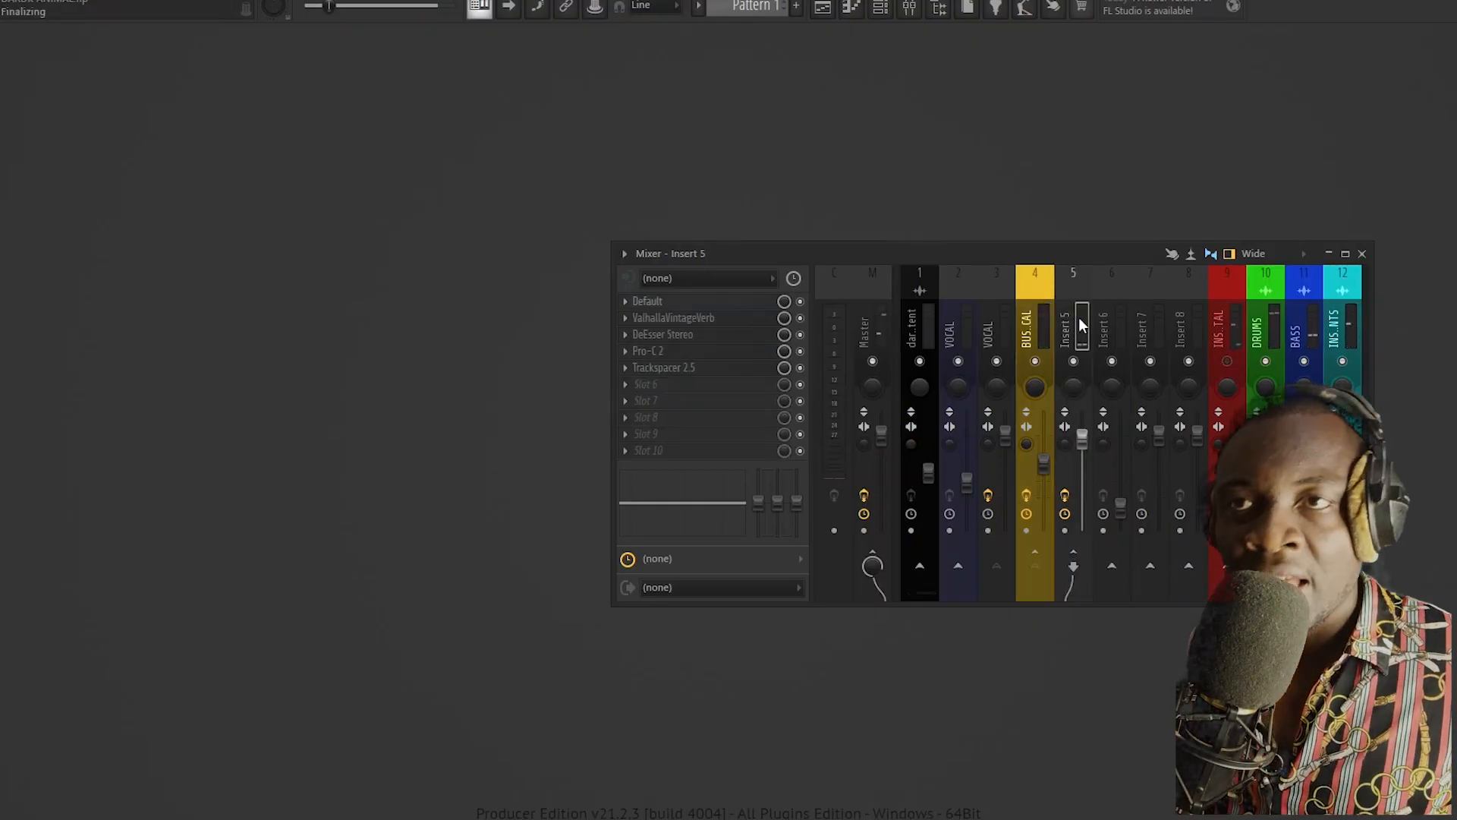